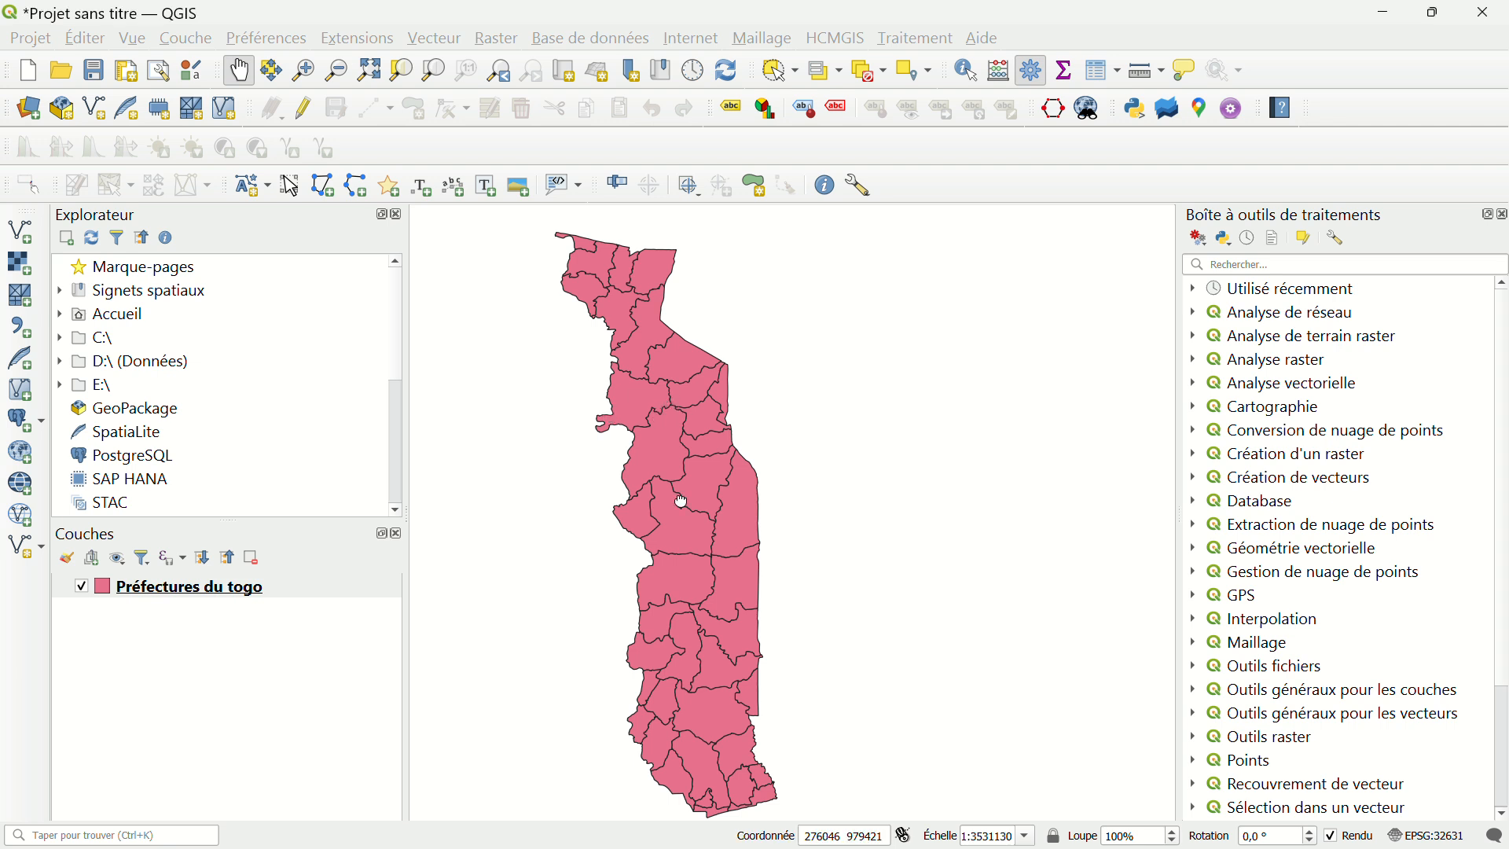
# Step: Examine the prefecture boundaries on the Togo map from north to south, inspecting the small prefectures near the southern coast closely
pyautogui.moveTo(682, 500); pyautogui.dragTo(730, 502)
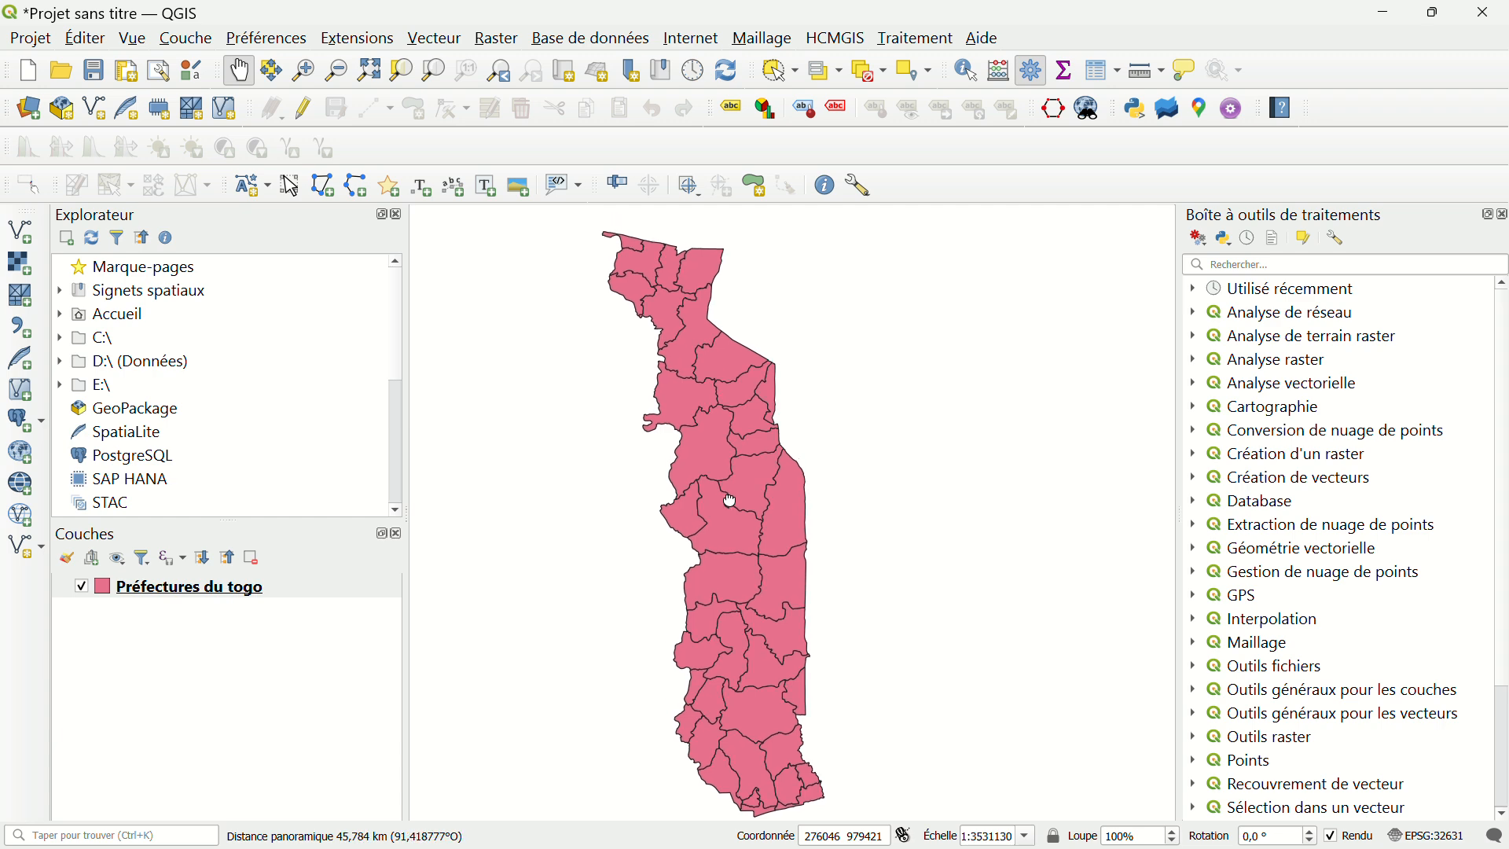
pyautogui.scroll(1, 669, 327)
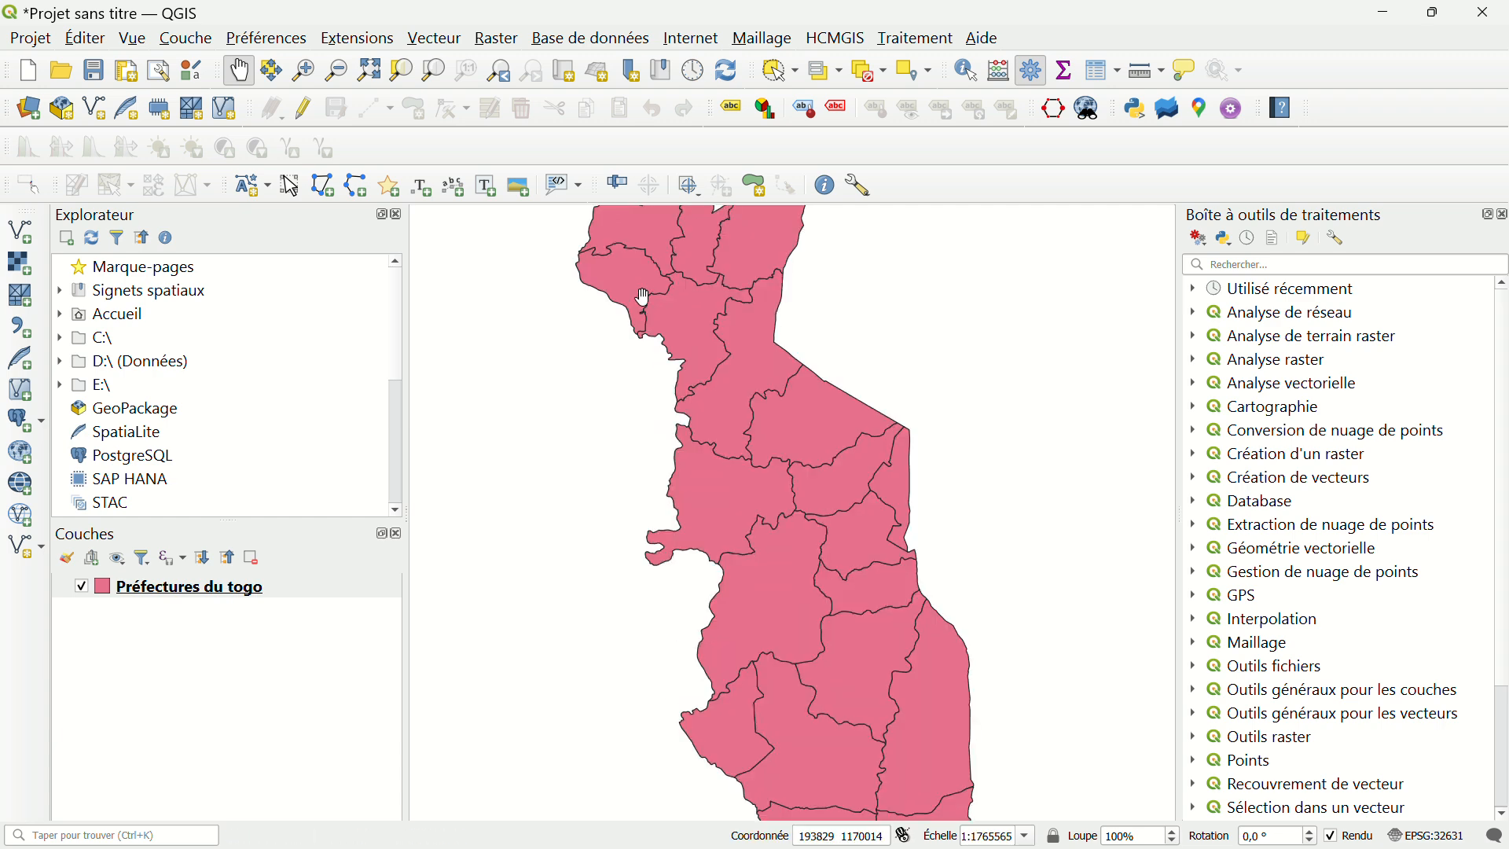
pyautogui.moveTo(715, 300); pyautogui.dragTo(756, 562)
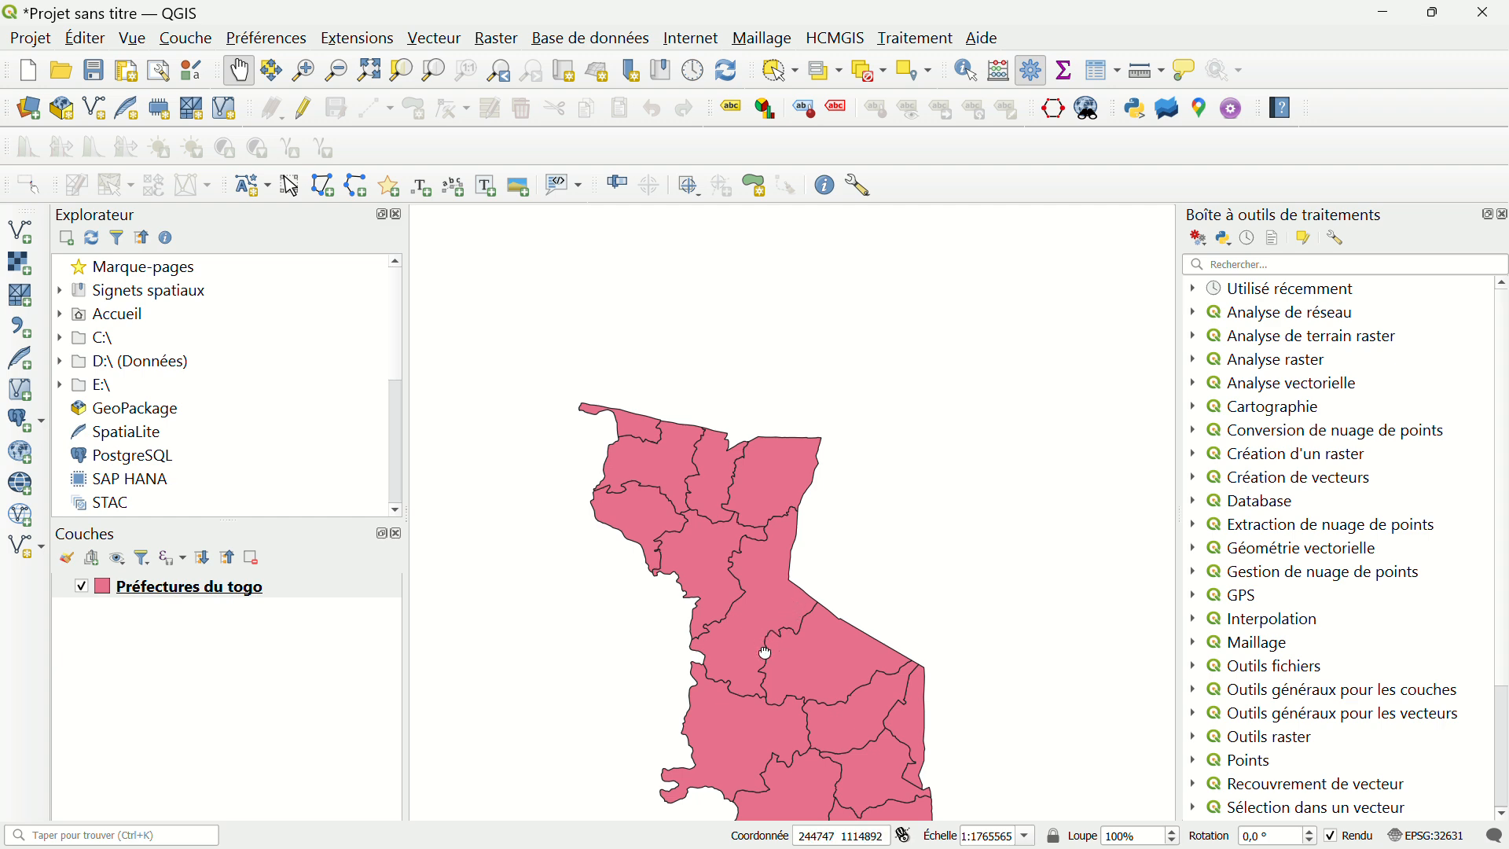
pyautogui.moveTo(780, 629); pyautogui.dragTo(773, 343)
pyautogui.moveTo(831, 616); pyautogui.dragTo(771, 358)
pyautogui.moveTo(837, 580); pyautogui.dragTo(777, 406)
pyautogui.moveTo(777, 573); pyautogui.dragTo(723, 393)
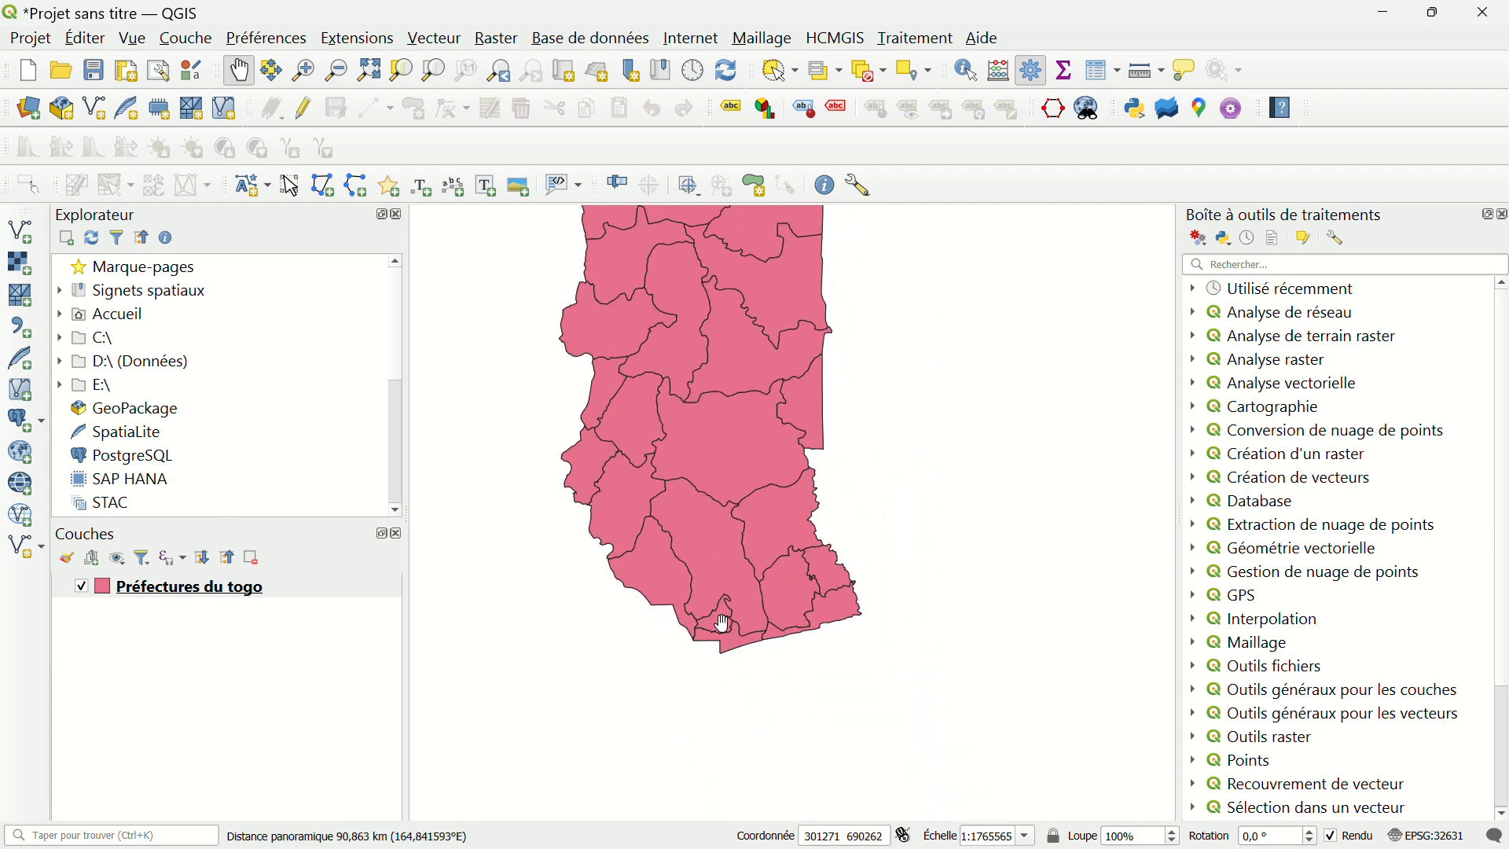
pyautogui.scroll(3, 722, 623)
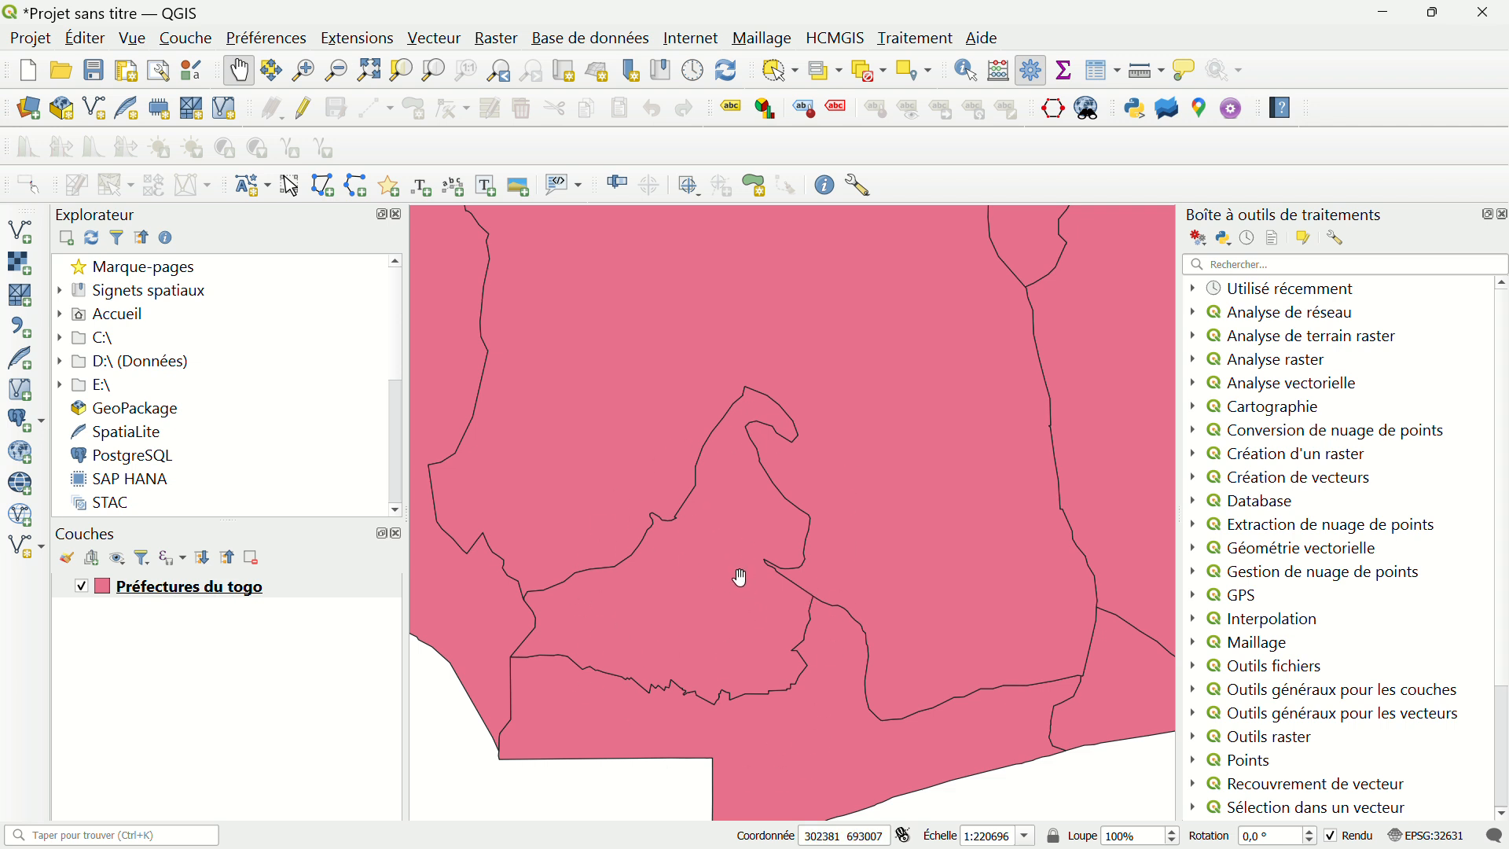
pyautogui.scroll(-3, 740, 577)
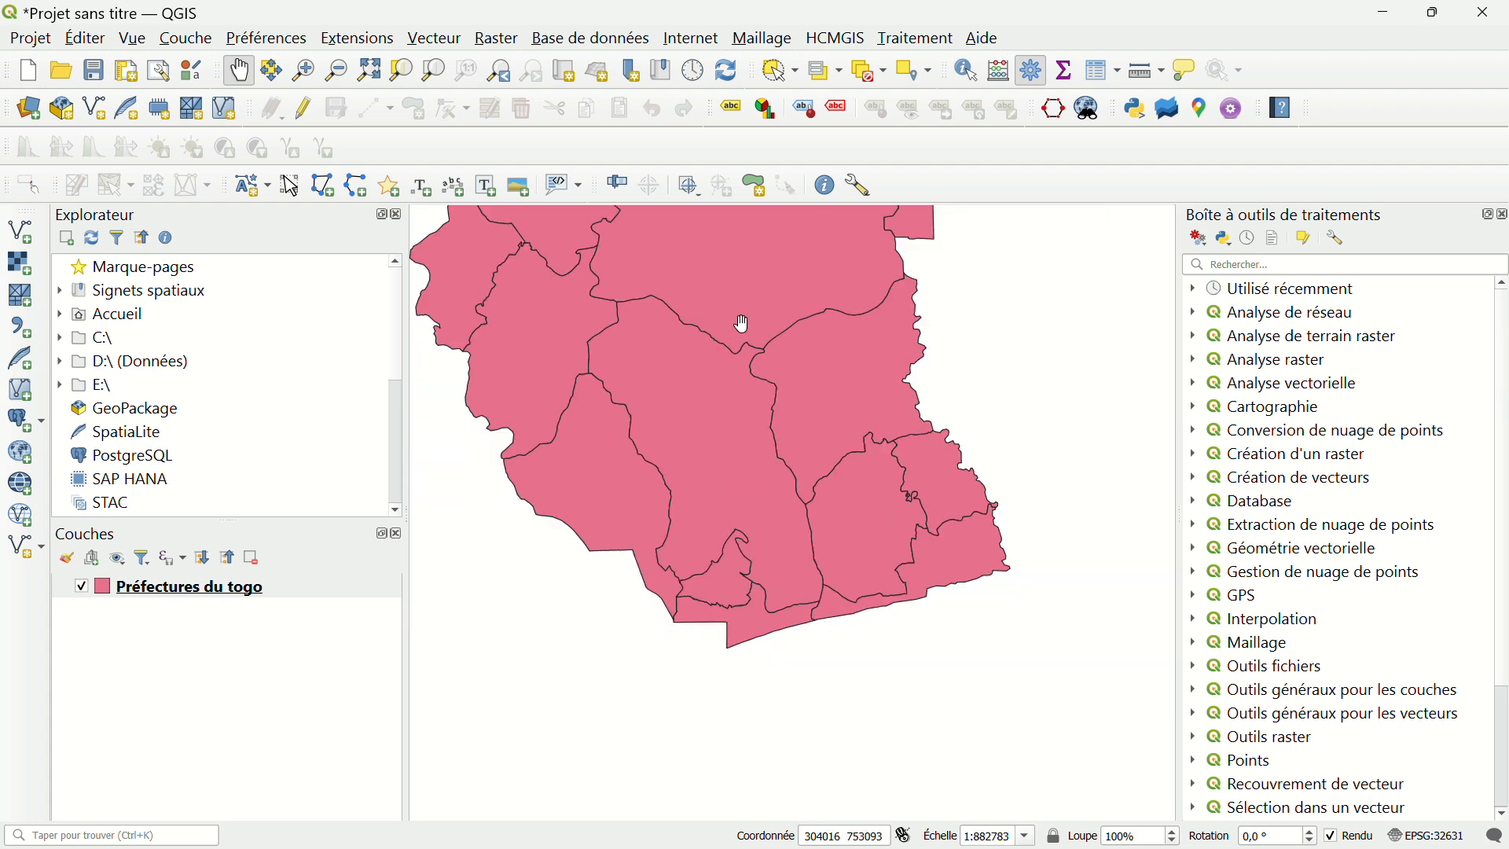
pyautogui.moveTo(742, 324); pyautogui.dragTo(777, 415)
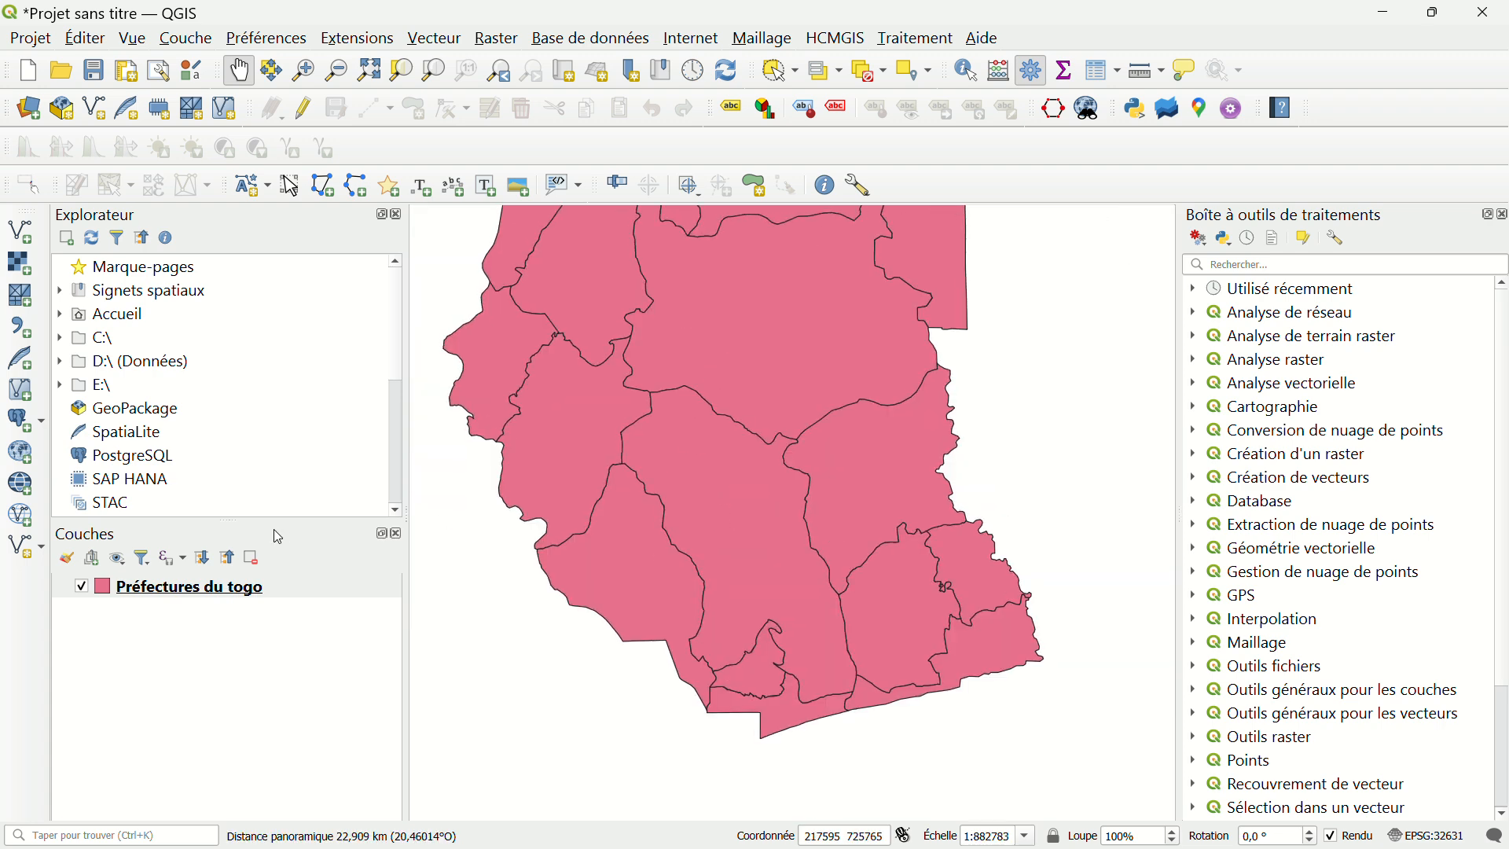
# Step: Open the attribute table of the Préfectures du togo layer and review its records
pyautogui.rightClick(164, 589)
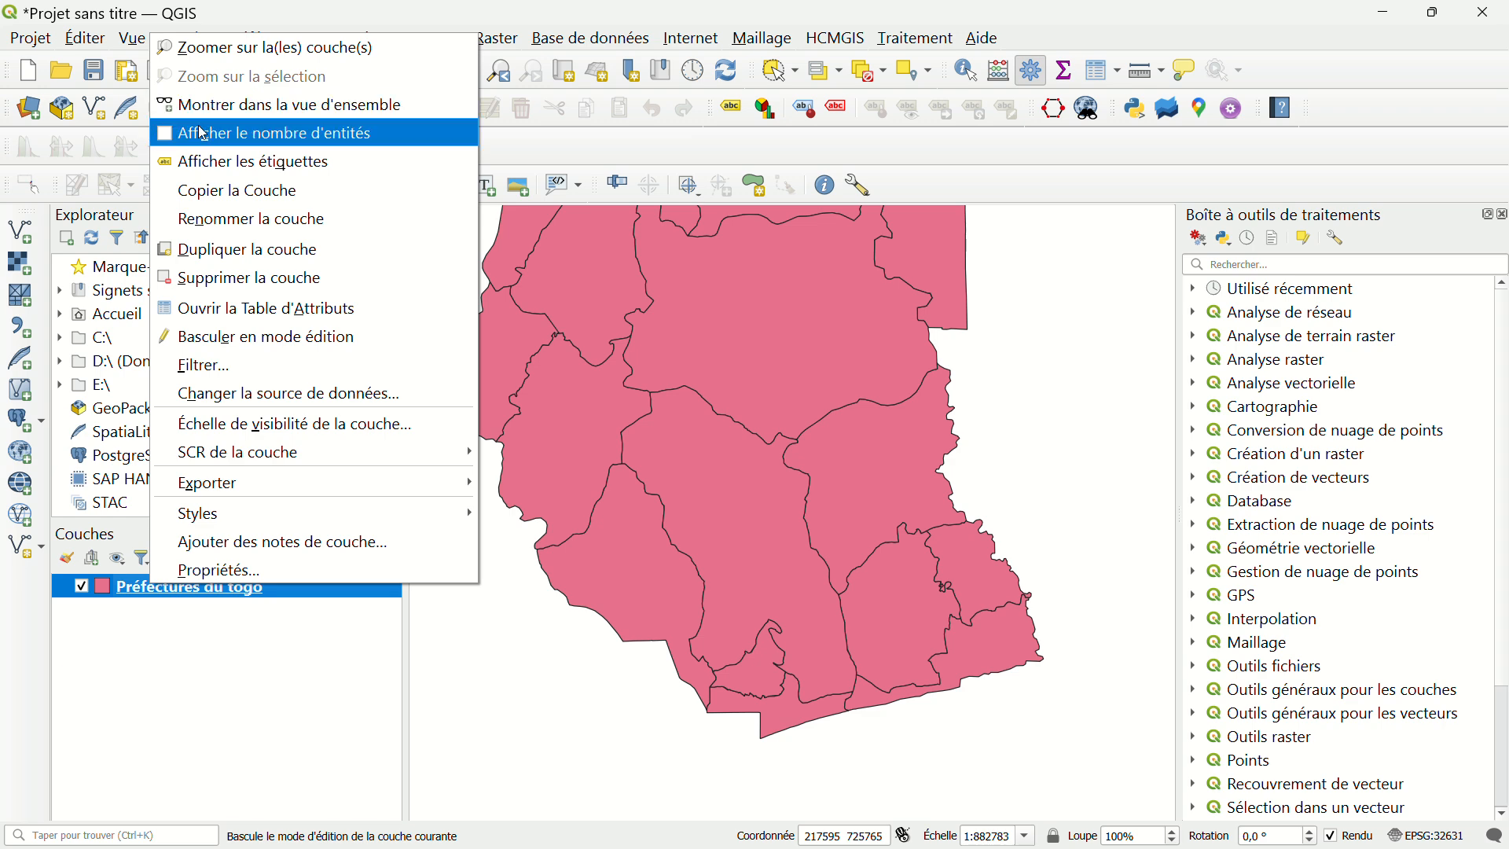
pyautogui.click(253, 303)
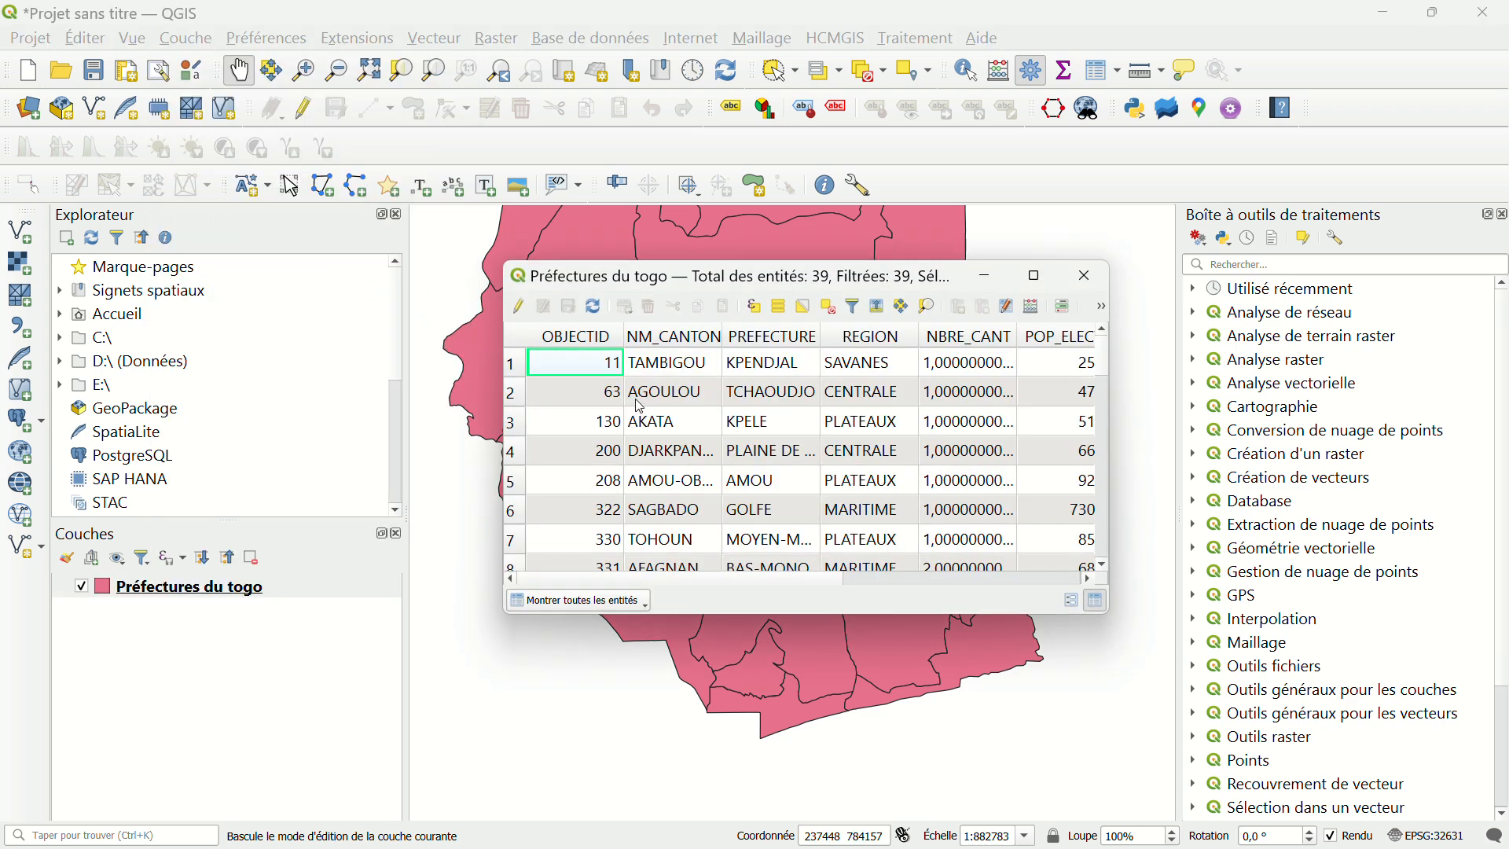
pyautogui.scroll(-10, 644, 408)
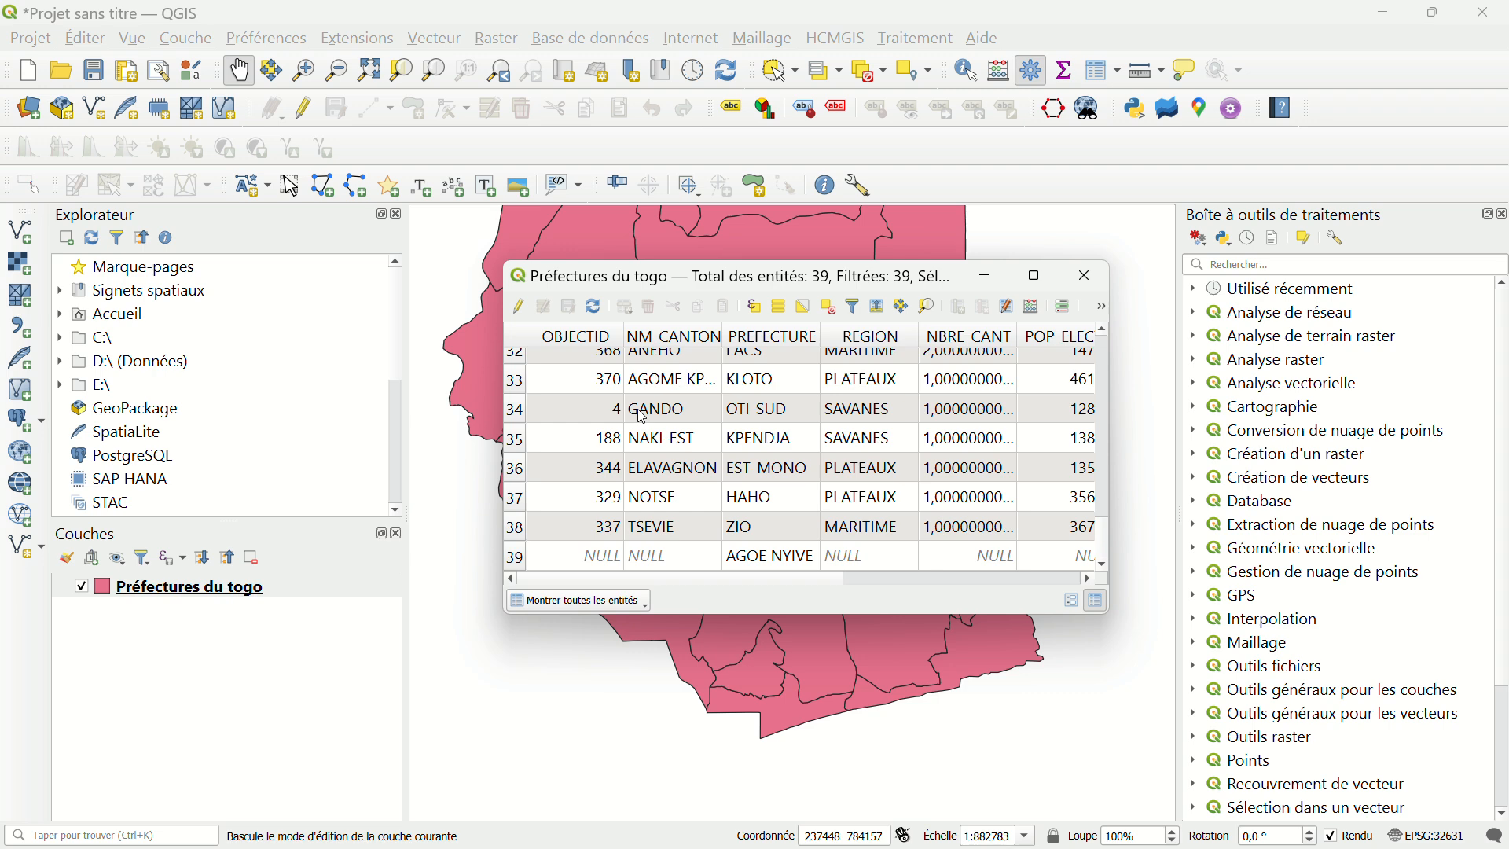
pyautogui.scroll(1, 642, 416)
pyautogui.scroll(1, 637, 474)
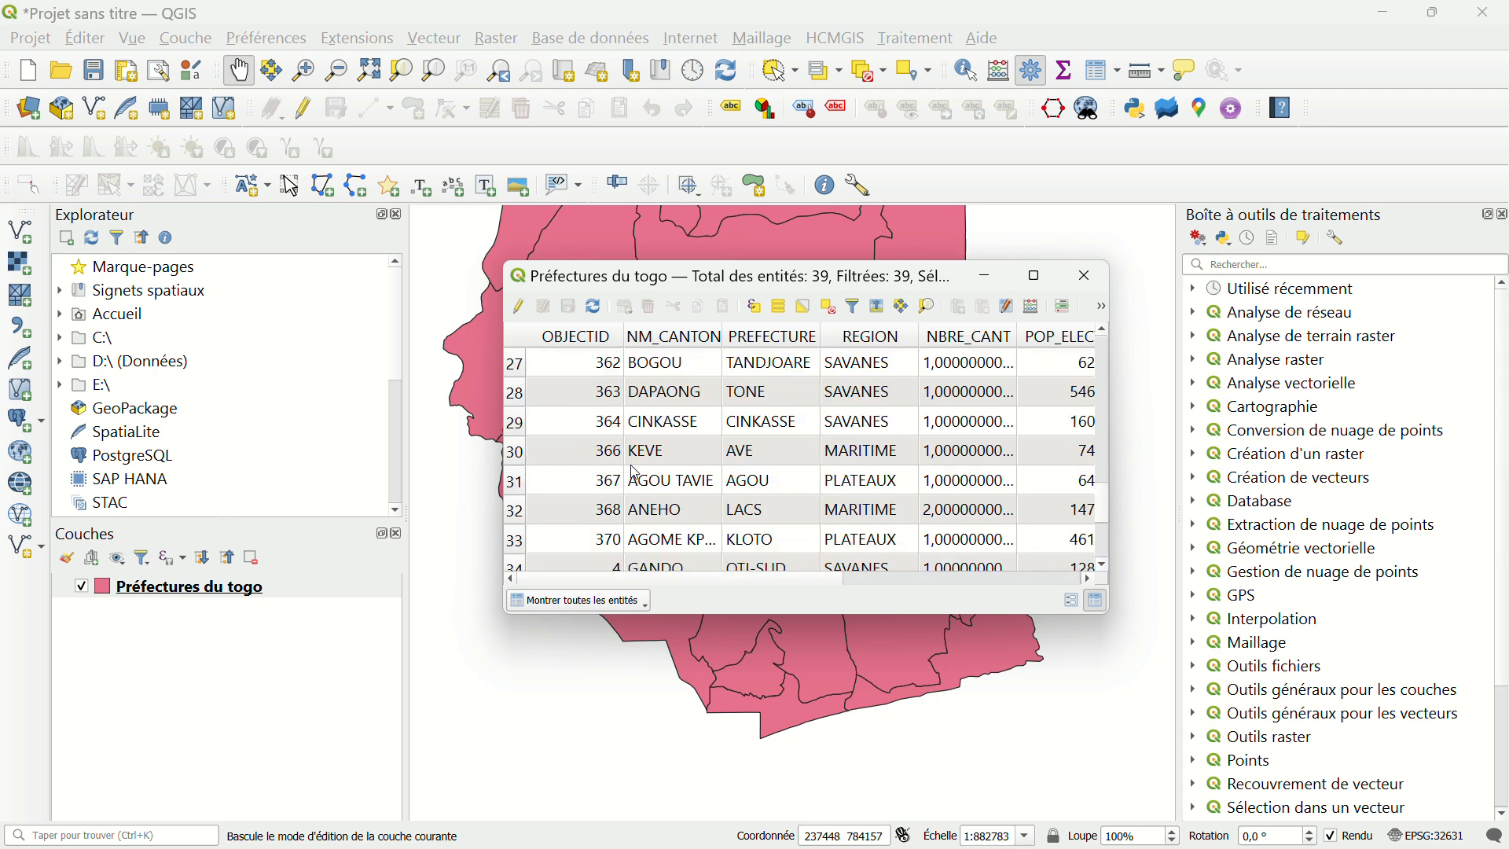
pyautogui.scroll(2, 636, 474)
pyautogui.scroll(3, 637, 474)
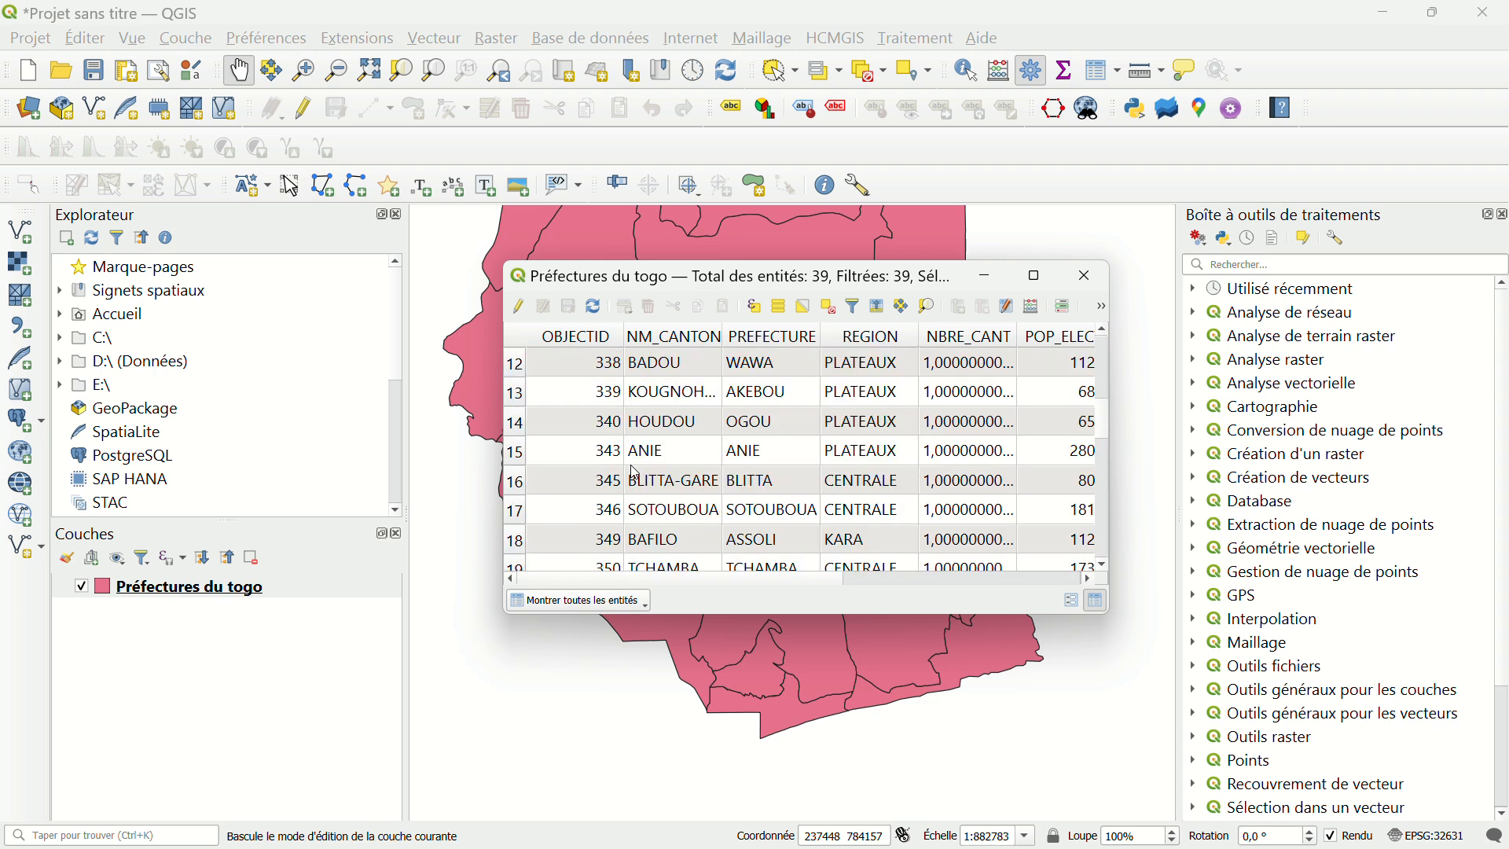
pyautogui.scroll(4, 637, 473)
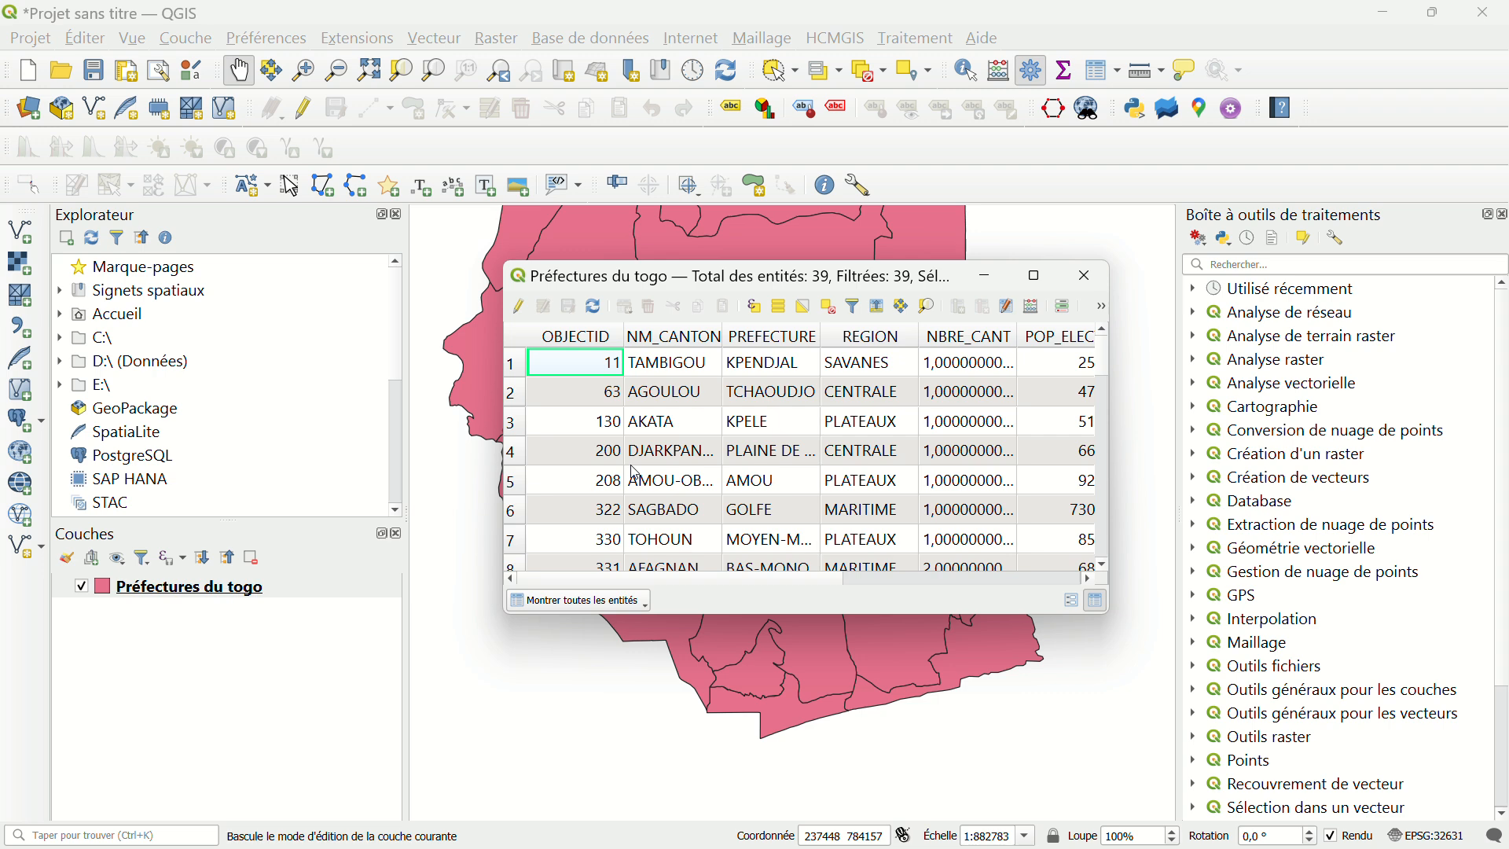
pyautogui.scroll(-1, 637, 474)
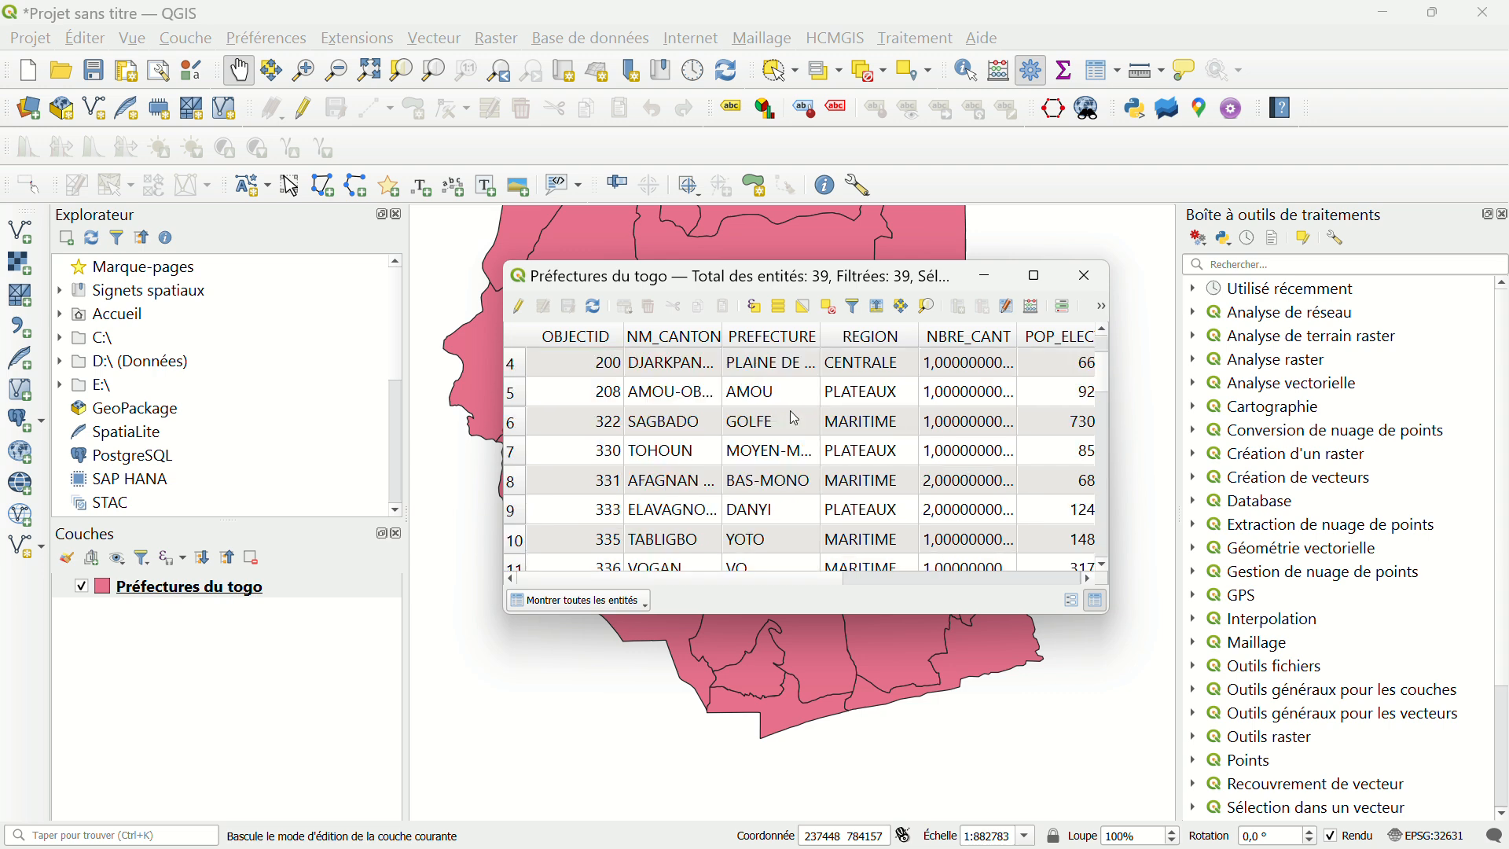
pyautogui.scroll(-2, 795, 419)
pyautogui.scroll(-5, 795, 418)
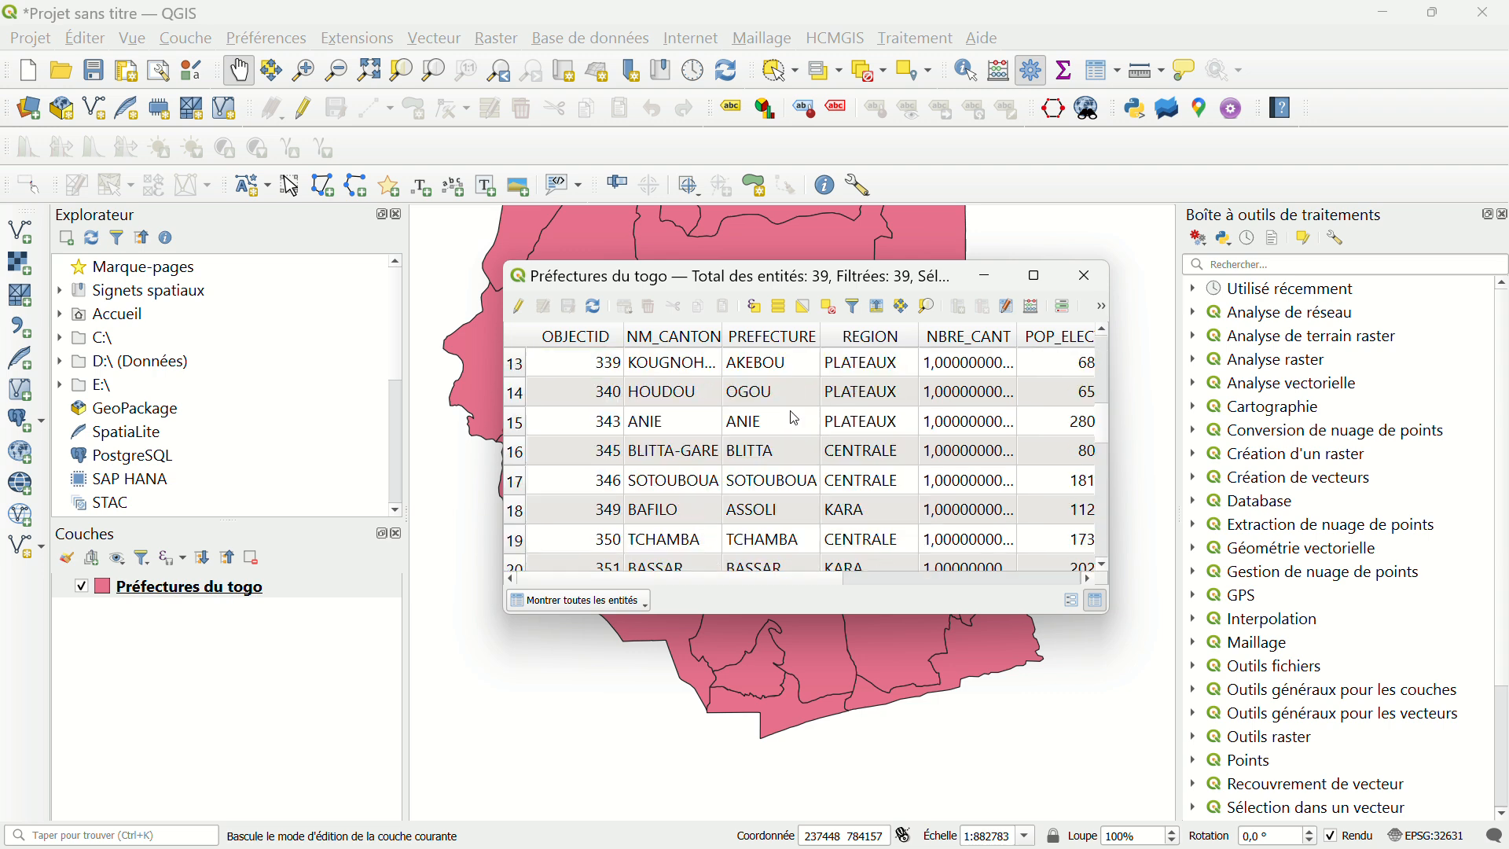
pyautogui.scroll(-2, 795, 419)
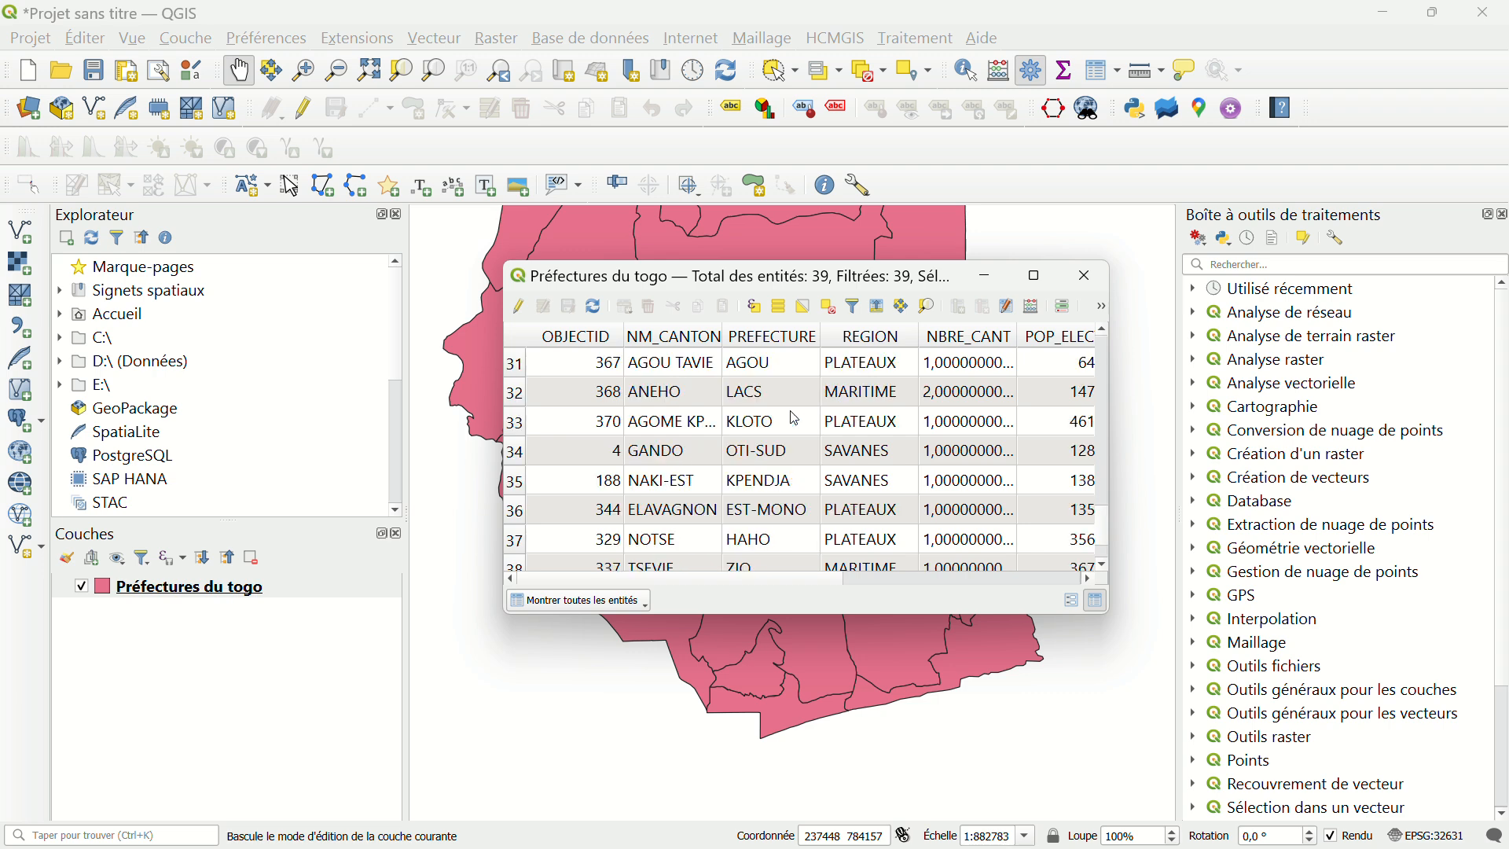
# Step: Select the AGOE NYIVE record in row 39 and move the attribute table aside to uncover the map
pyautogui.scroll(-1, 795, 419)
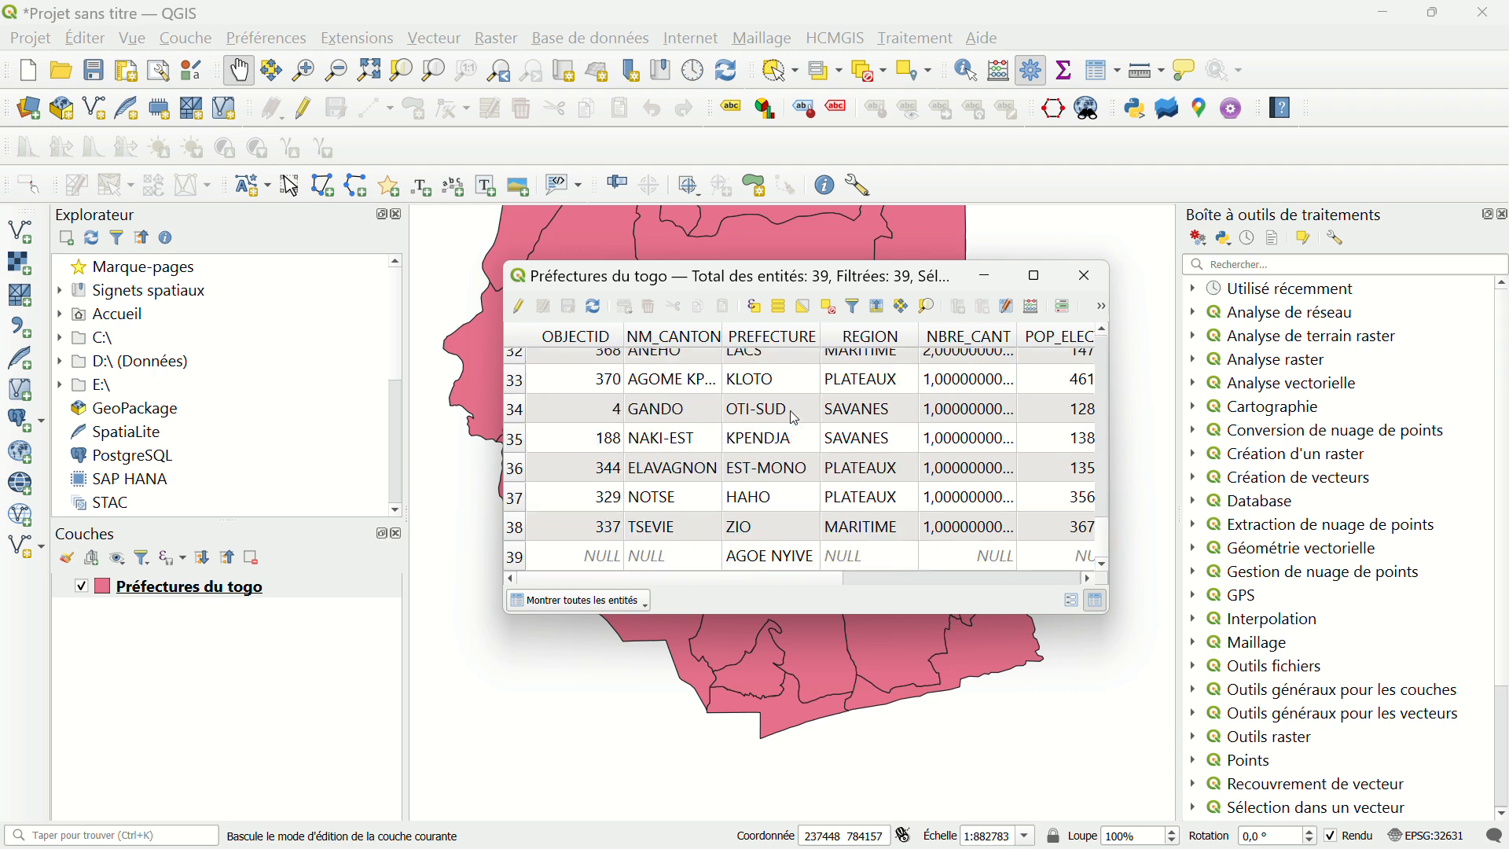
pyautogui.click(516, 556)
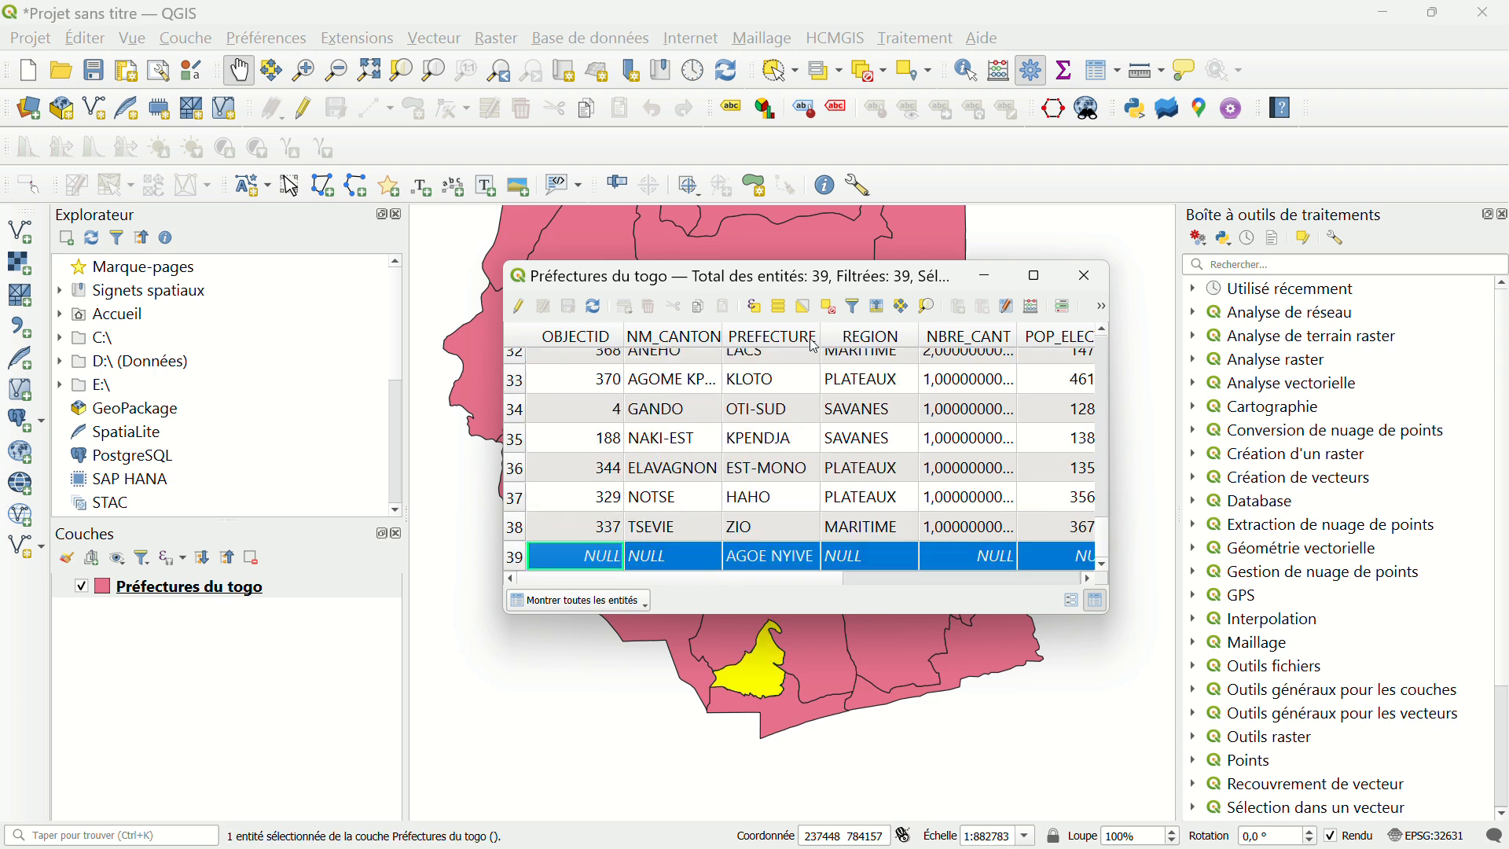
pyautogui.moveTo(707, 284); pyautogui.dragTo(989, 267)
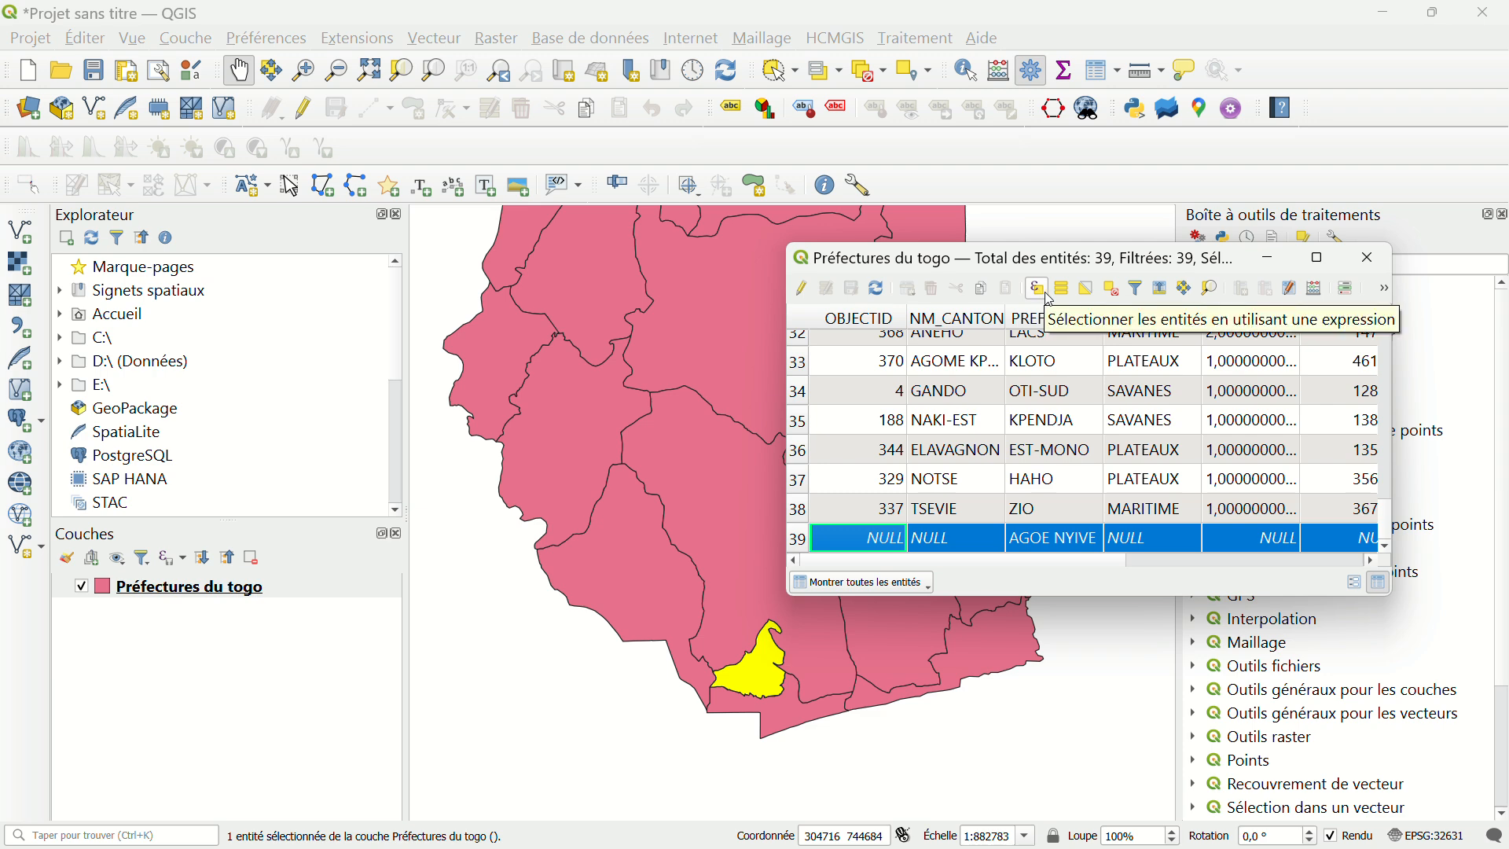
# Step: Invert the selection to cover every prefecture except AGOE NYIVE, and review the selected rows
pyautogui.click(1086, 289)
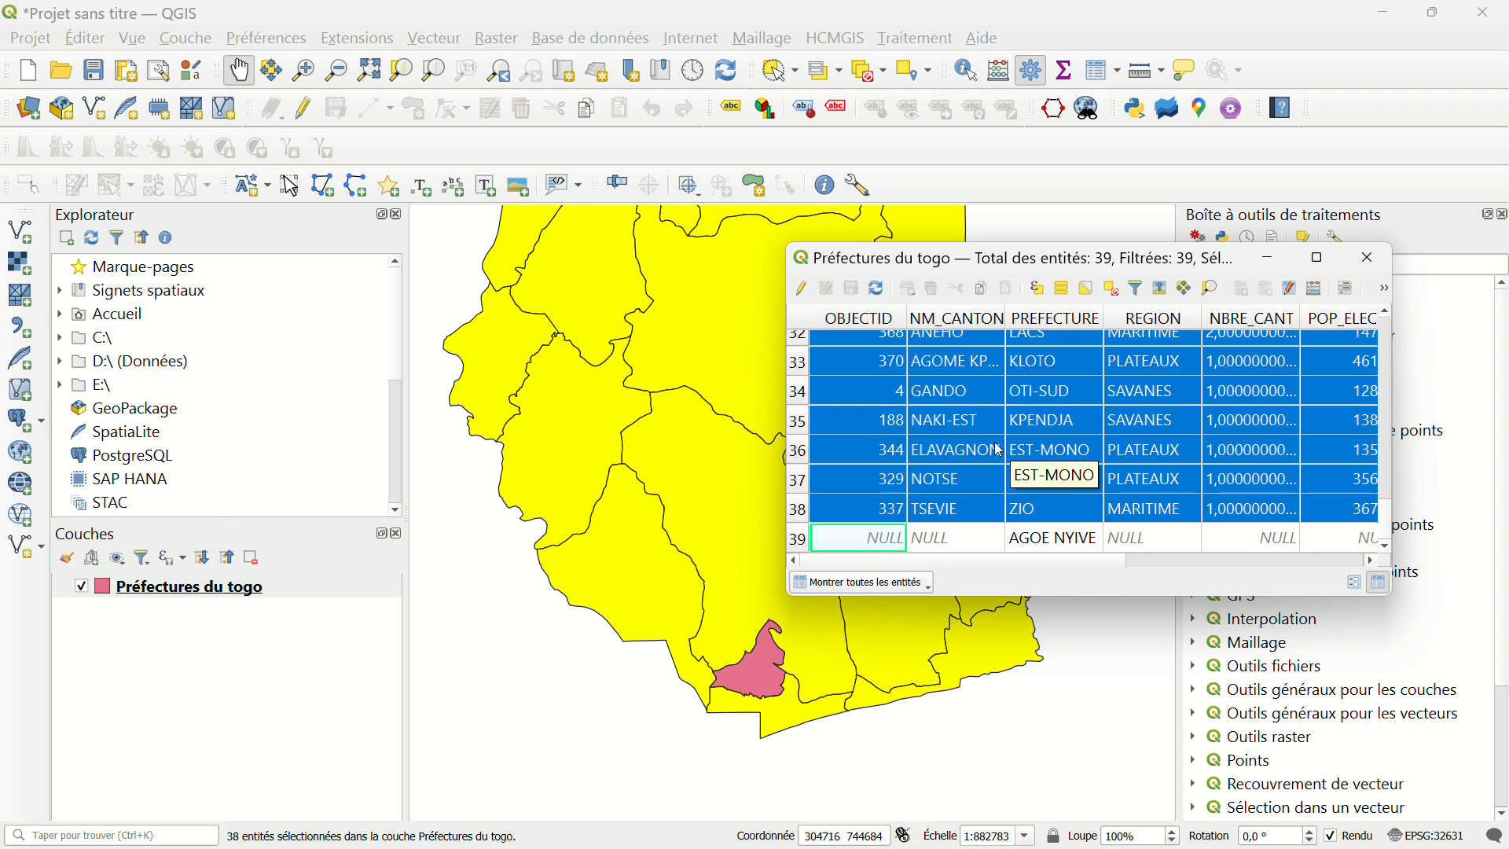
pyautogui.scroll(10, 999, 450)
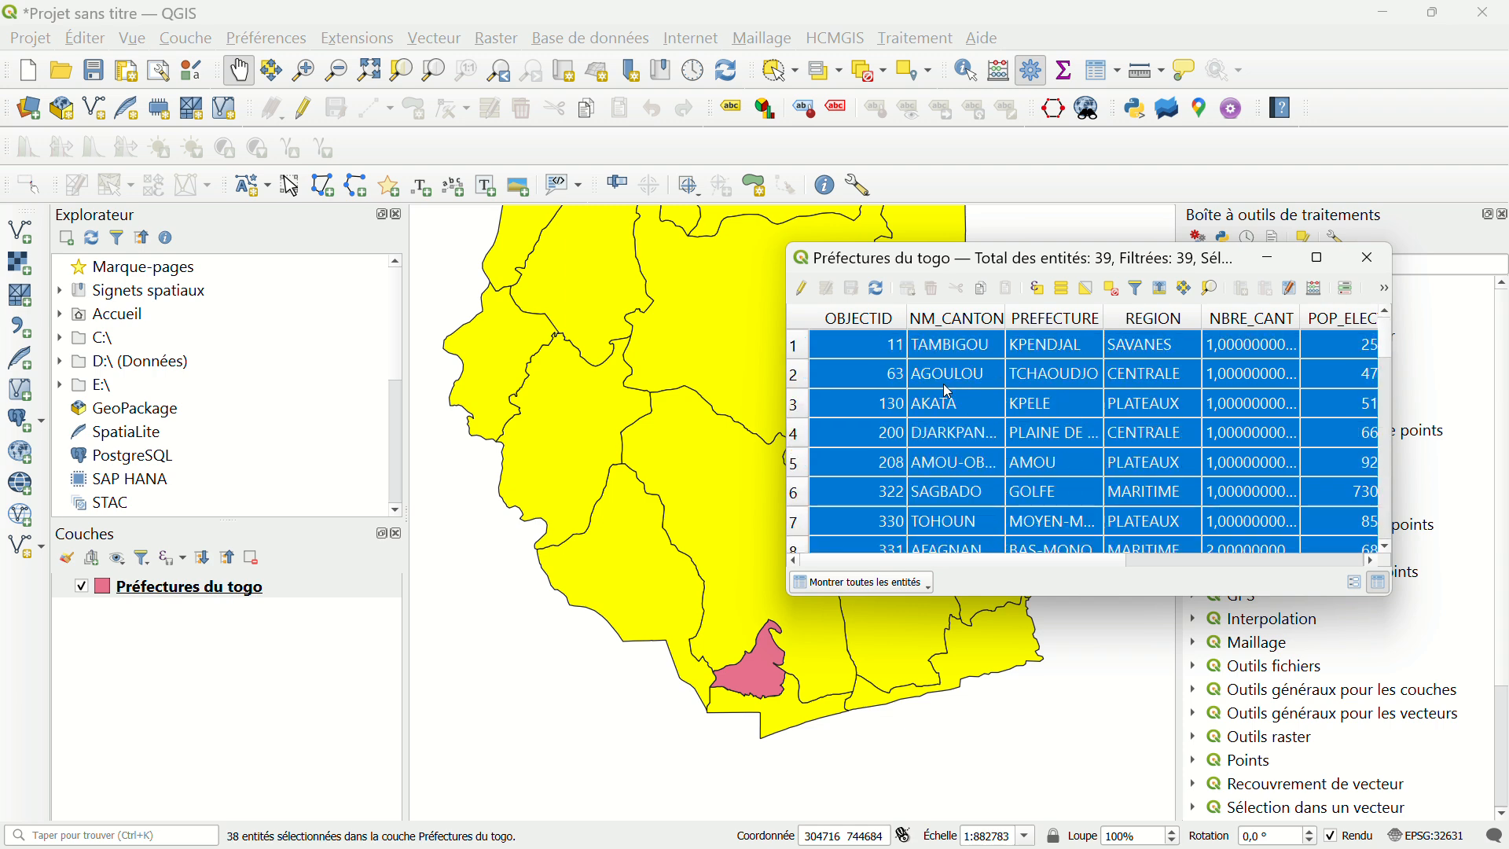
pyautogui.scroll(-9, 949, 391)
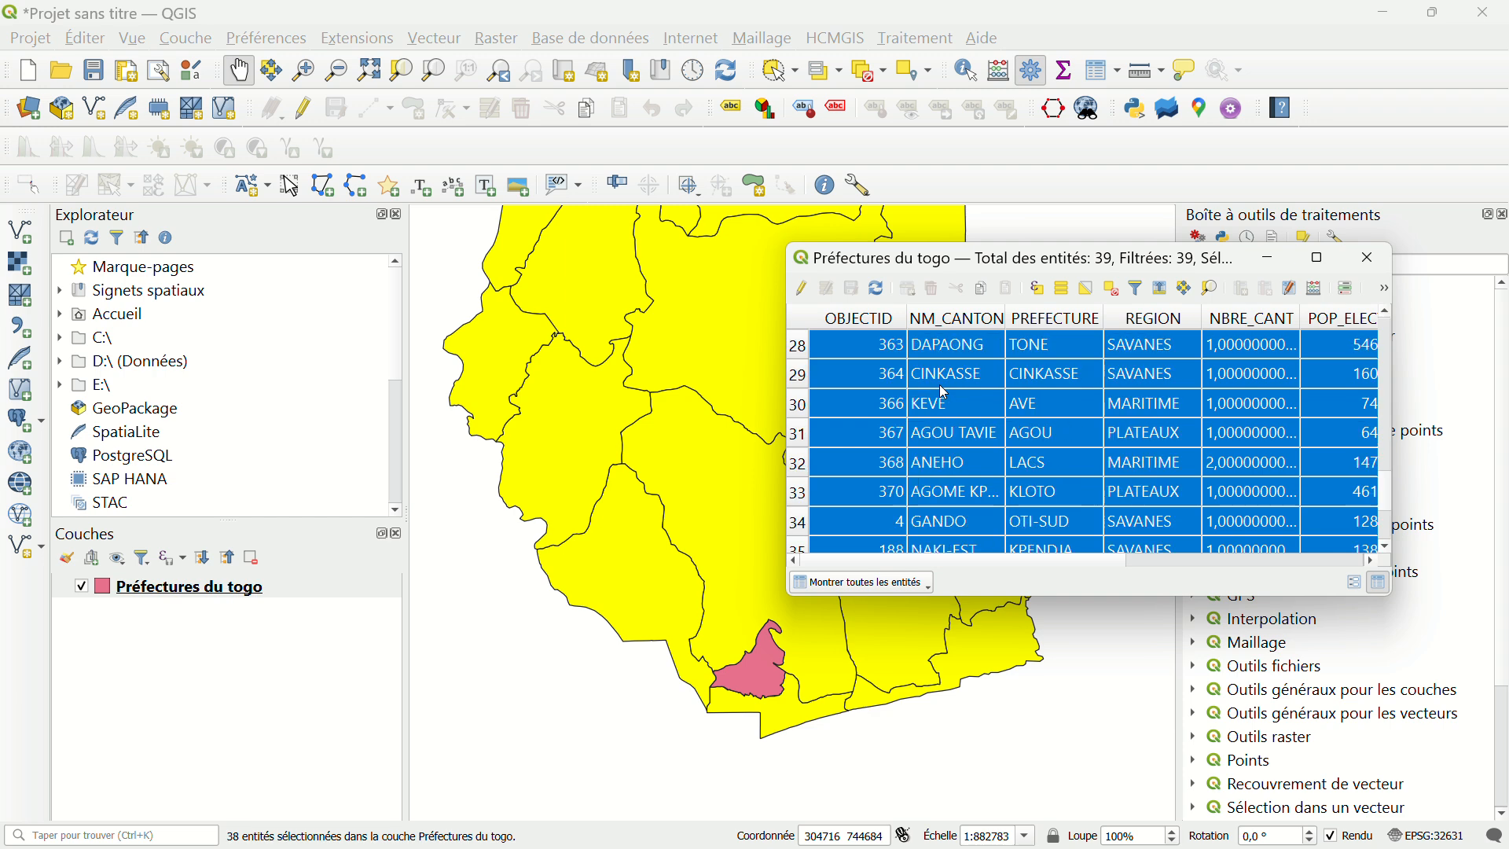
pyautogui.scroll(1, 948, 392)
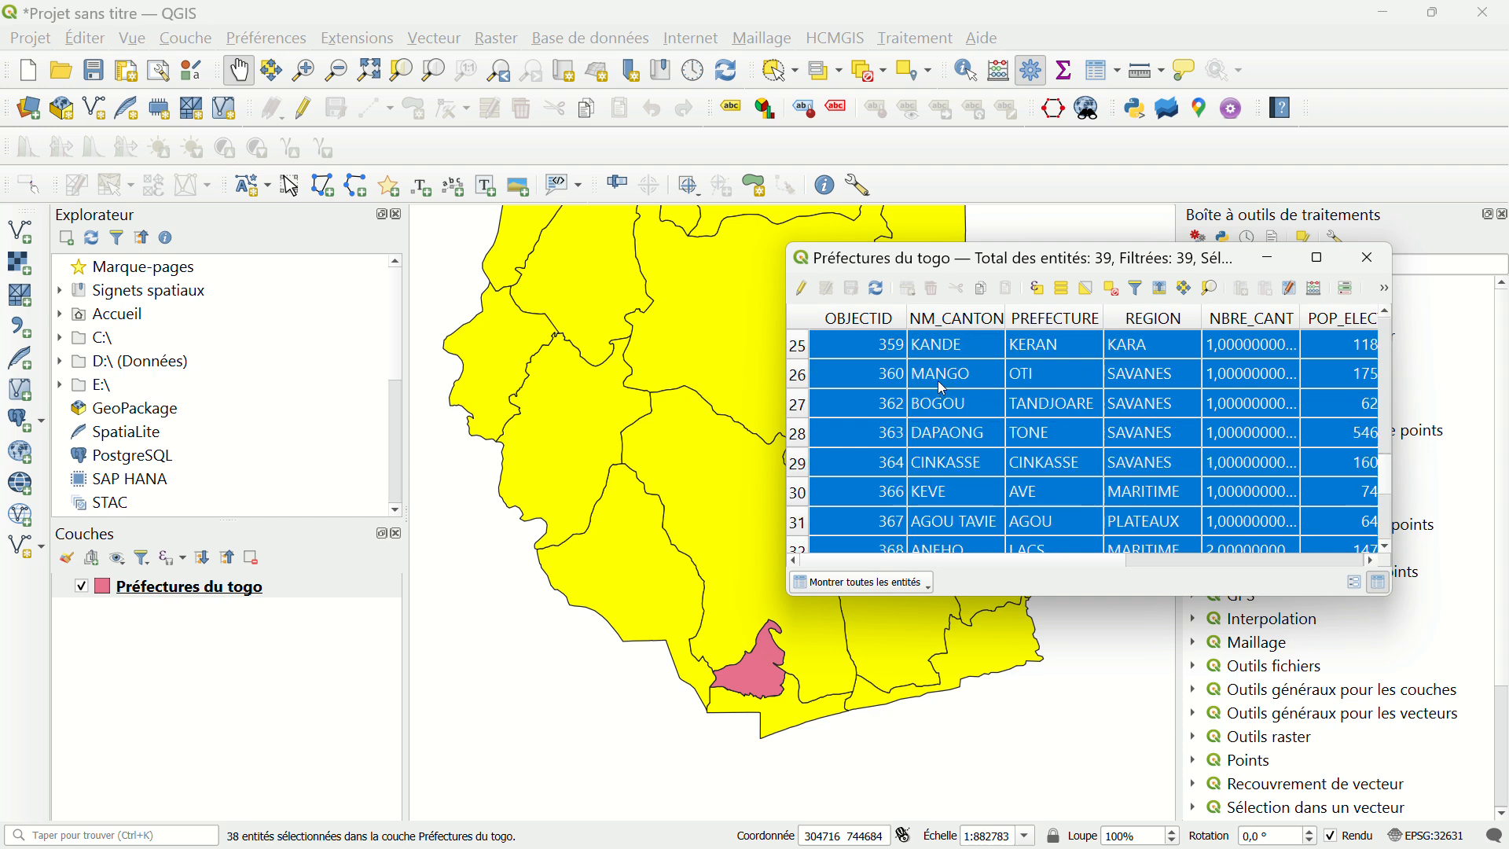
pyautogui.scroll(-3, 938, 381)
pyautogui.scroll(3, 938, 379)
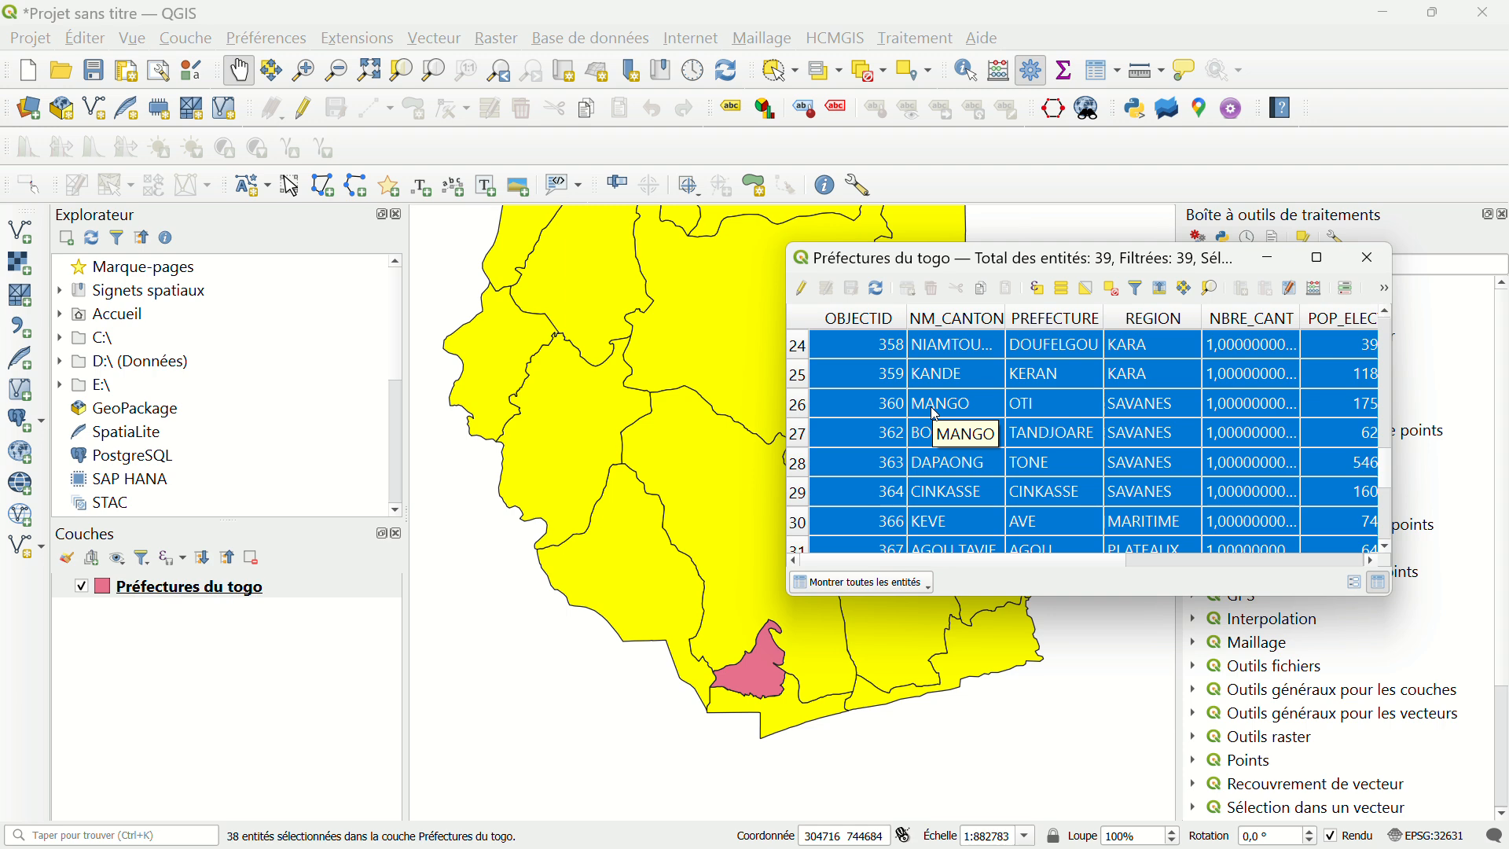
pyautogui.scroll(-3, 936, 414)
pyautogui.scroll(1, 936, 414)
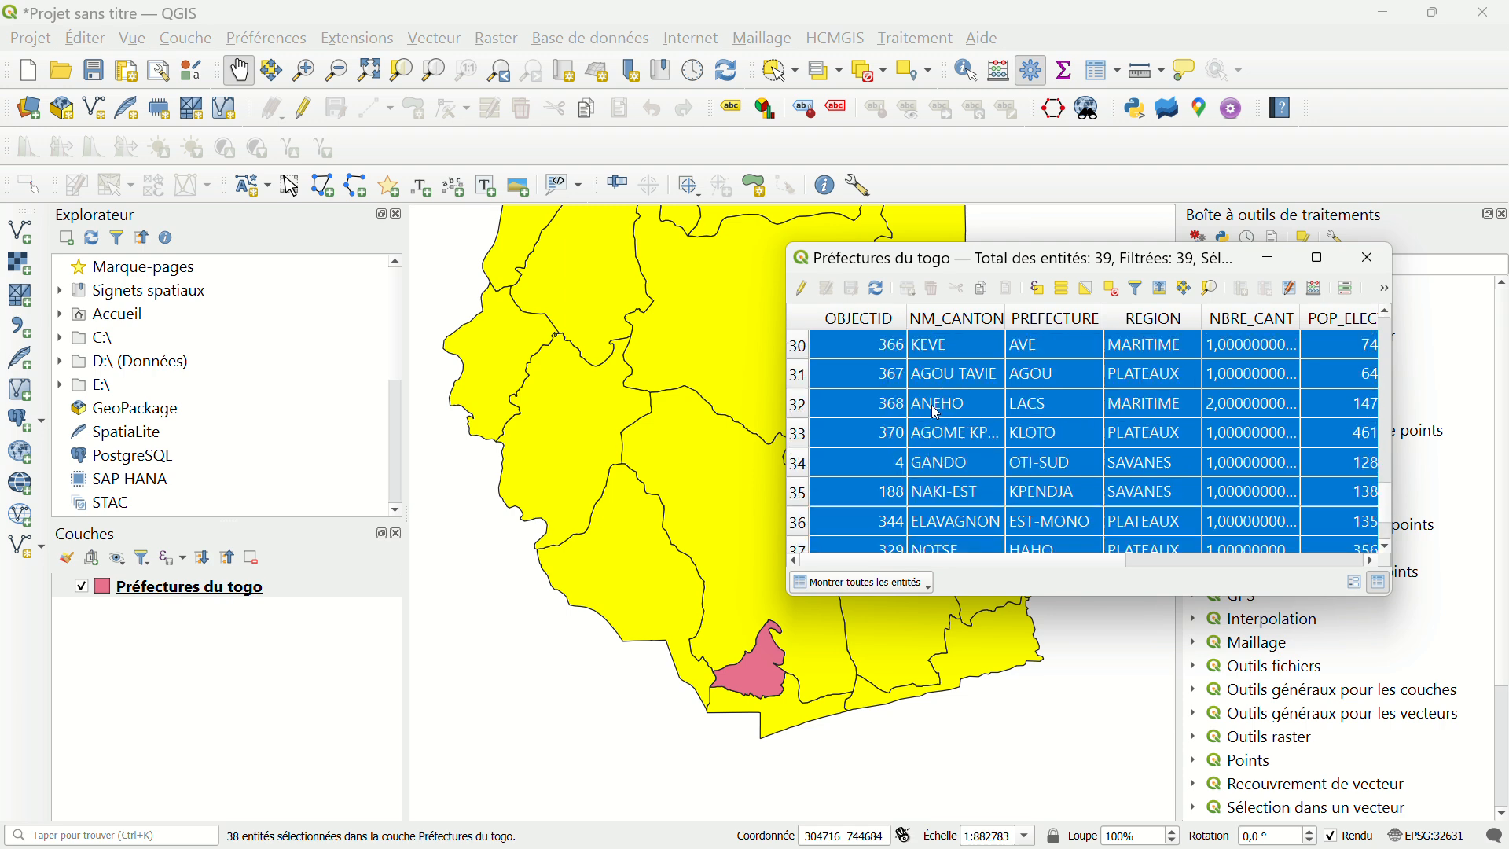
# Step: Select only the AGOE NYIVE record, check it in the maximized attribute table and return to the map
pyautogui.scroll(-1, 936, 414)
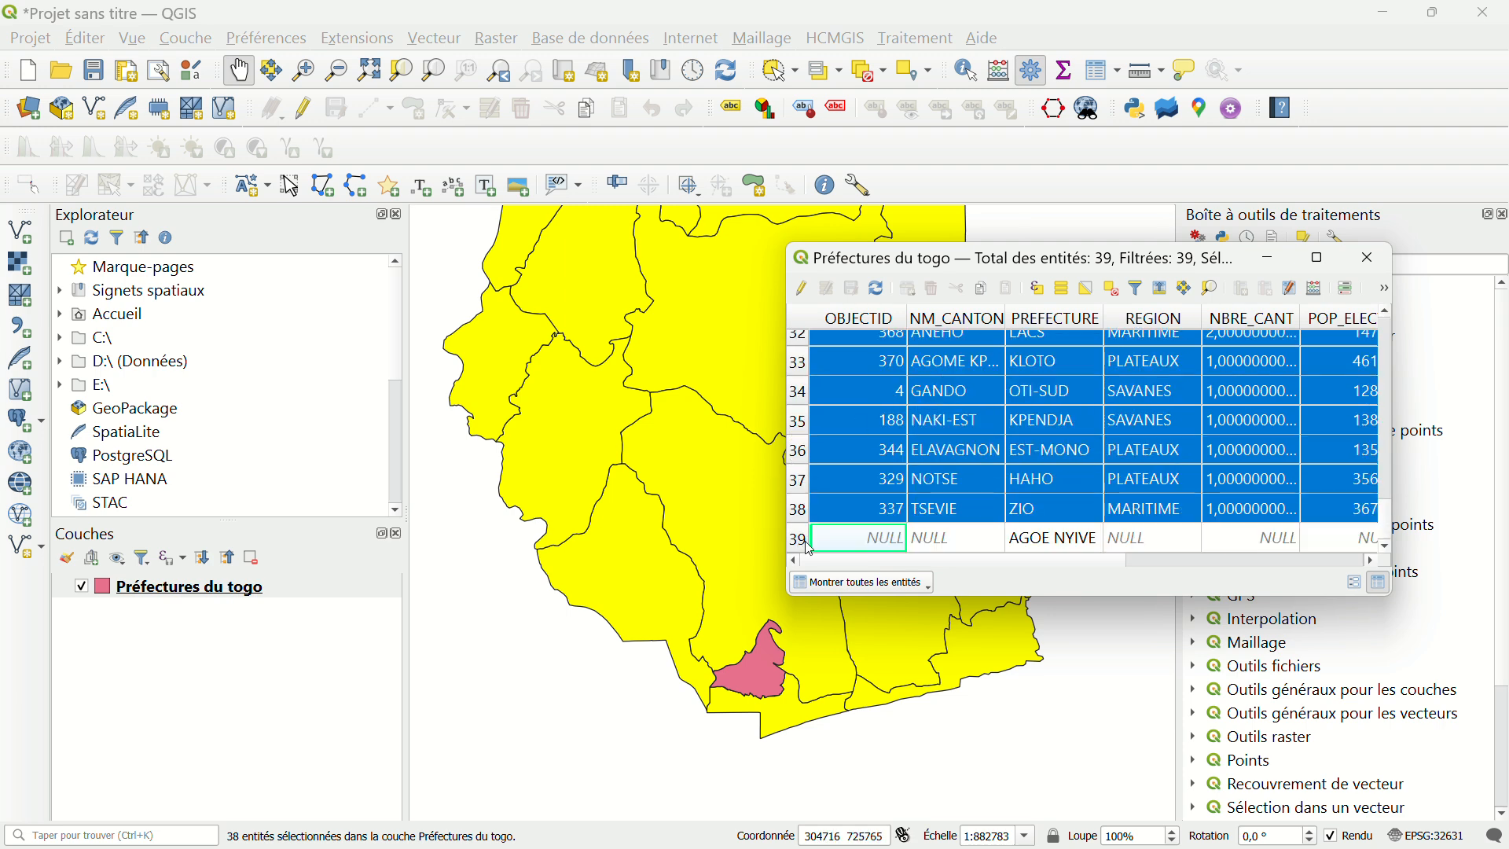
pyautogui.click(911, 548)
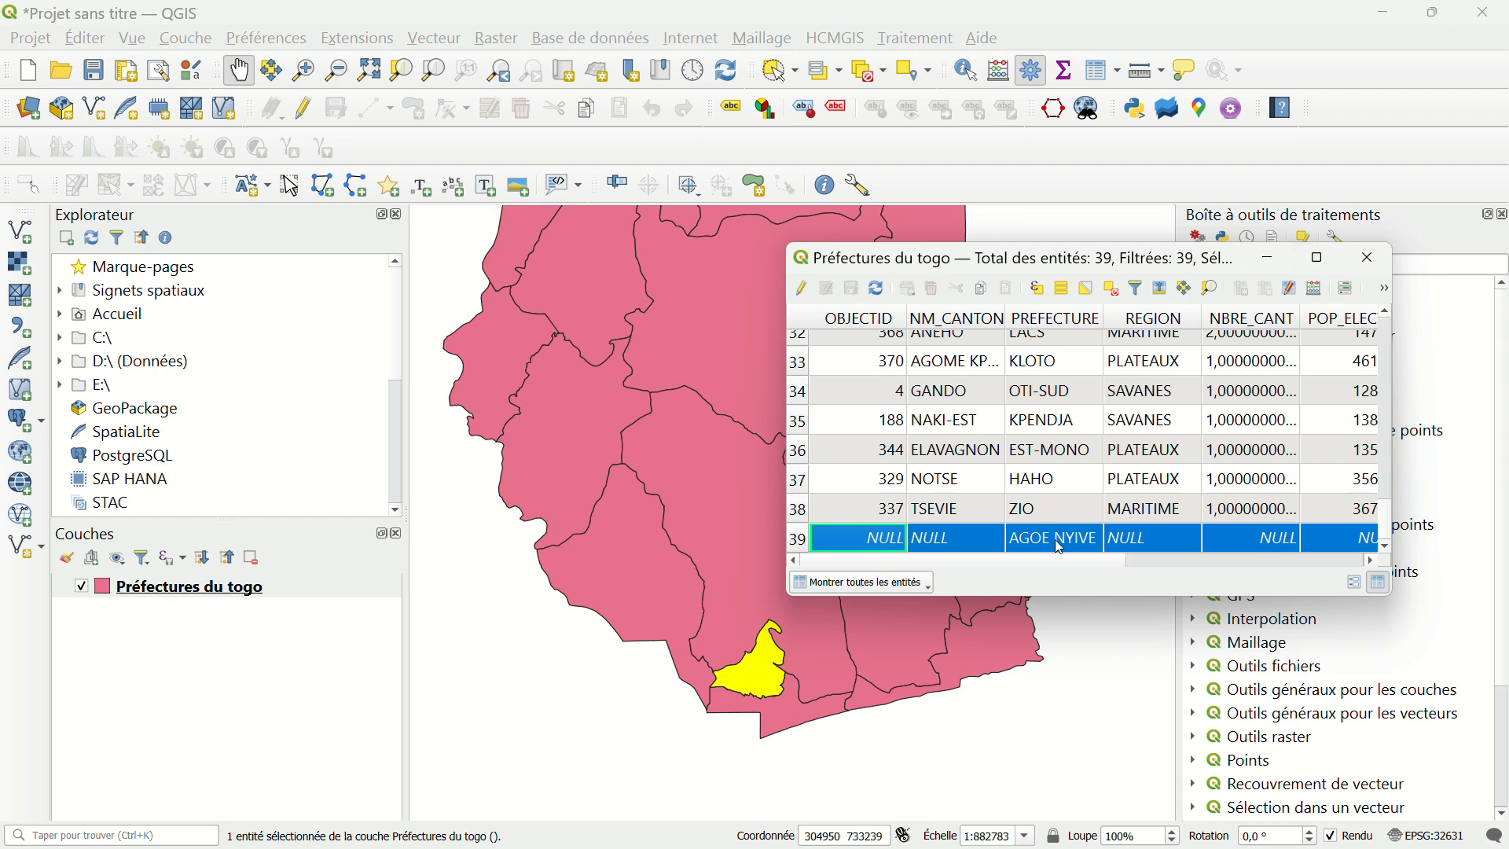
pyautogui.click(1318, 258)
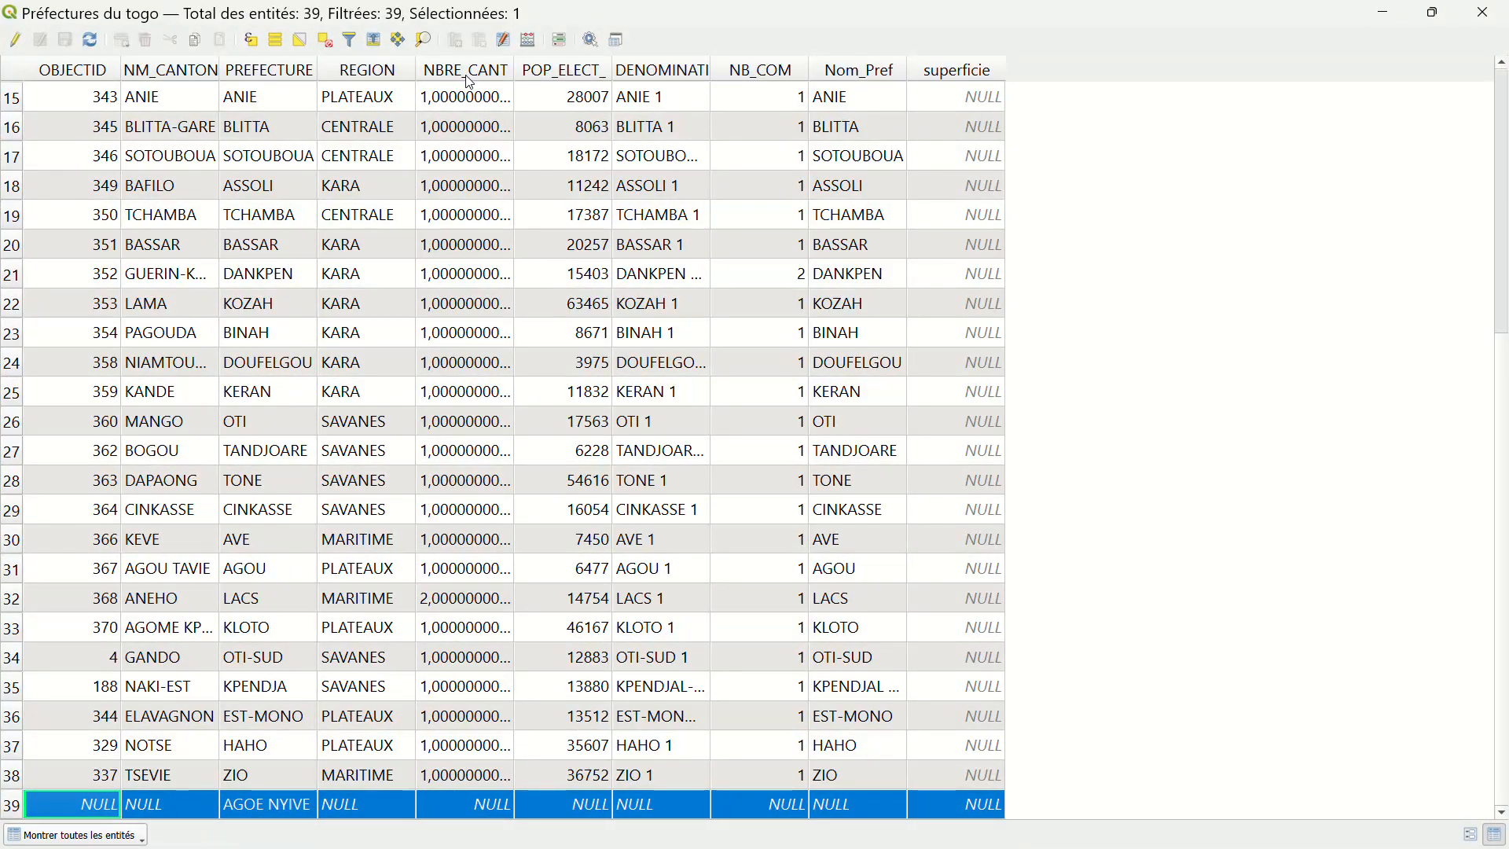
pyautogui.click(267, 809)
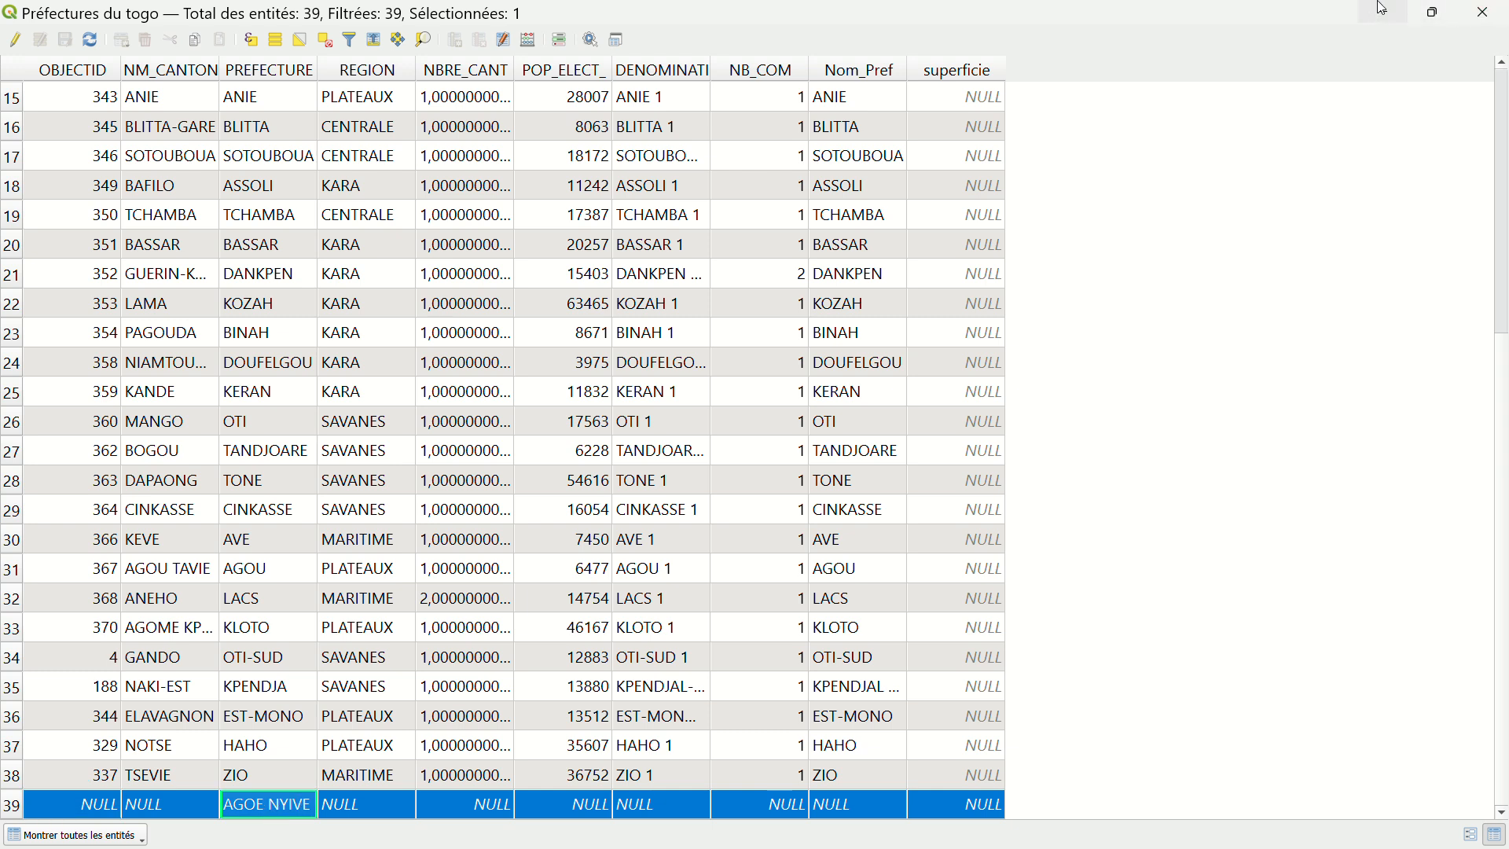
pyautogui.click(1398, 17)
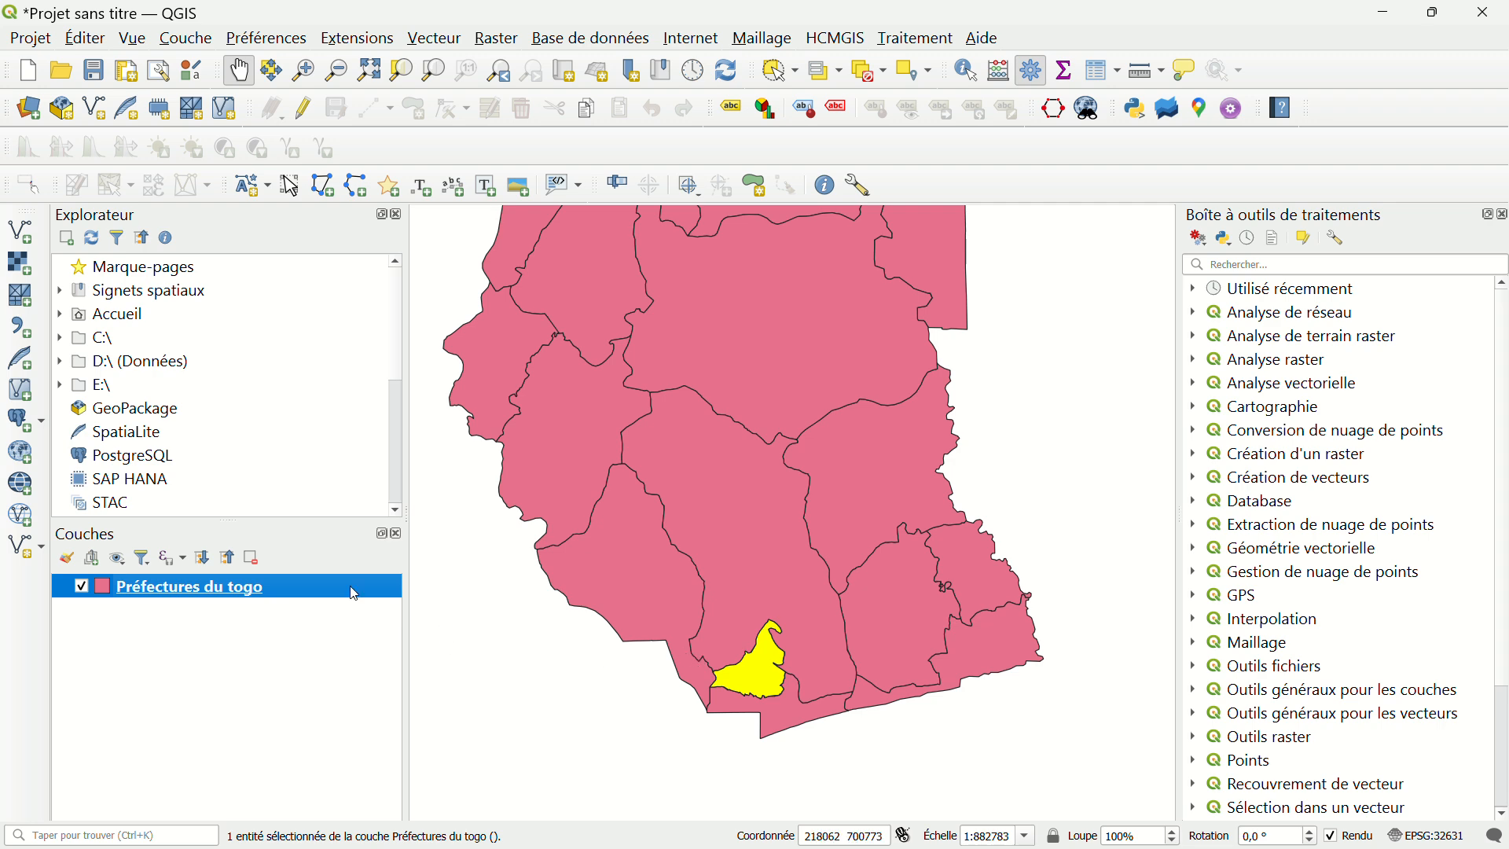
# Step: Start exporting only the selected features of Préfectures du togo as an ESRI Shapefile named Préfecture_agoè in the Documents folder
pyautogui.rightClick(219, 598)
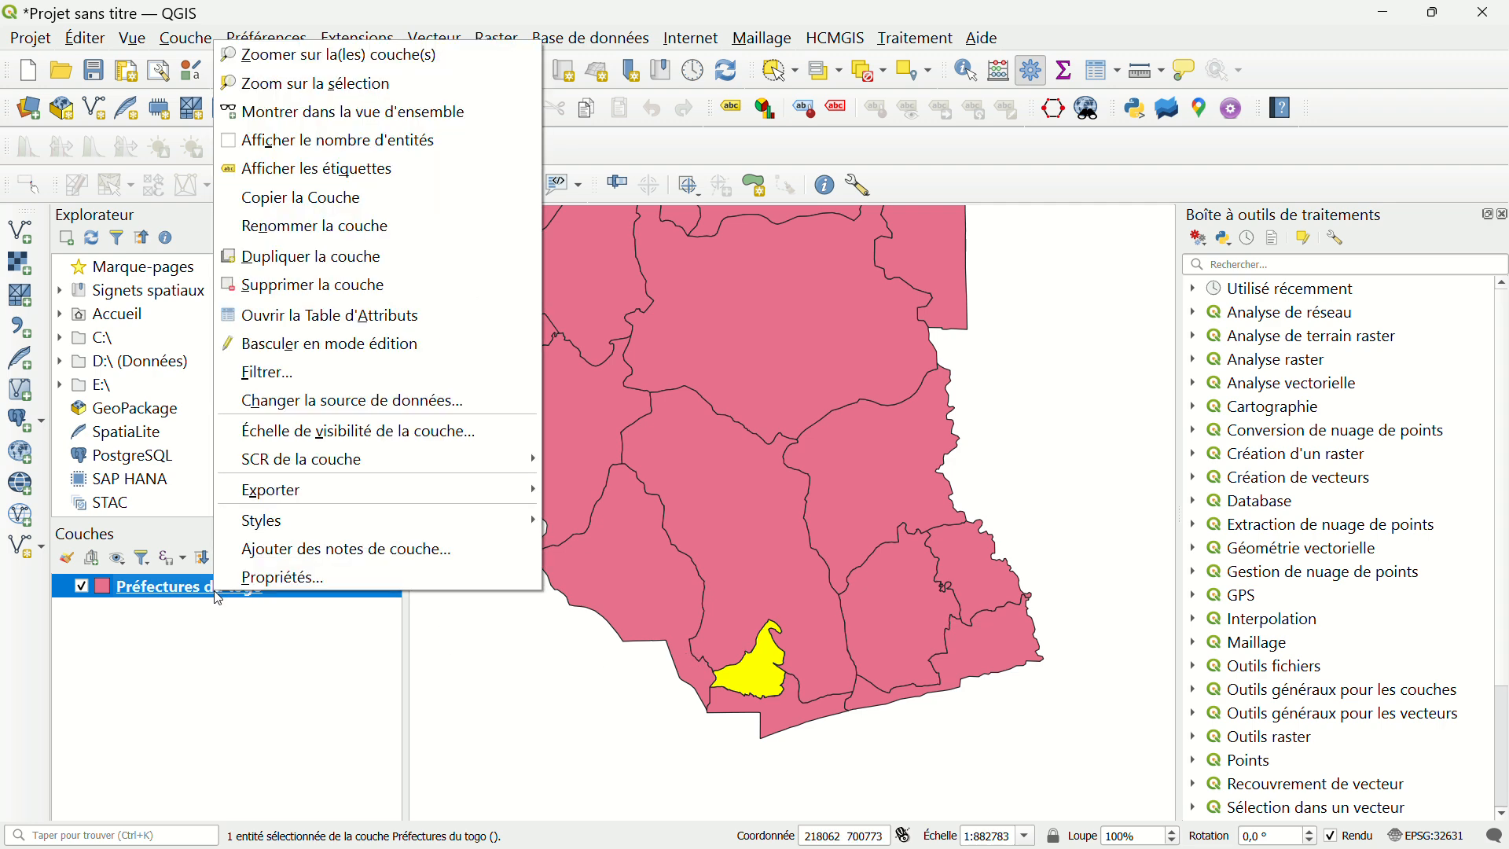
pyautogui.moveTo(321, 495)
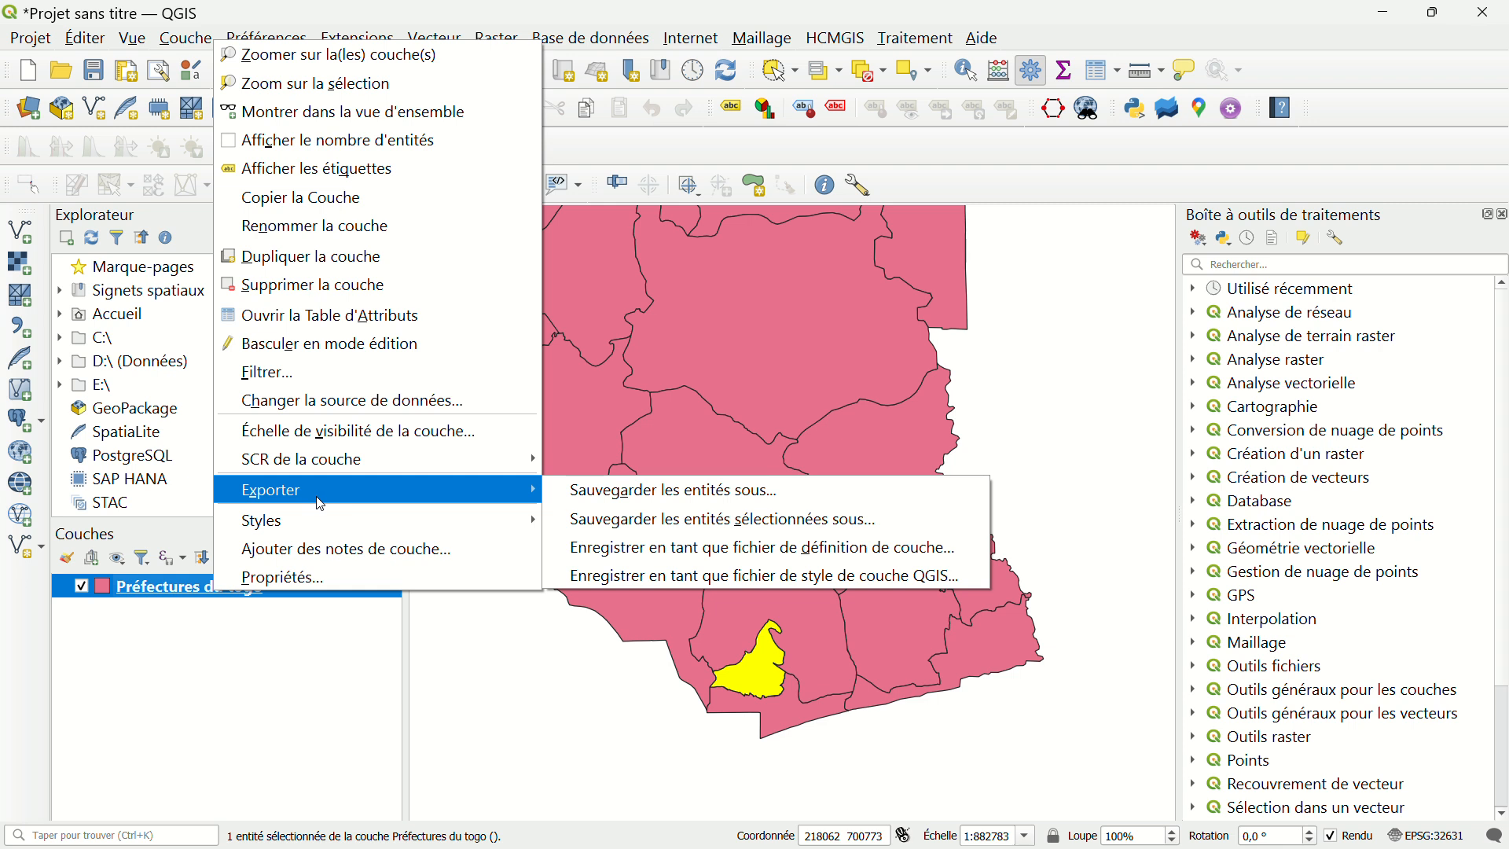
pyautogui.click(623, 525)
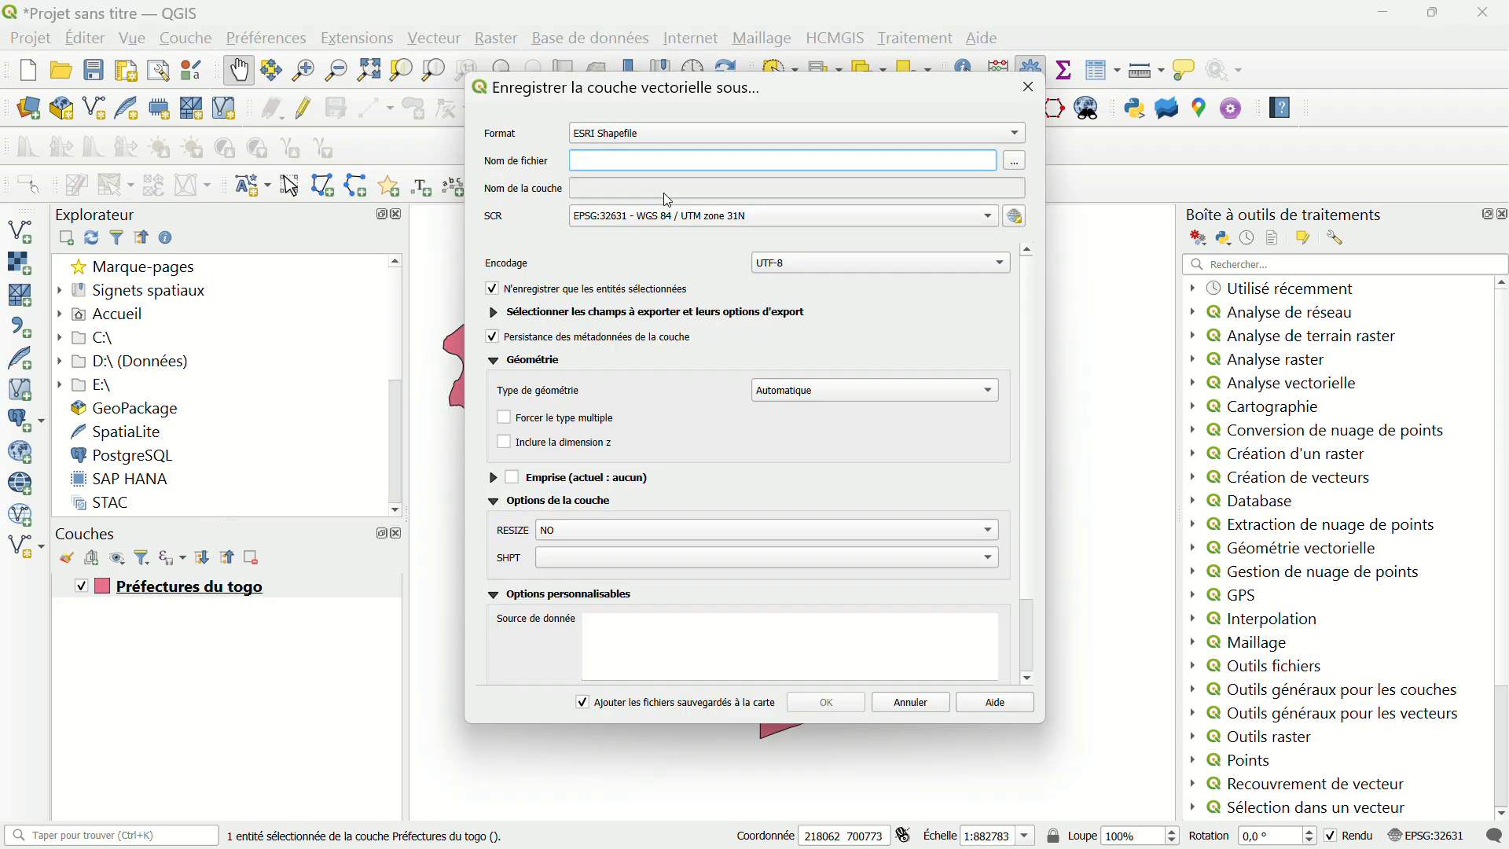
pyautogui.click(1017, 160)
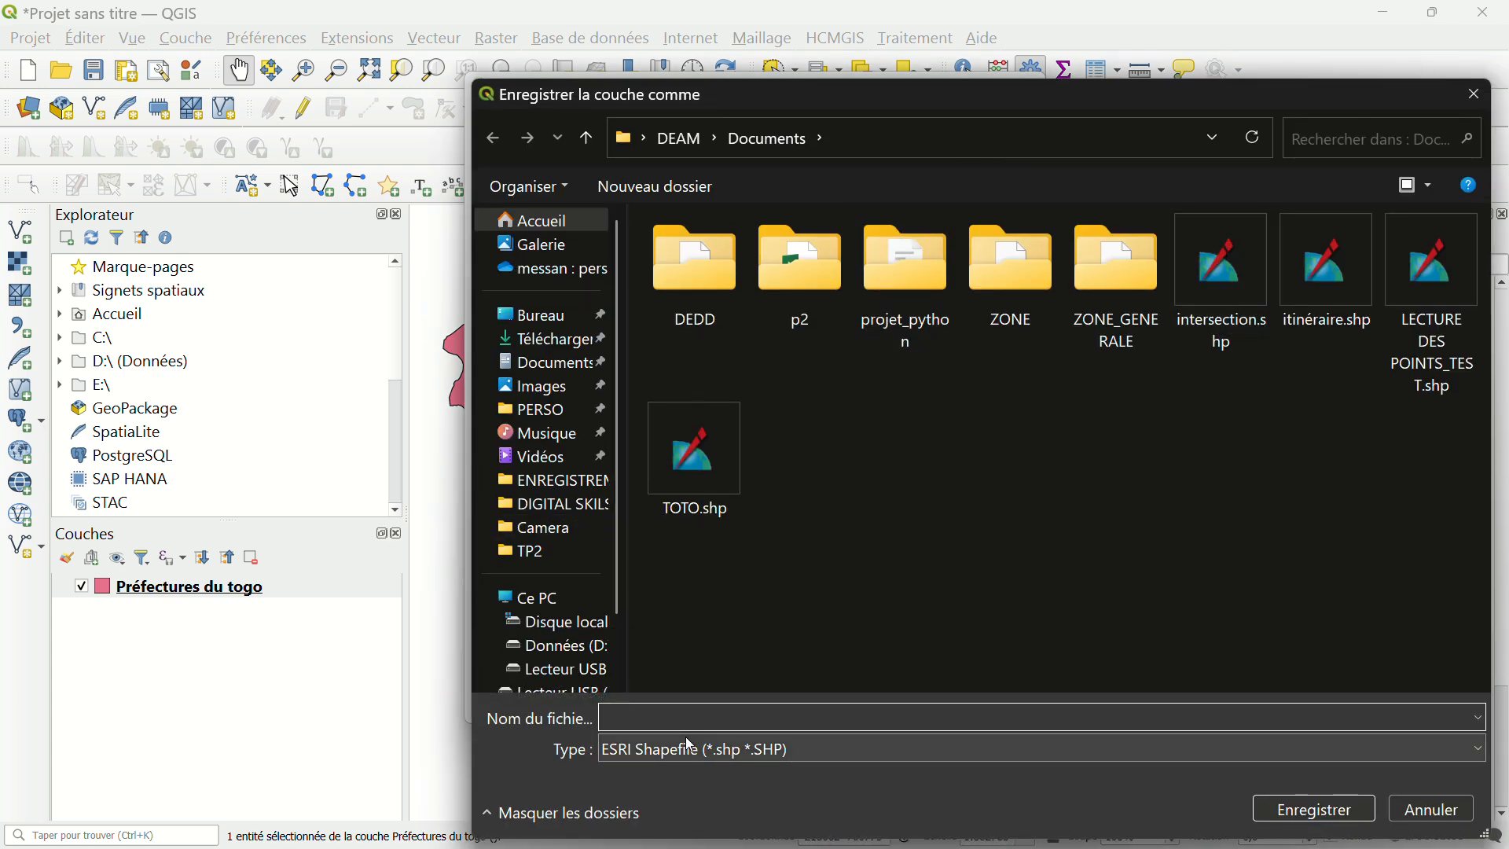
pyautogui.write('Préfect')
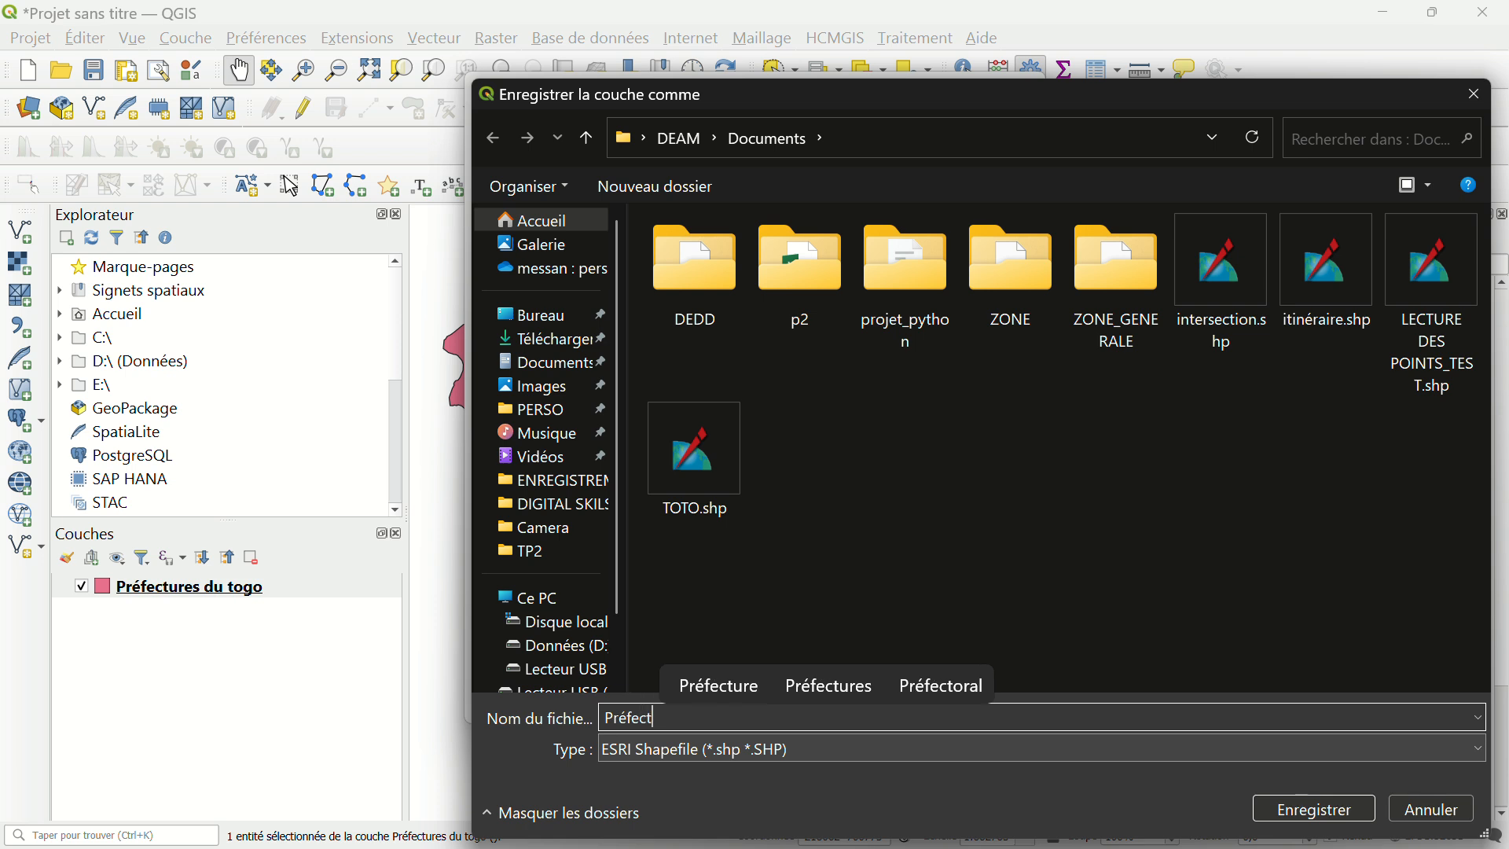
pyautogui.write('ure_a')
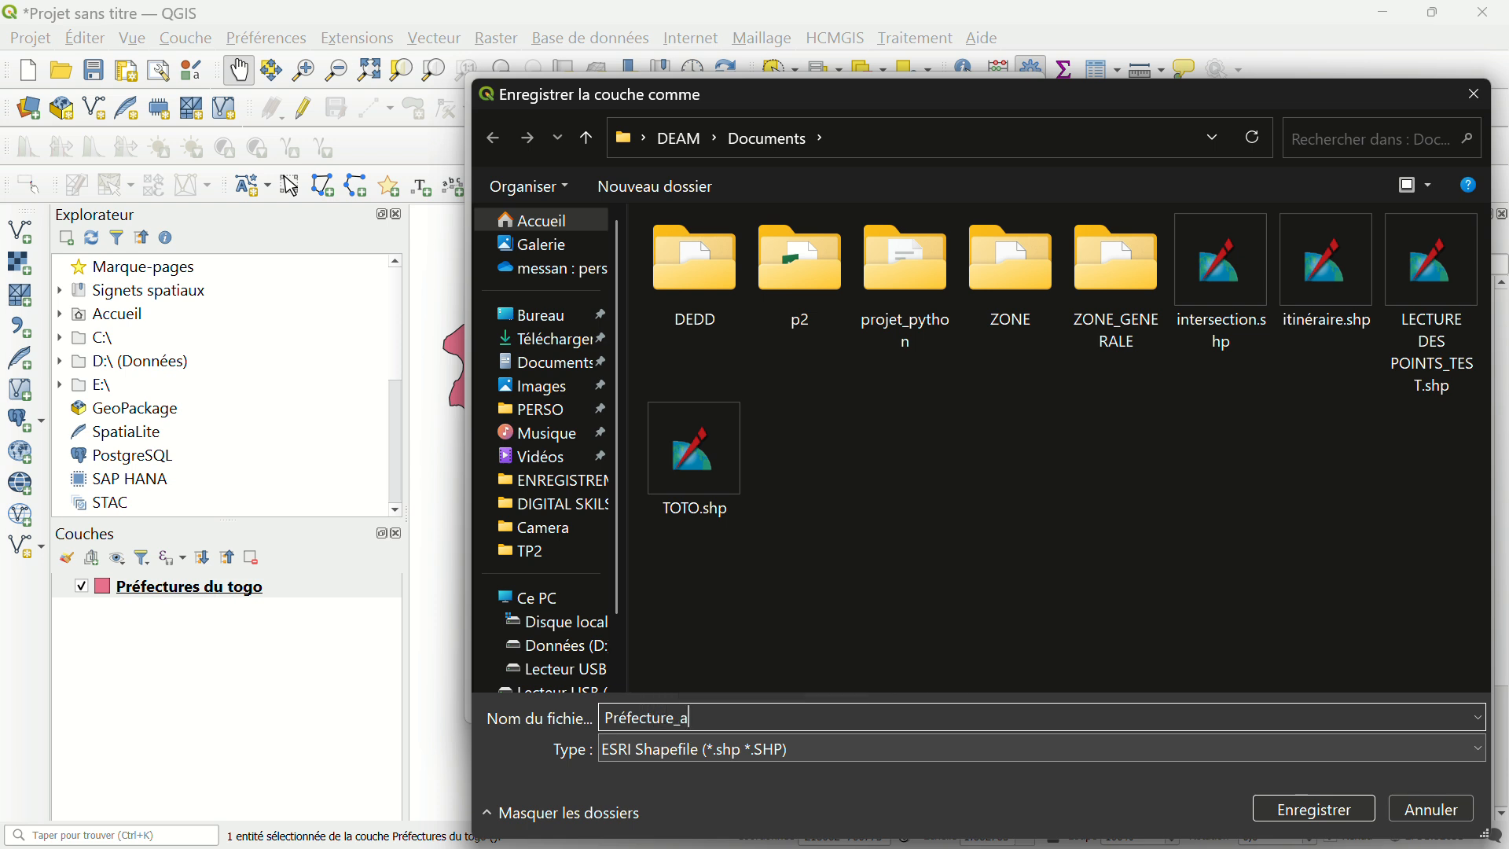
pyautogui.write('goè')
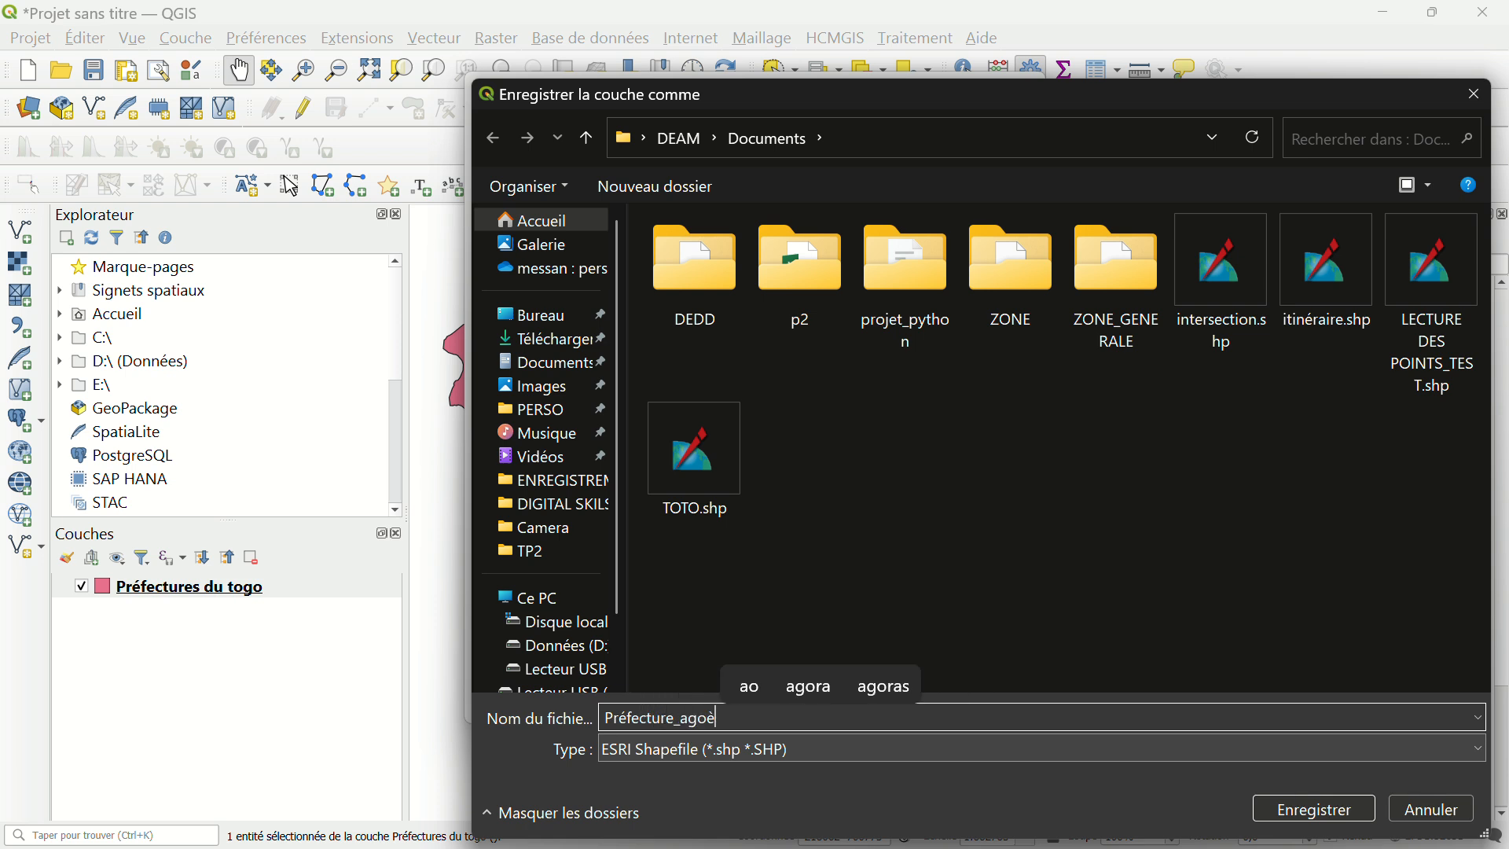
pyautogui.click(1292, 809)
# Step: Review the export options and save the Préfecture_agoè layer with the current settings, adding it to the map
pyautogui.moveTo(946, 555)
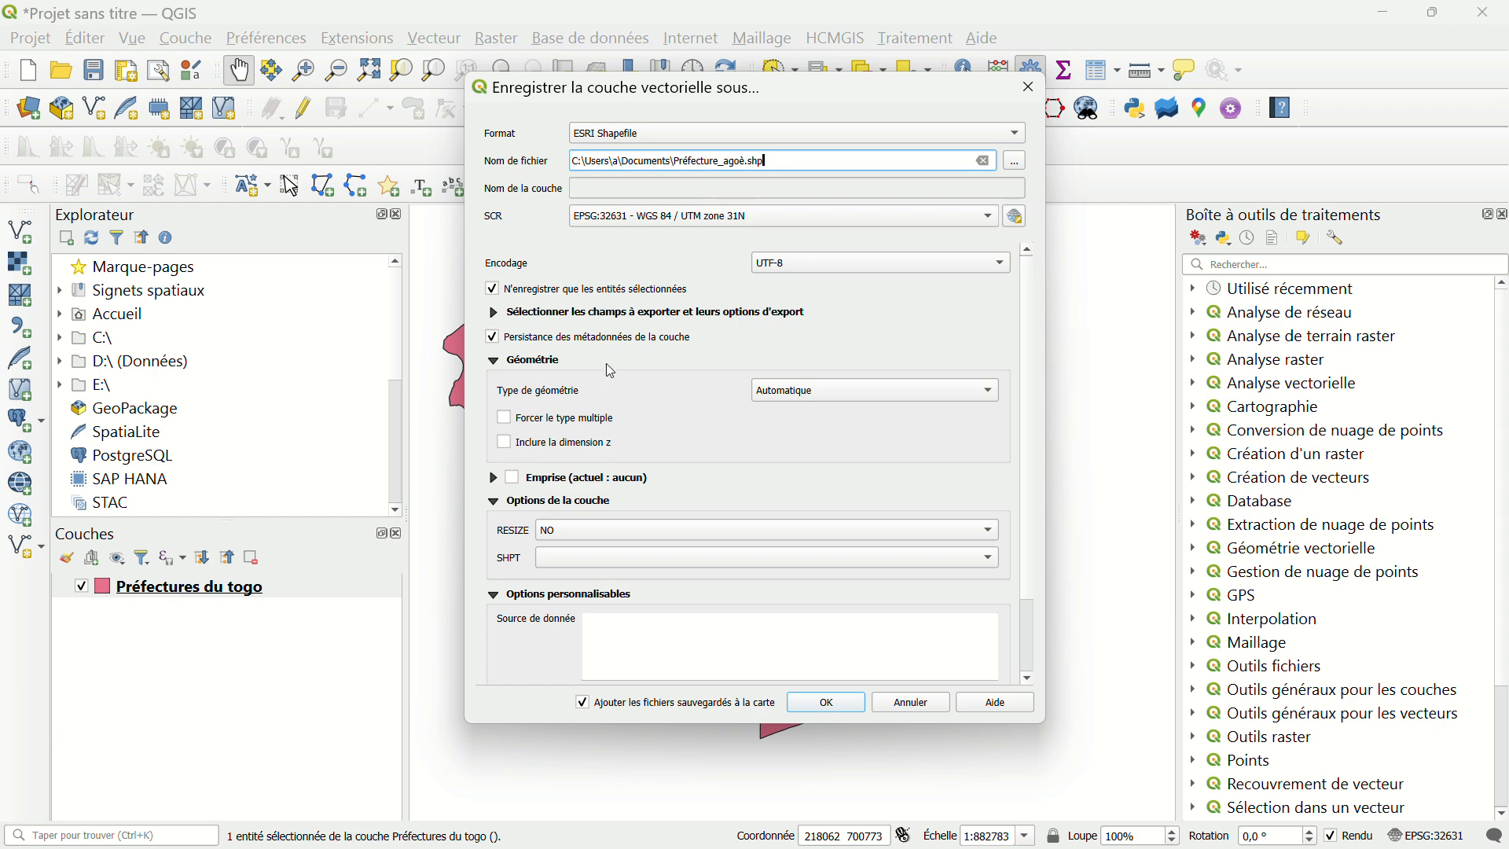
pyautogui.scroll(-2, 651, 320)
pyautogui.scroll(2, 648, 314)
pyautogui.scroll(-2, 660, 277)
pyautogui.scroll(2, 658, 283)
pyautogui.scroll(-2, 648, 259)
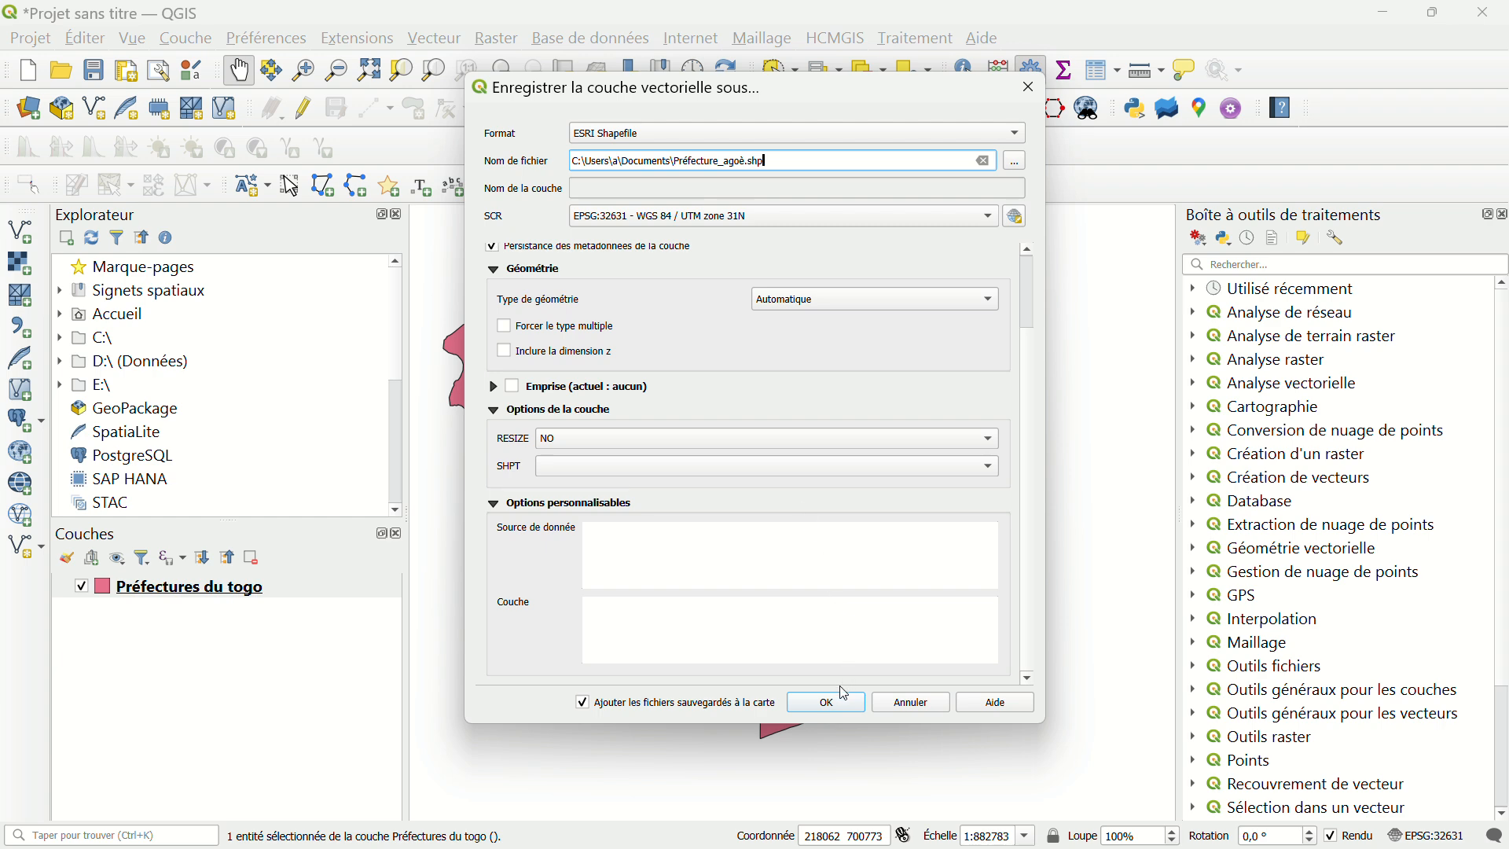
pyautogui.click(838, 713)
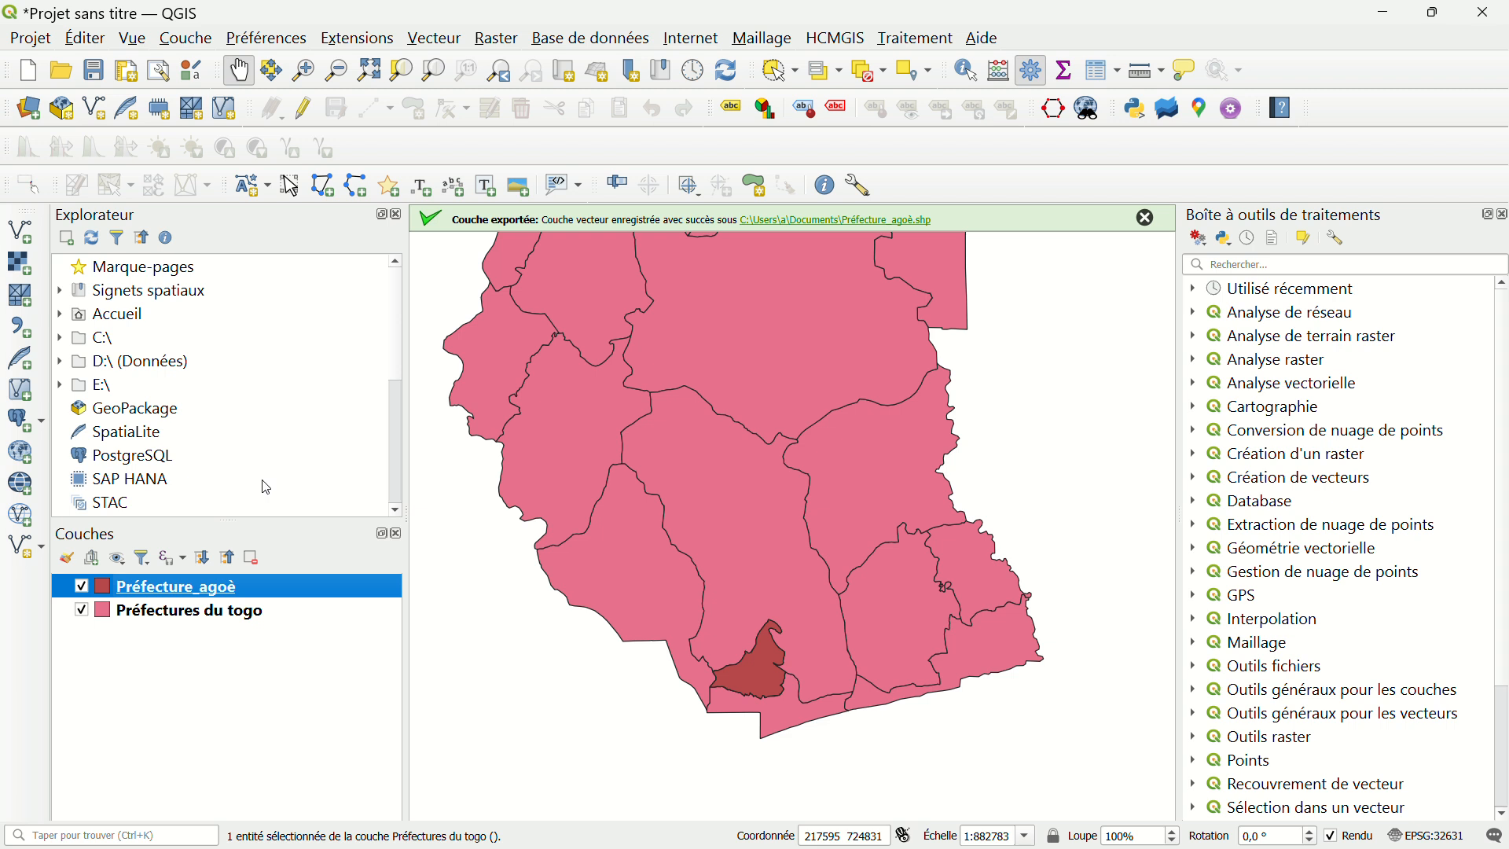
# Step: Hide the Préfectures du togo layer, then check and select the AGOE NYIVE record in the Préfecture_agoè attribute table and close it
pyautogui.click(81, 611)
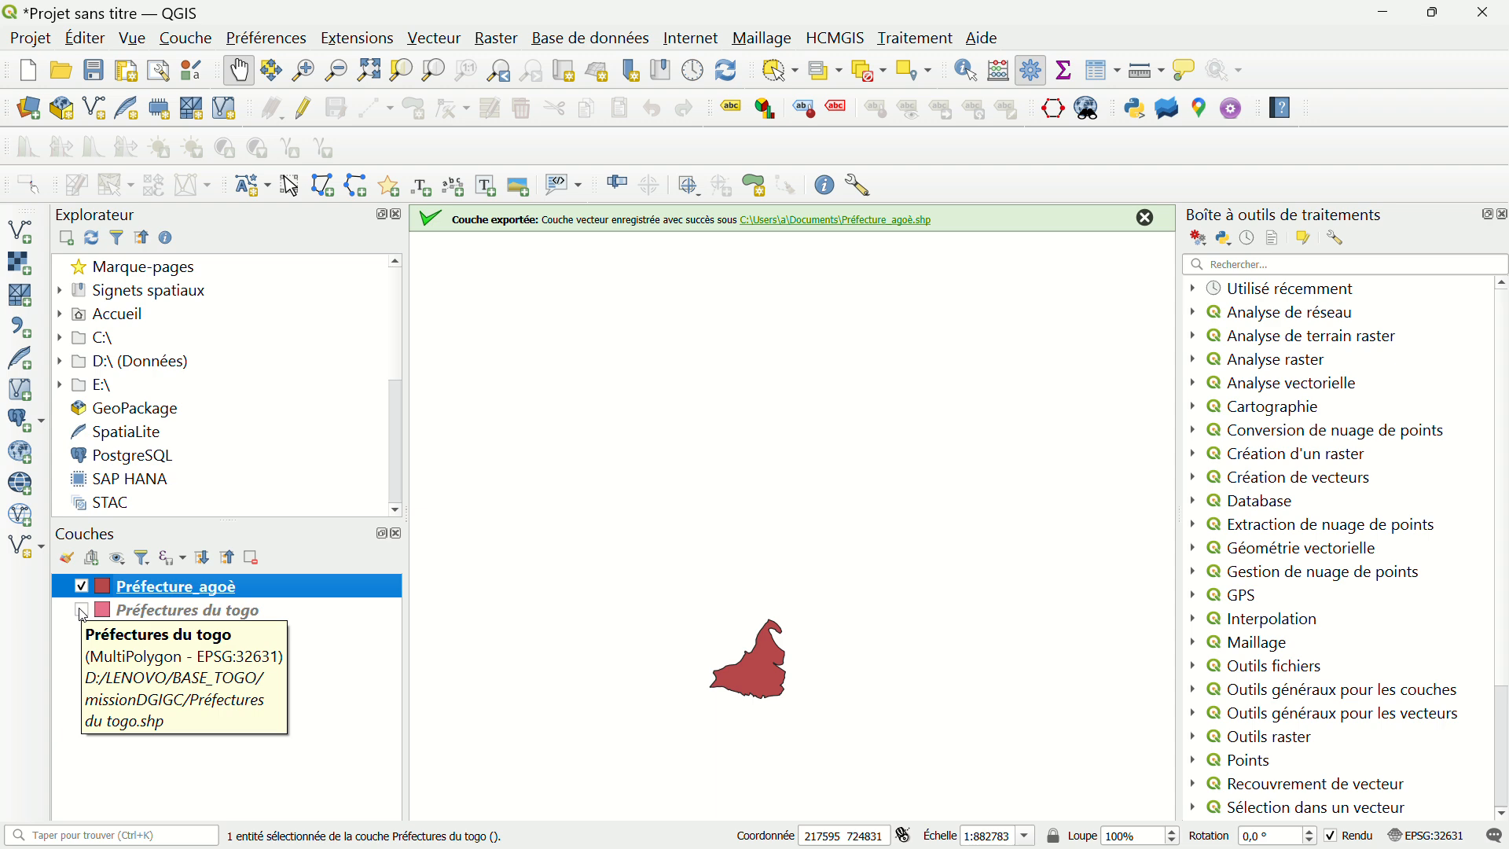
pyautogui.rightClick(127, 586)
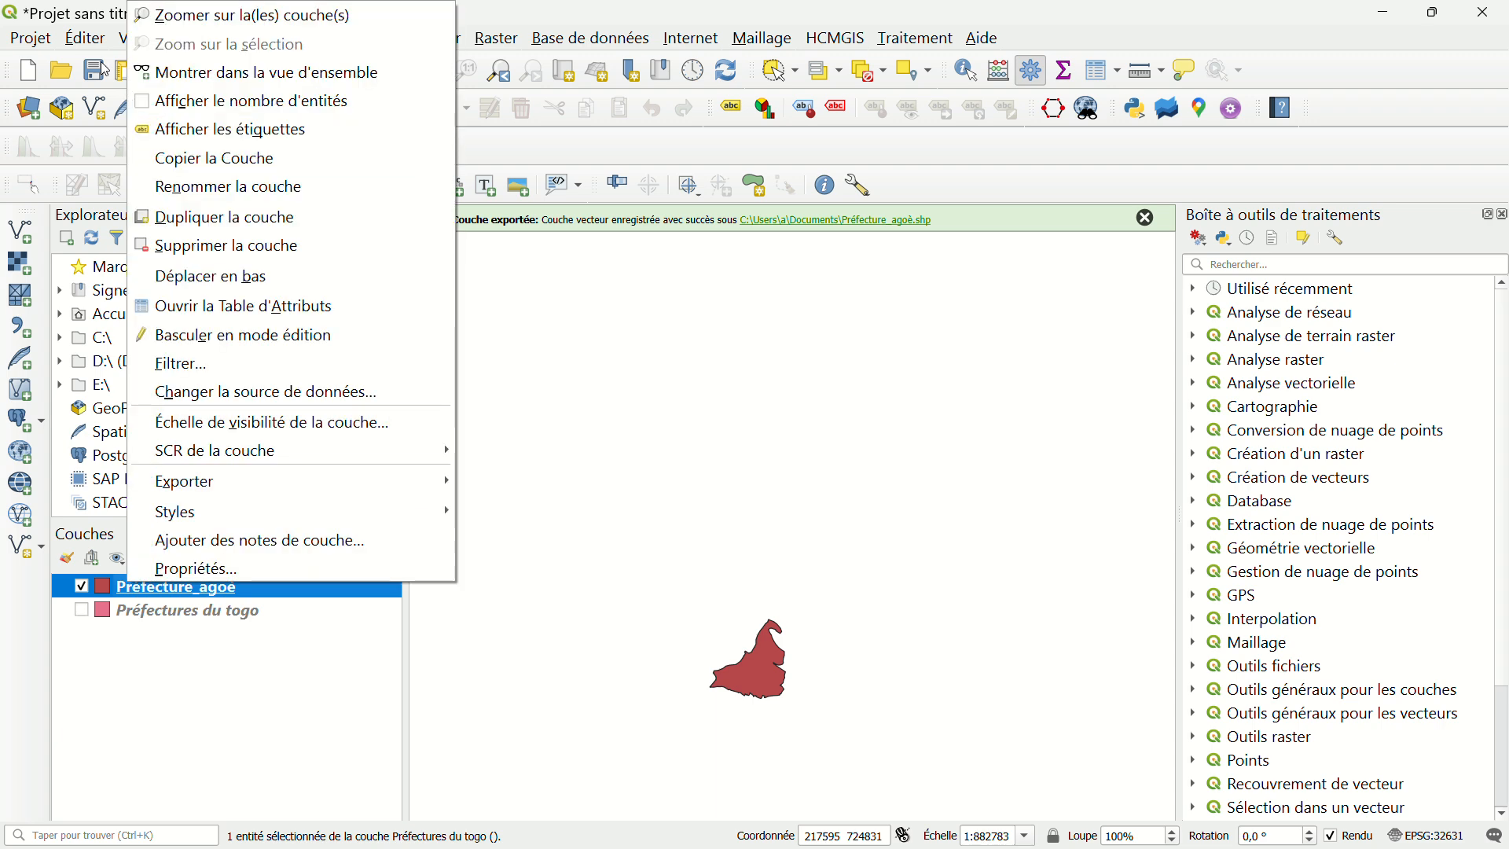
pyautogui.click(213, 303)
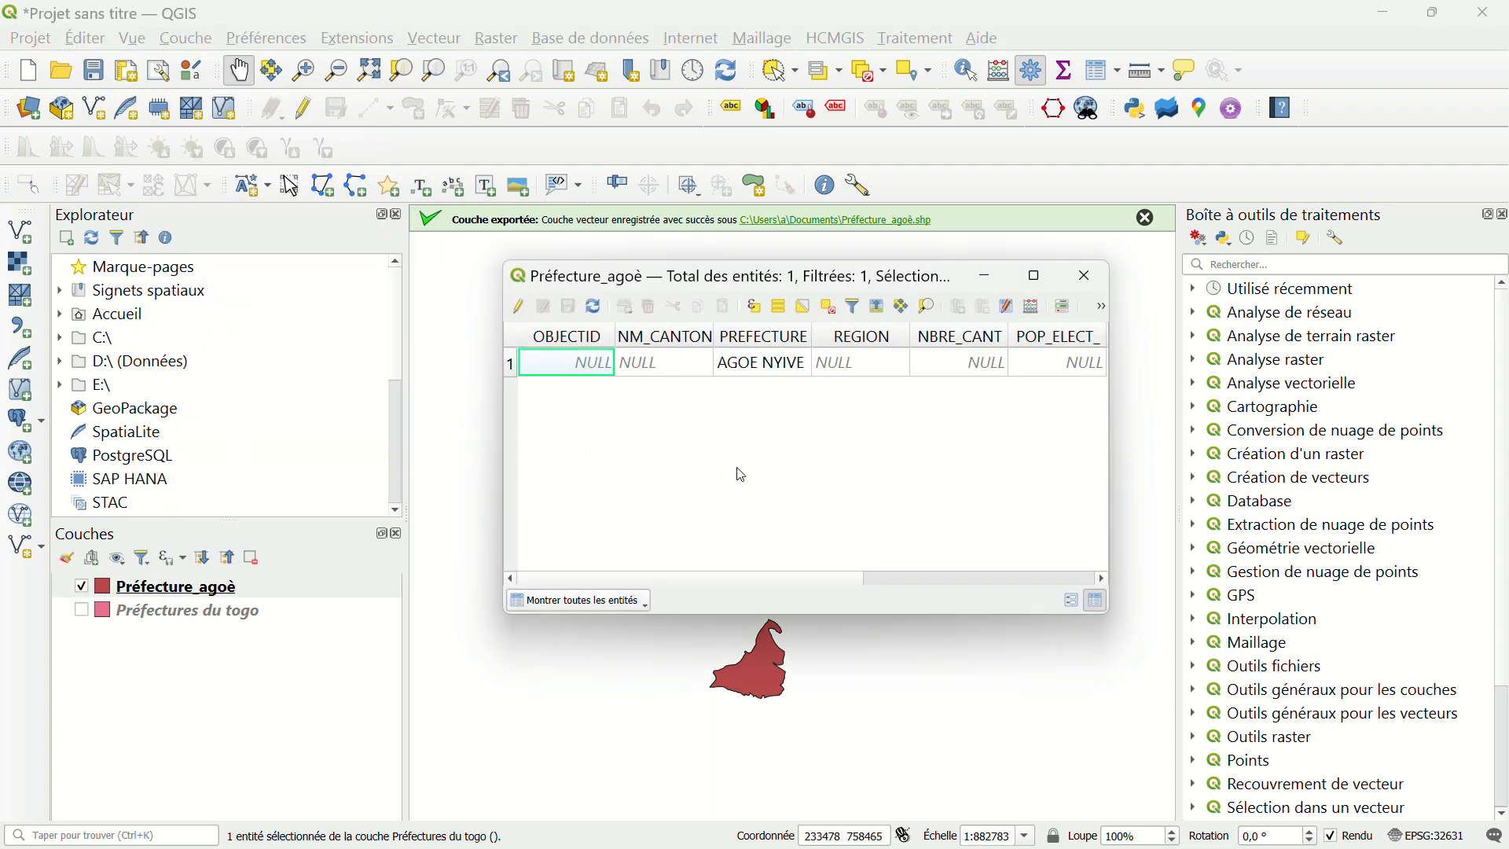
pyautogui.click(760, 372)
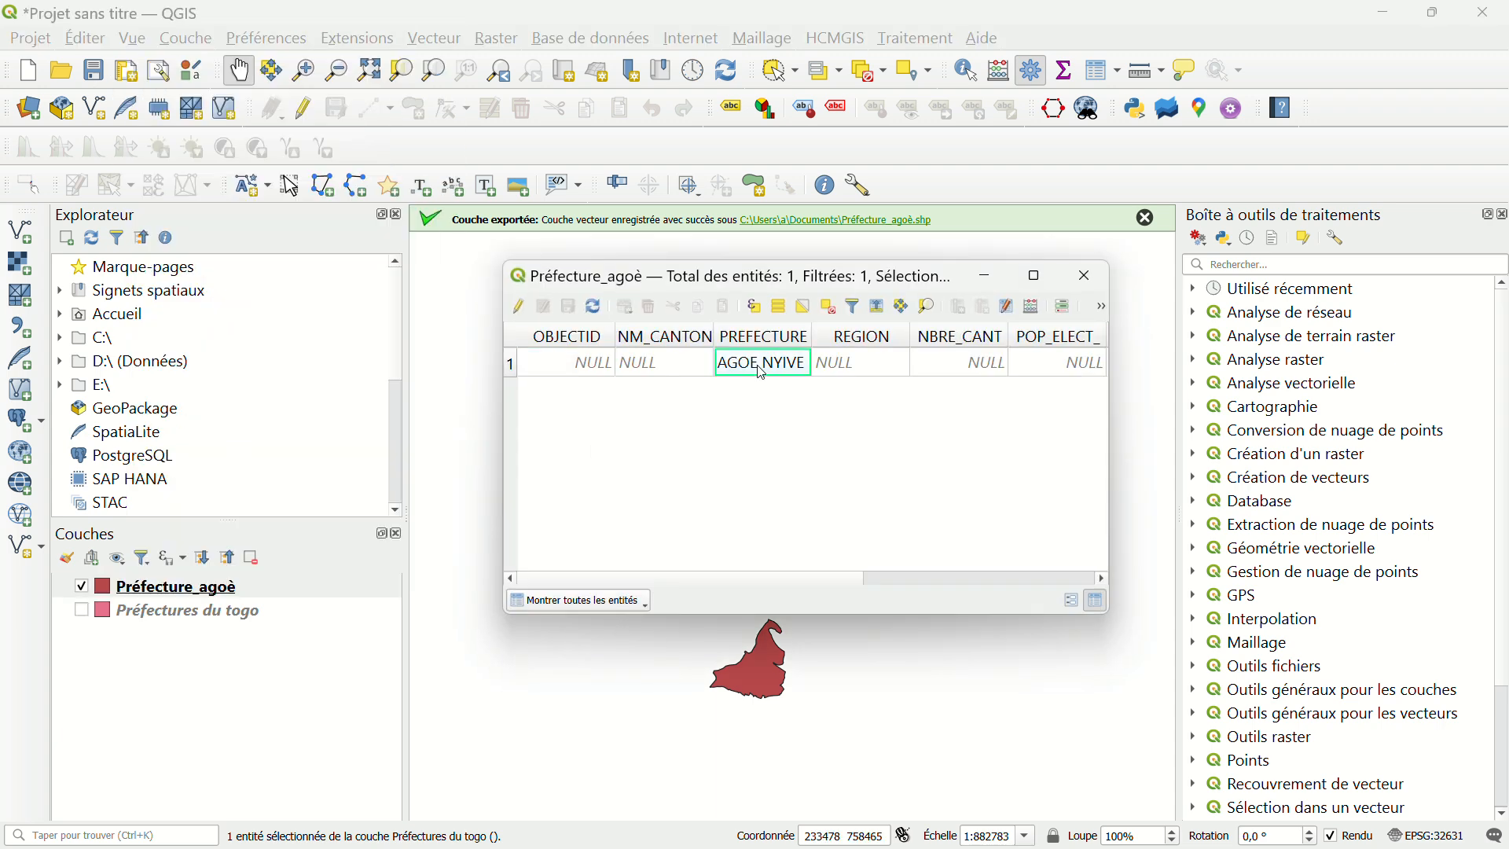
pyautogui.click(512, 368)
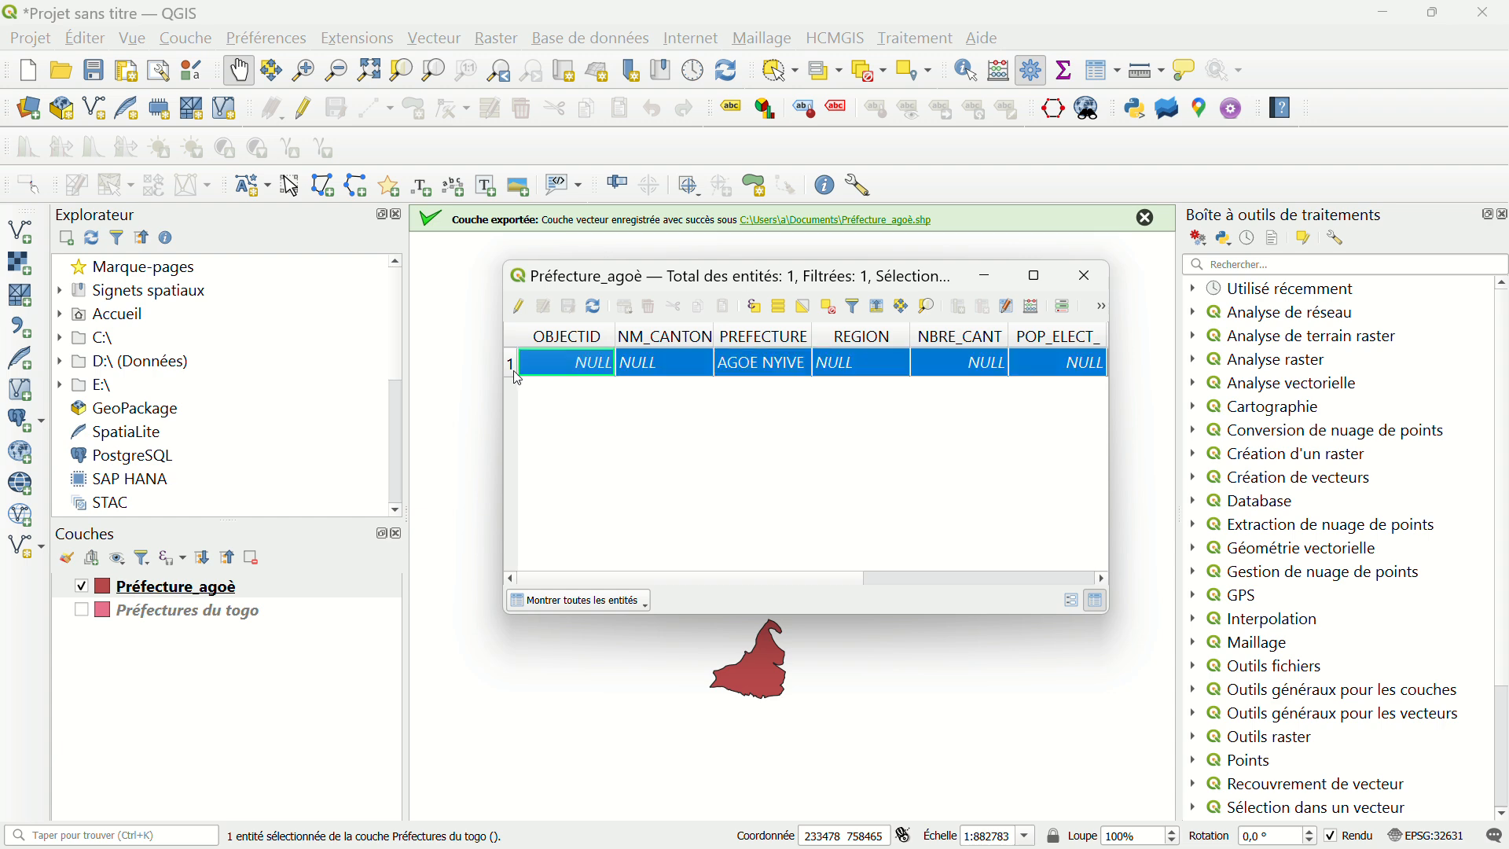
pyautogui.click(1084, 276)
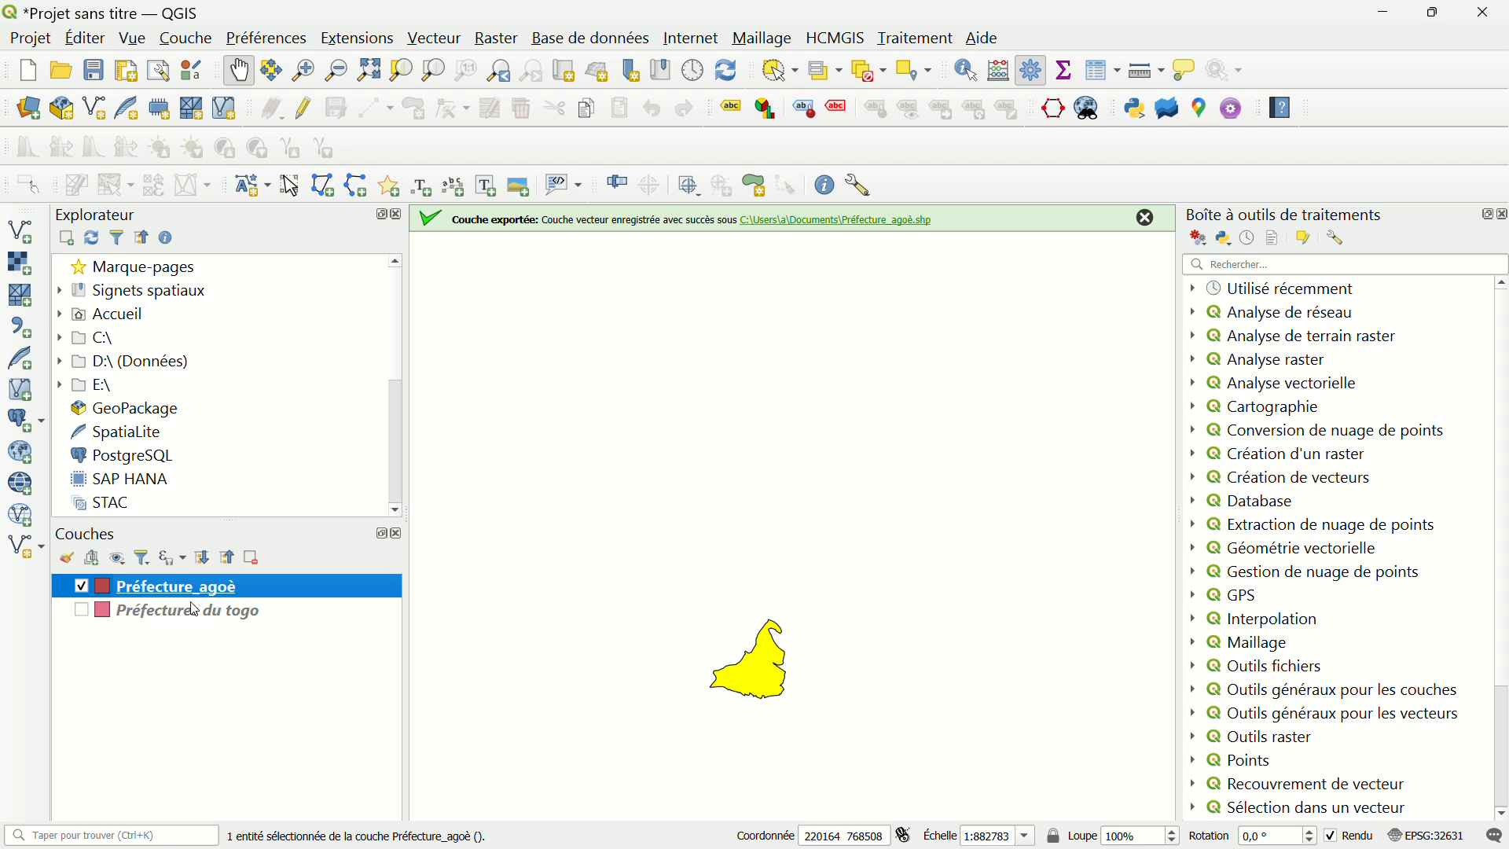
# Step: Show the Préfectures du togo layer again, hide Préfecture_agoè, and open the attribute table of Préfectures du togo
pyautogui.click(82, 610)
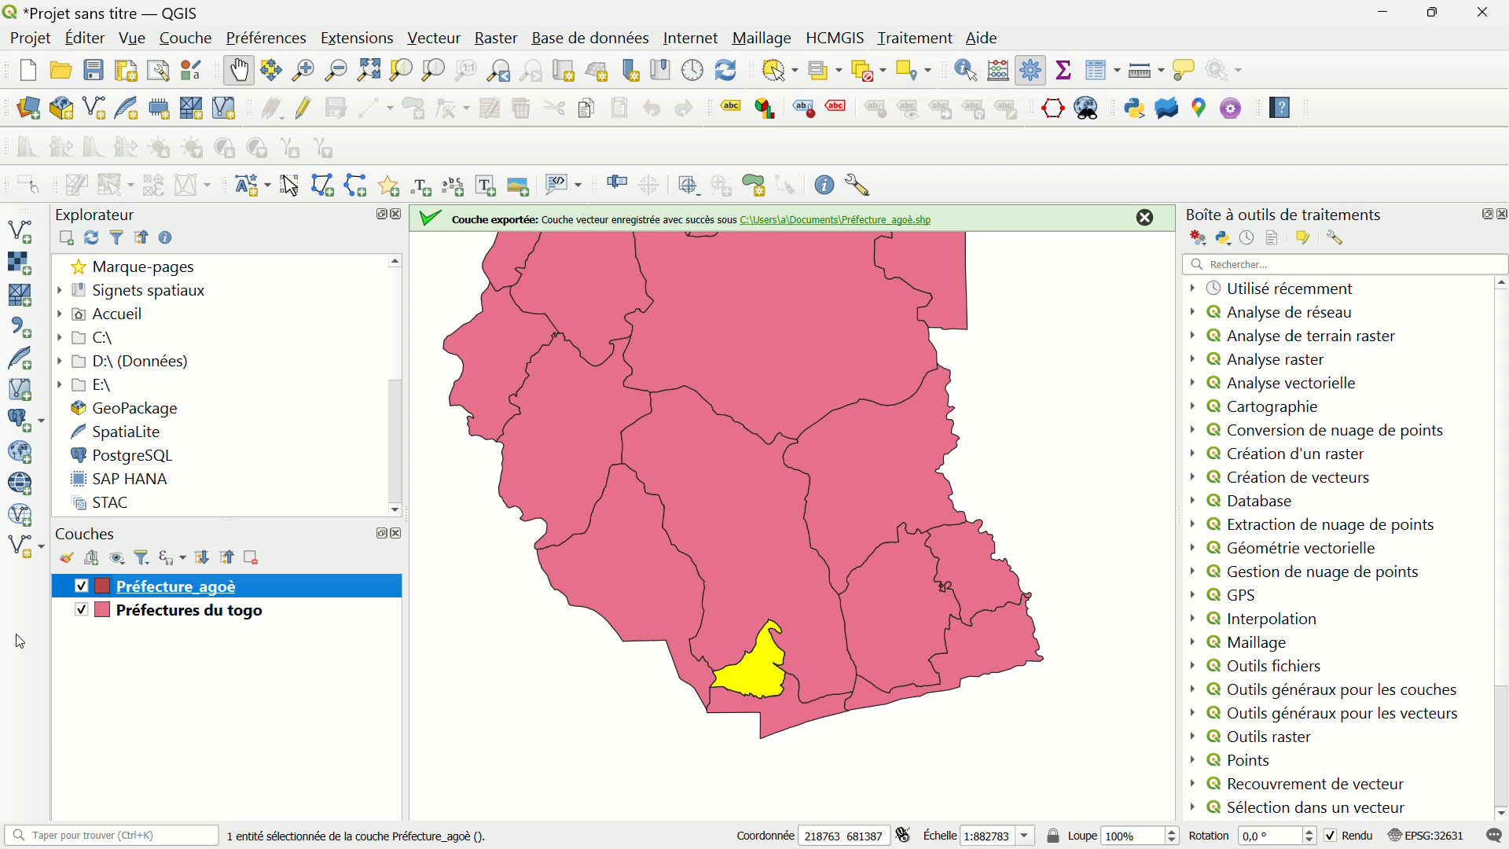
pyautogui.click(84, 587)
pyautogui.click(173, 616)
pyautogui.rightClick(177, 622)
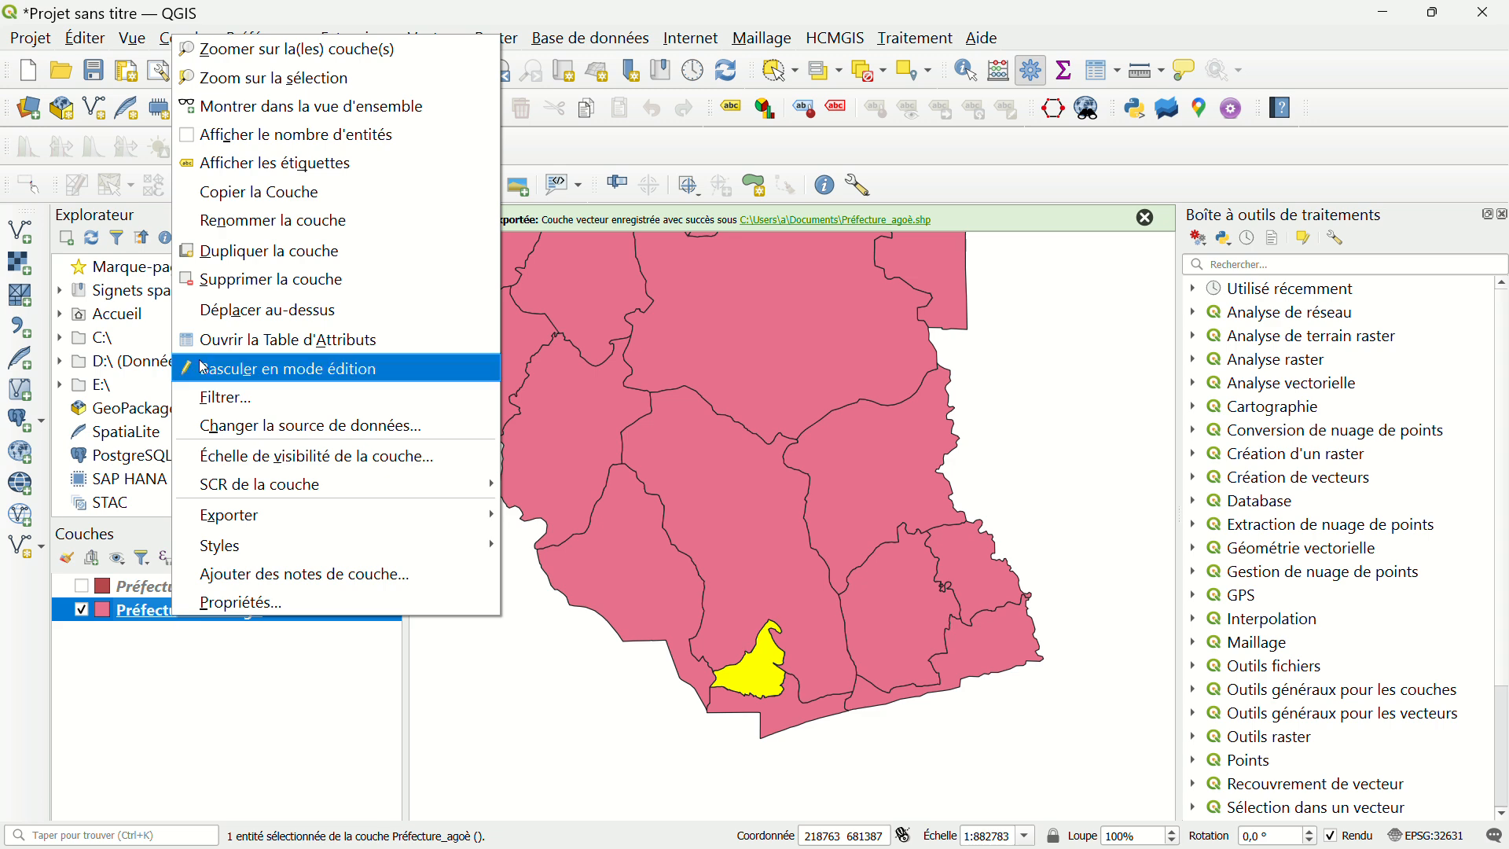
pyautogui.click(227, 339)
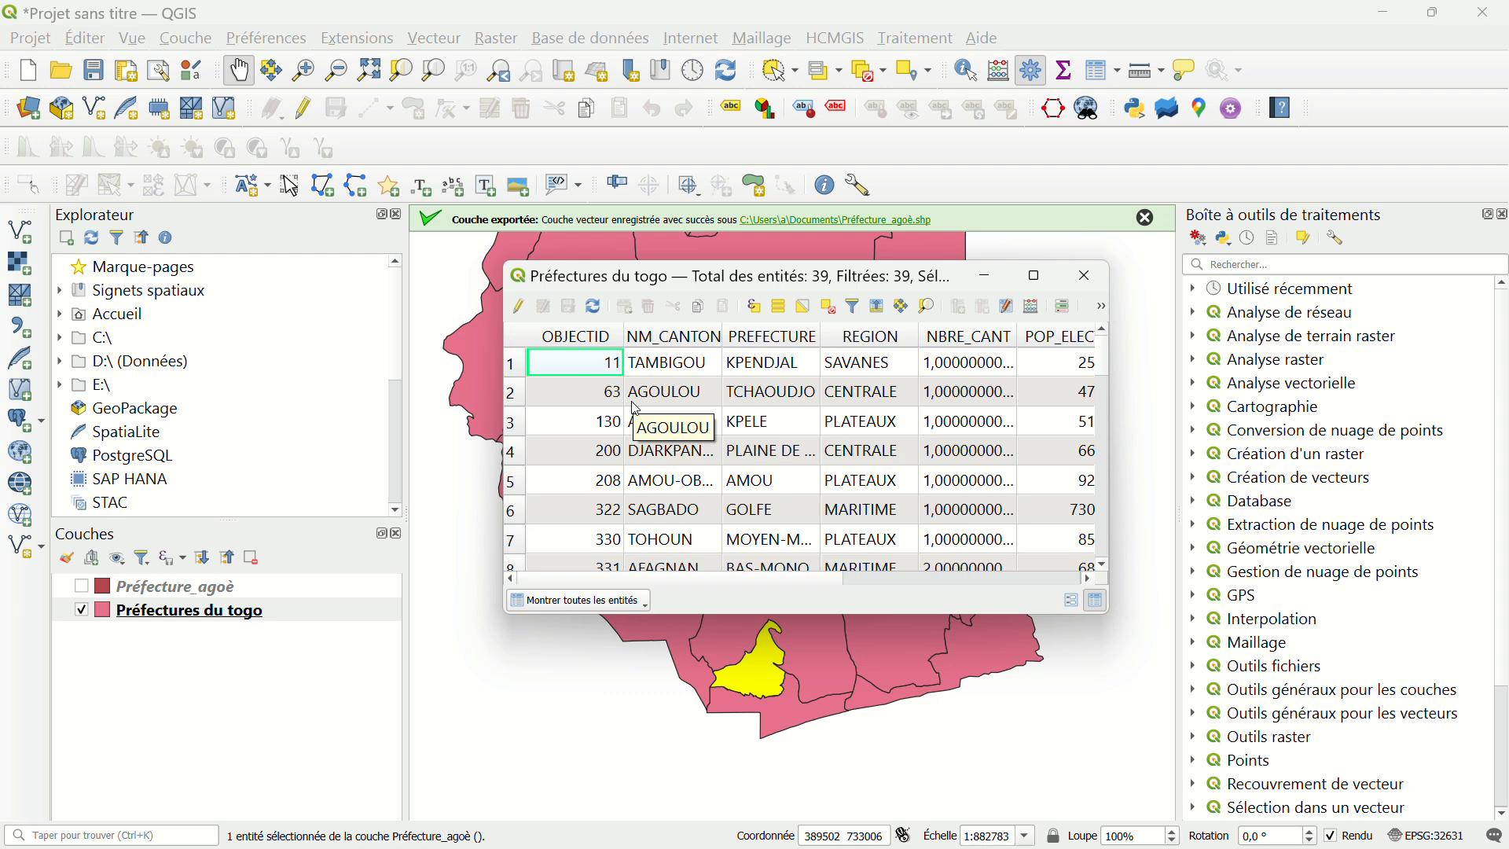
# Step: Add the MARITIME region records ZIO, BAS-MONO, YOTO, VO and GOLFE to the AGOE NYIVE selection
pyautogui.scroll(-10, 831, 397)
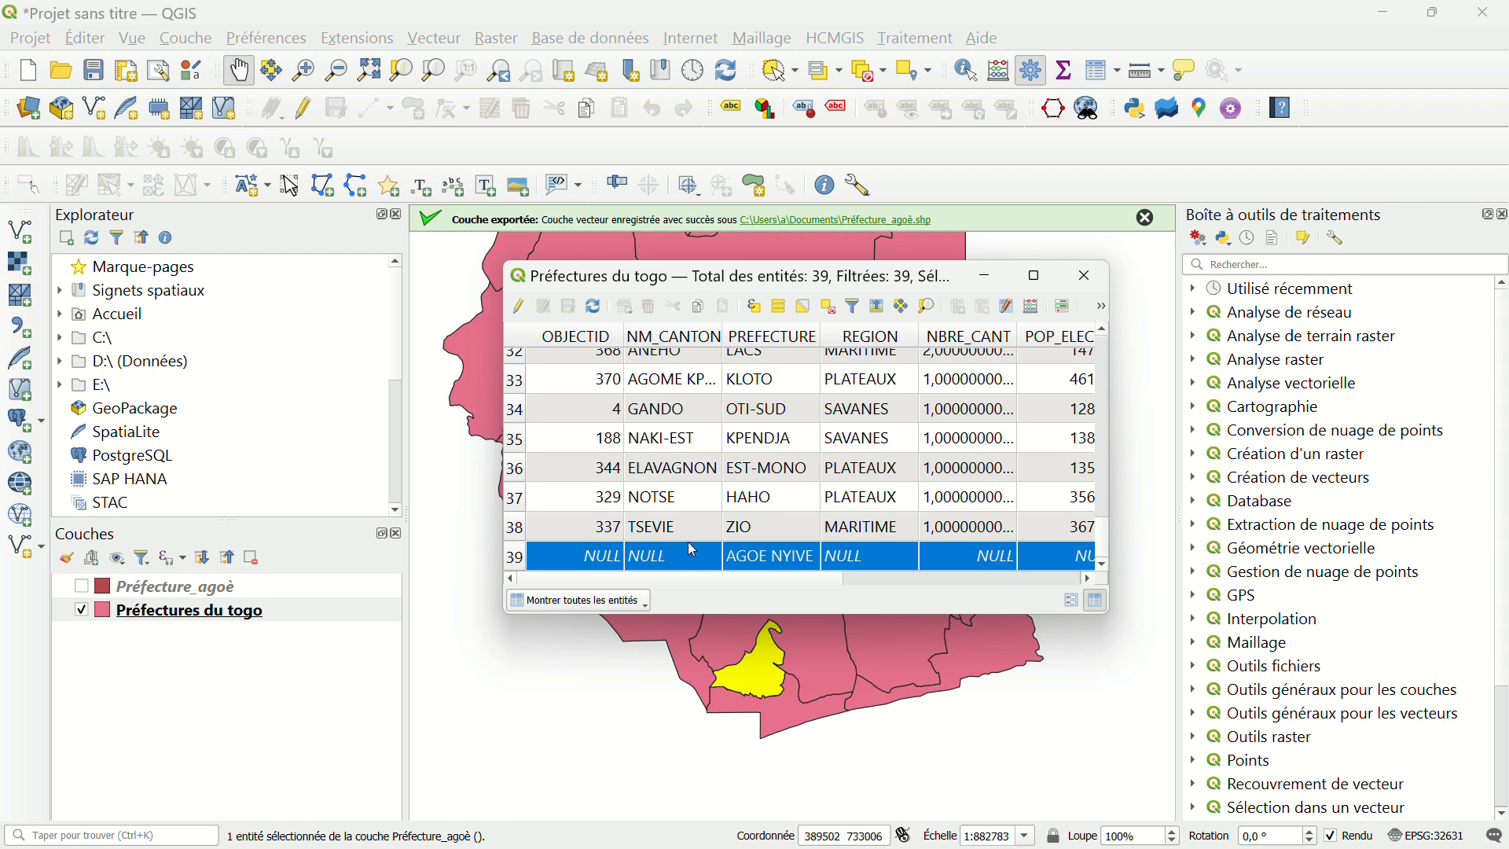
pyautogui.keyDown('ctrl'); pyautogui.click(542, 528); pyautogui.keyUp('ctrl')
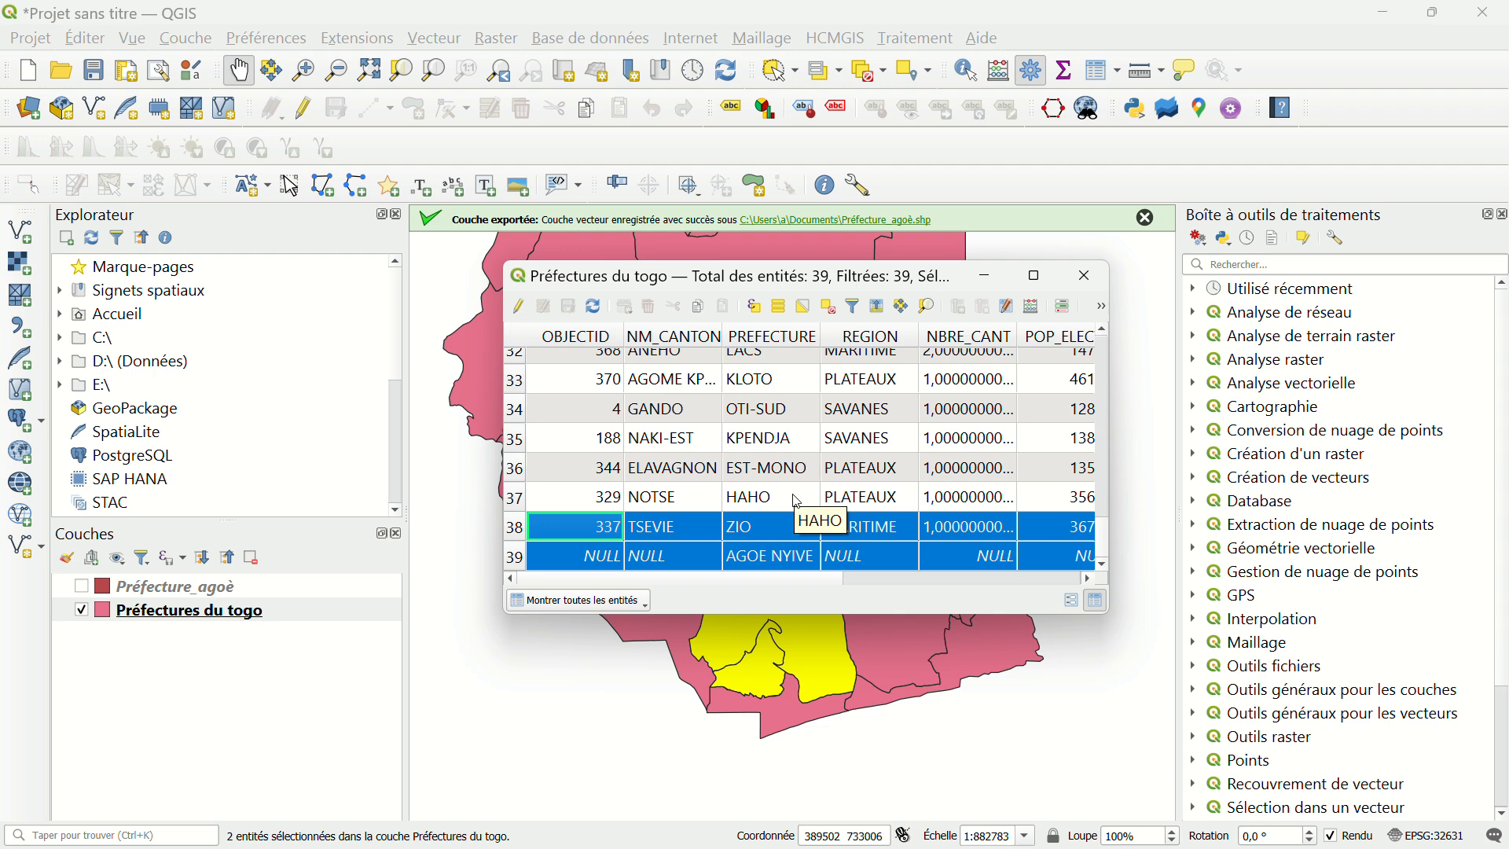
pyautogui.scroll(1, 798, 501)
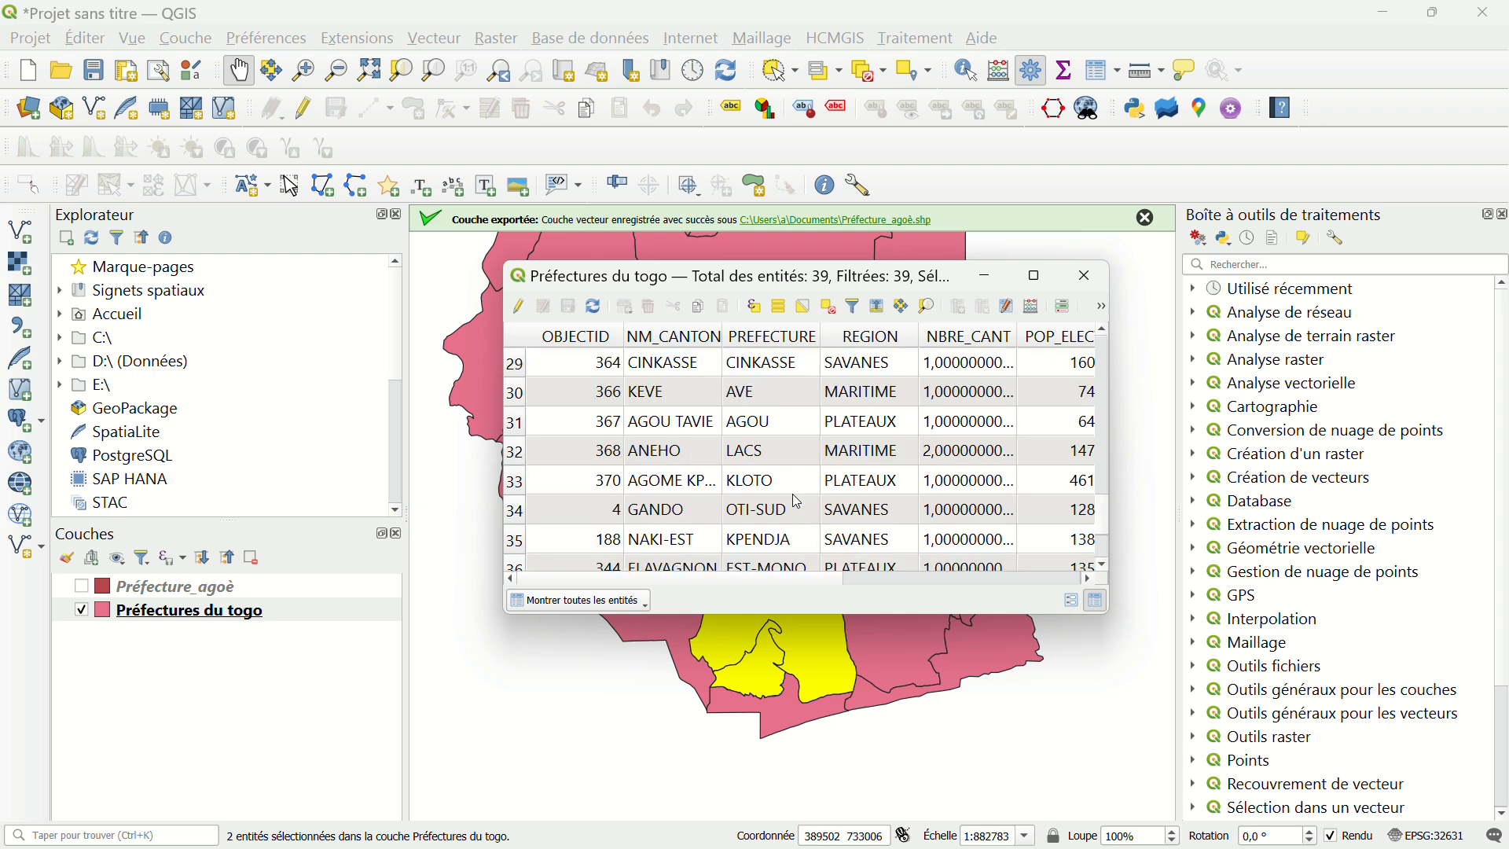
pyautogui.scroll(-1, 794, 496)
pyautogui.scroll(9, 797, 501)
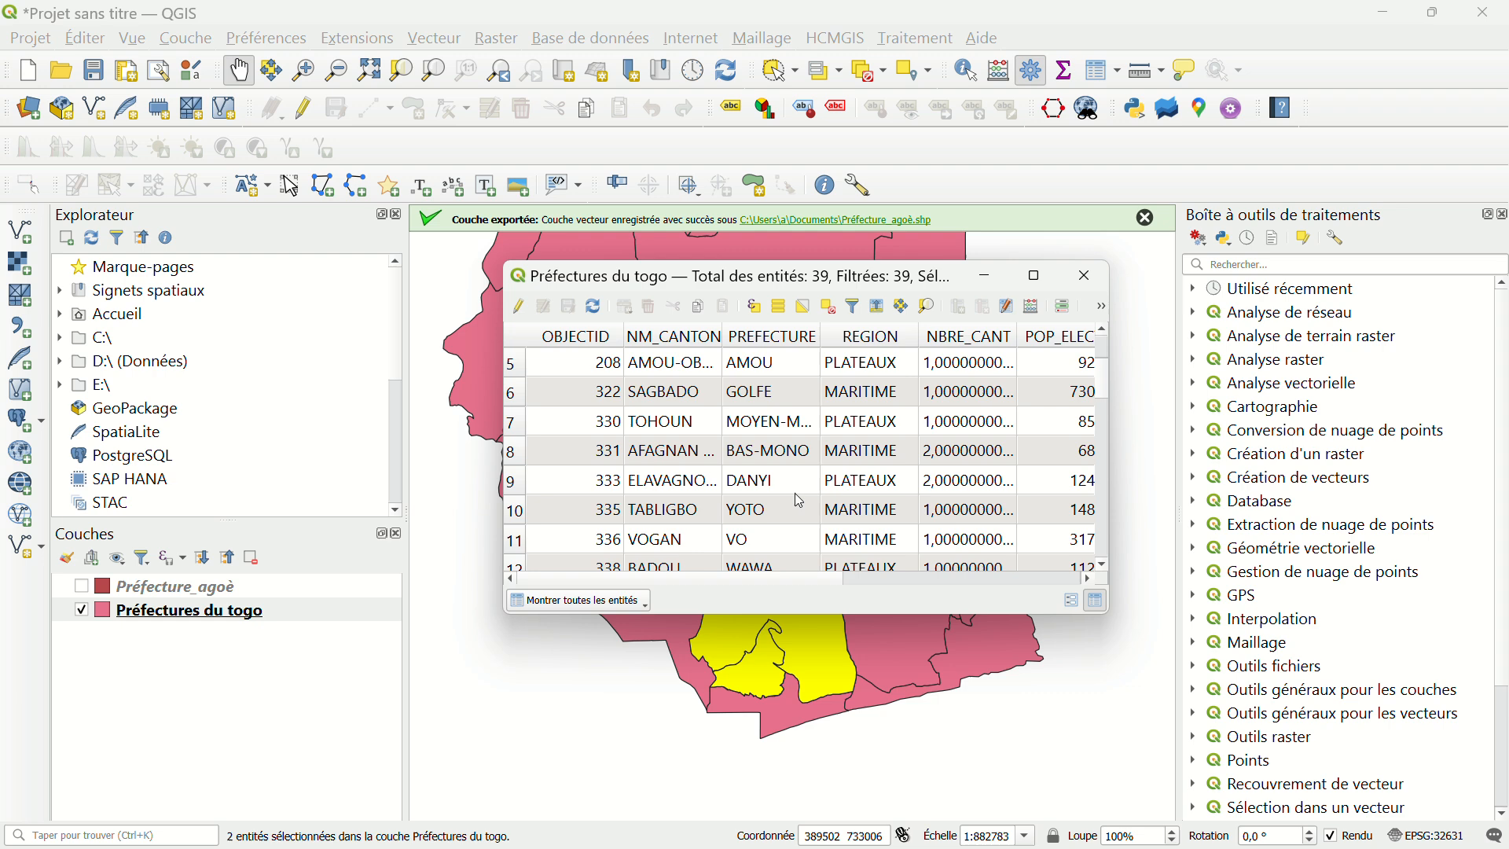
pyautogui.keyDown('ctrl'); pyautogui.click(515, 452); pyautogui.keyUp('ctrl')
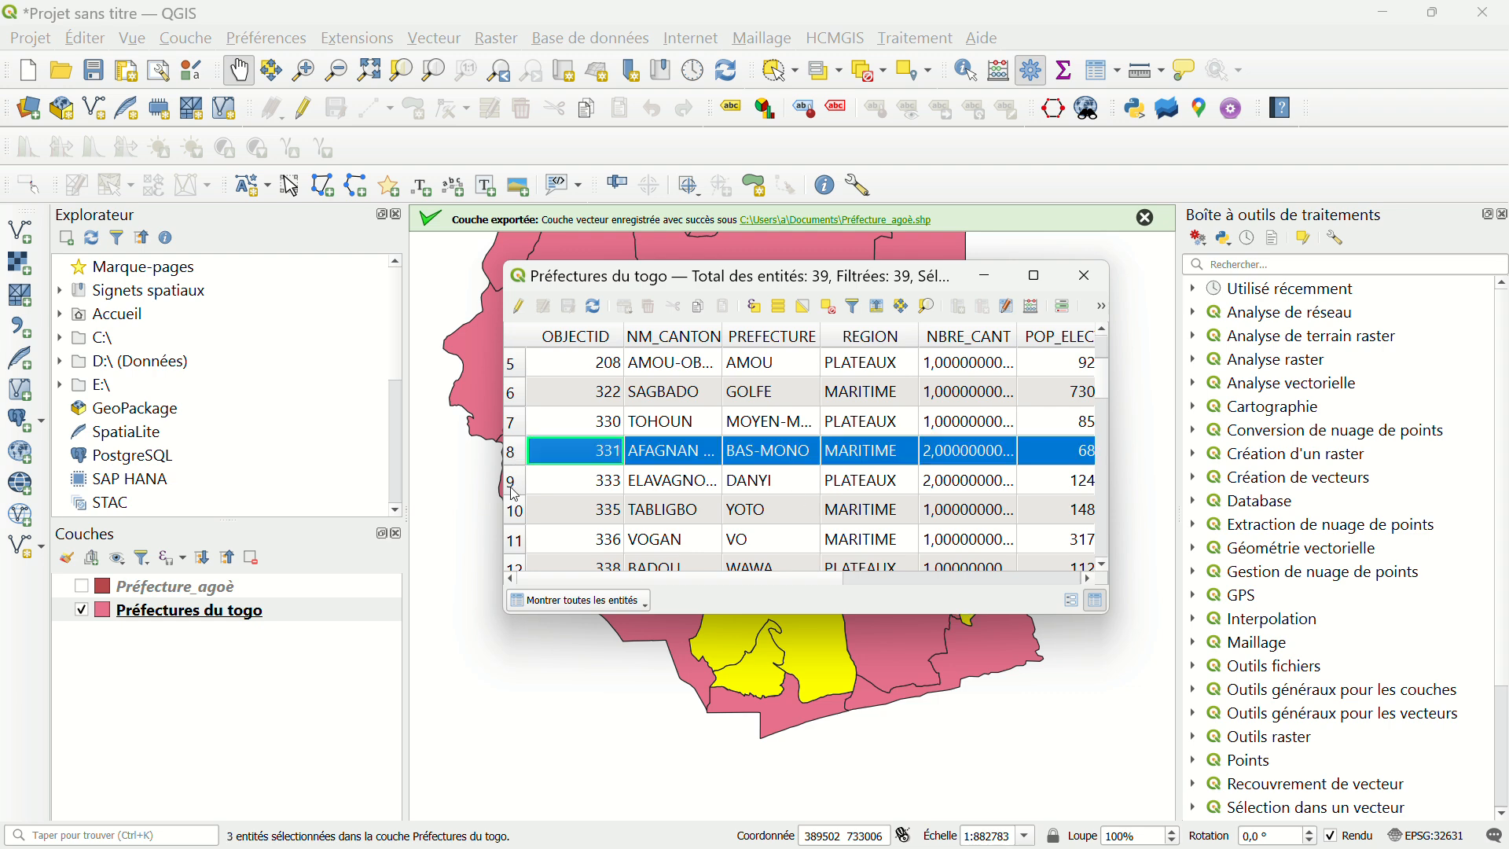
pyautogui.keyDown('ctrl'); pyautogui.click(516, 511); pyautogui.keyUp('ctrl')
pyautogui.keyDown('ctrl'); pyautogui.click(516, 541); pyautogui.keyUp('ctrl')
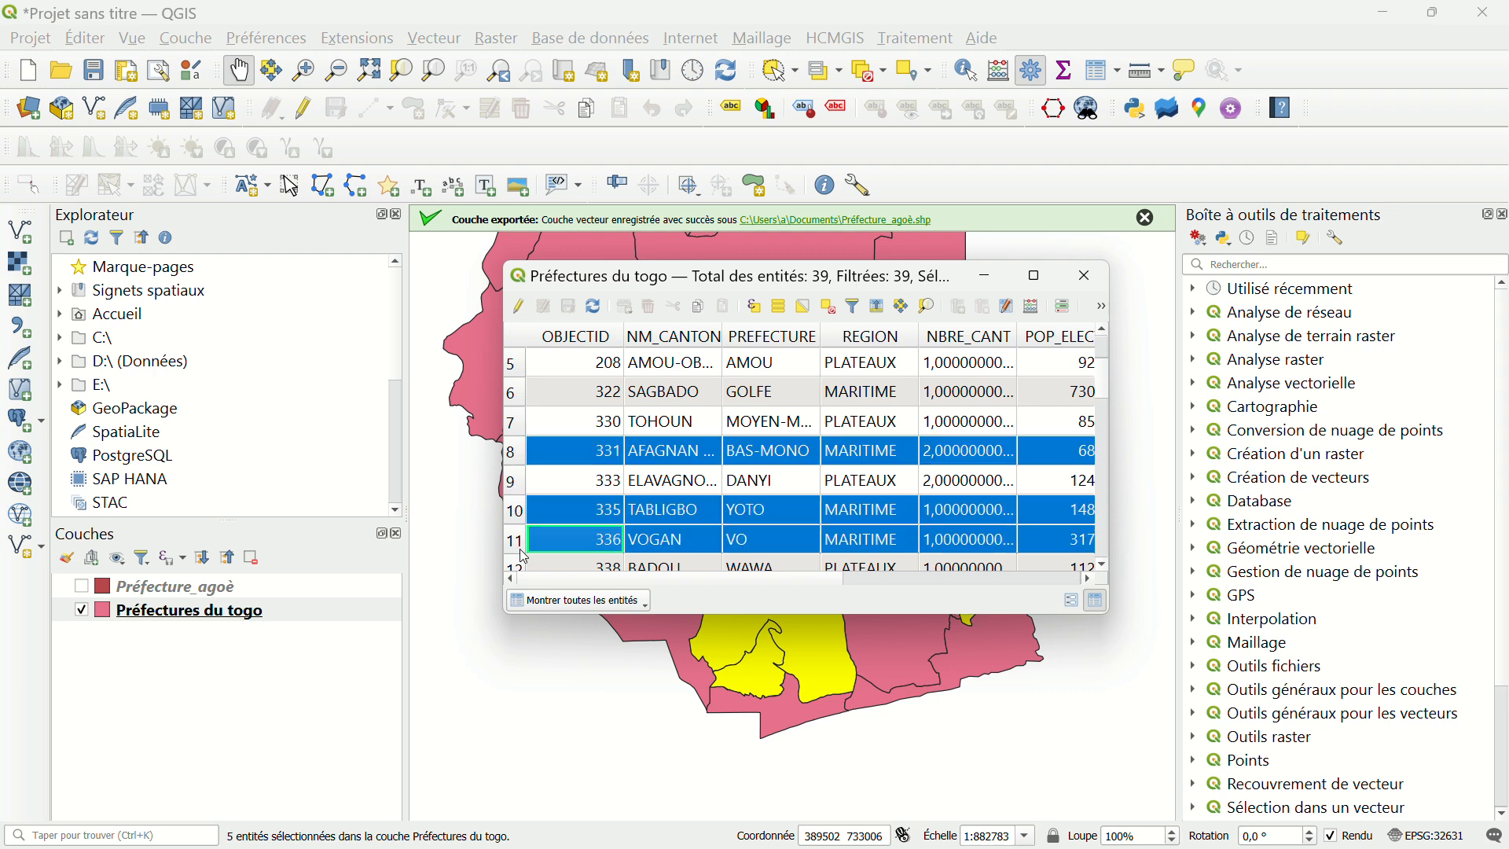
pyautogui.keyDown('ctrl'); pyautogui.click(508, 395); pyautogui.keyUp('ctrl')
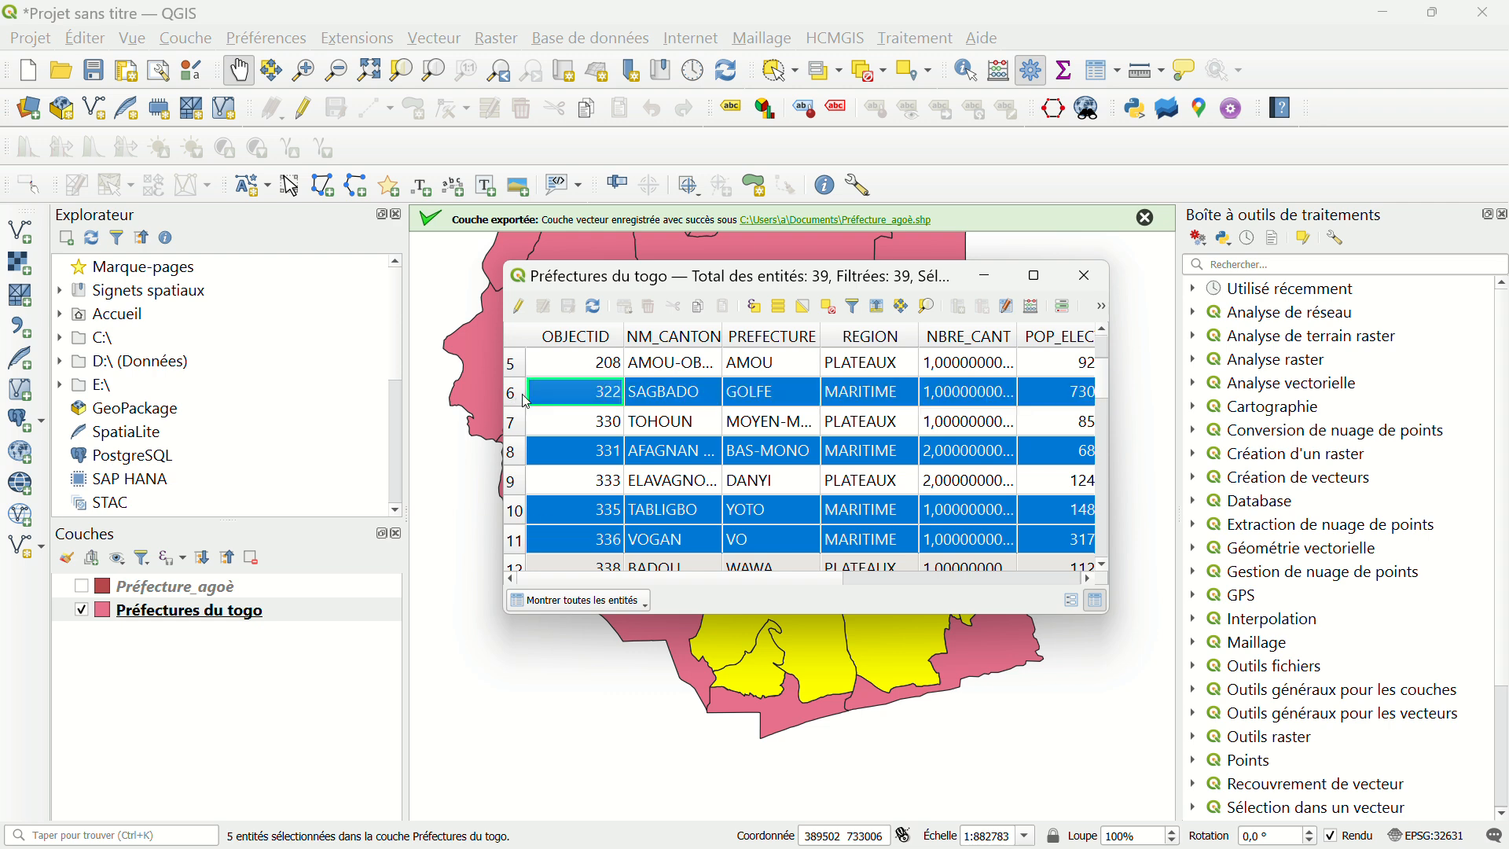
# Step: Look through the table for remaining MARITIME region records and add LACS and AVE to the selection
pyautogui.scroll(2, 547, 395)
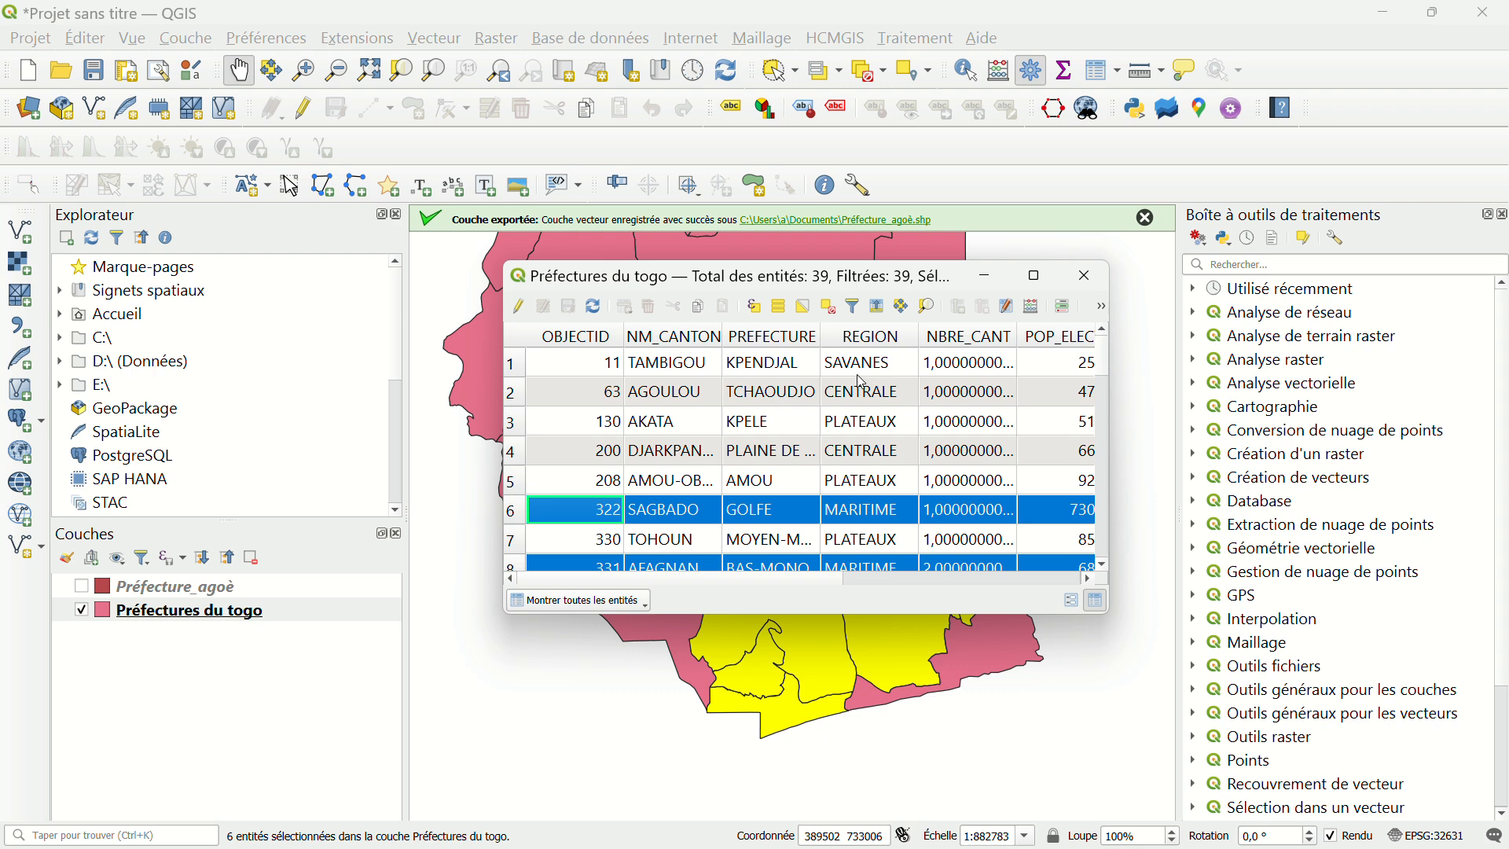
pyautogui.scroll(-1, 862, 382)
pyautogui.scroll(-1, 862, 387)
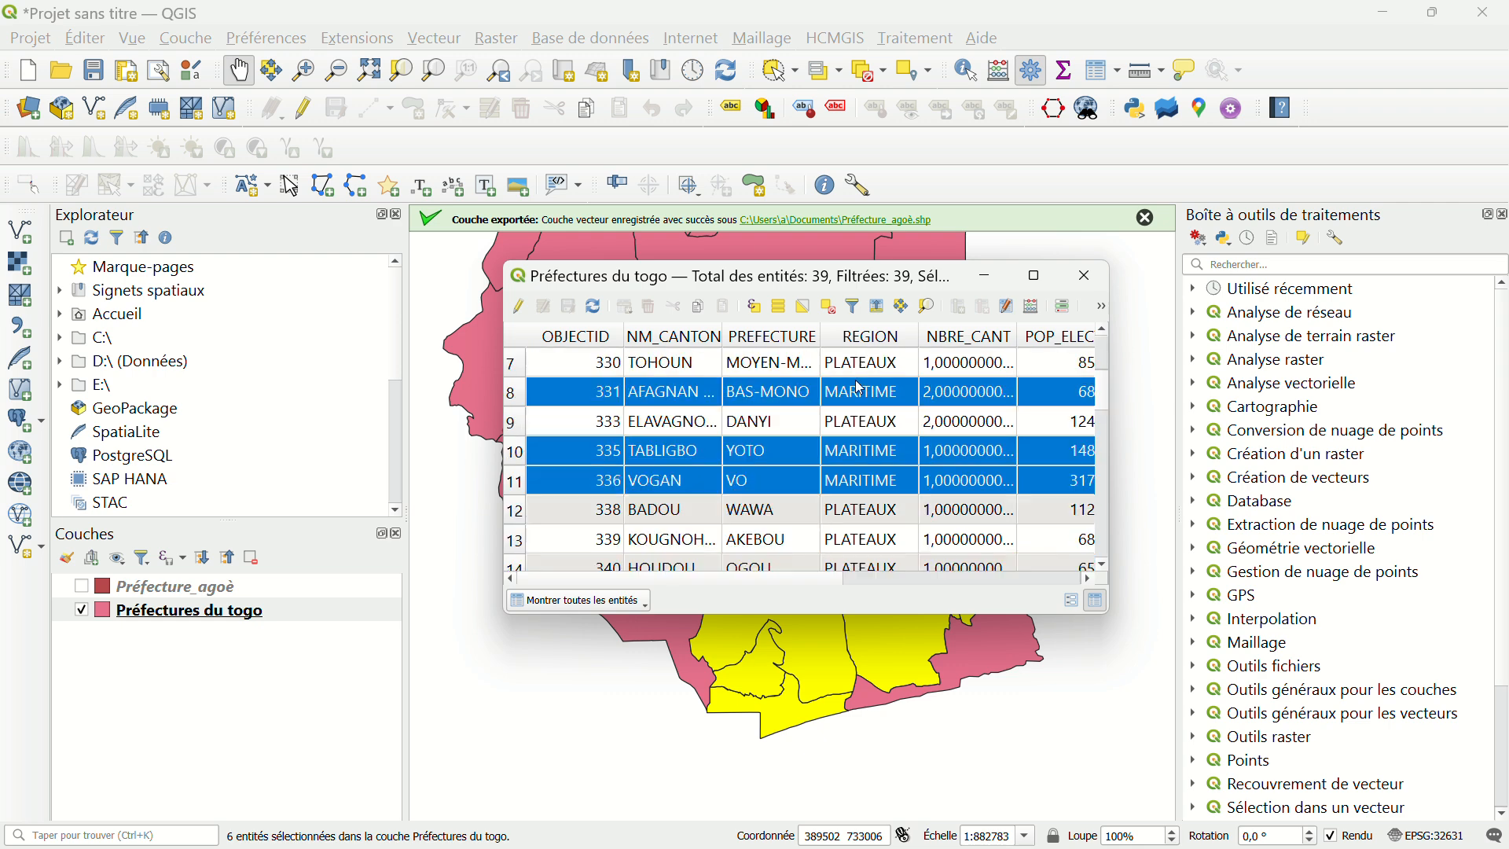
pyautogui.scroll(-1, 862, 388)
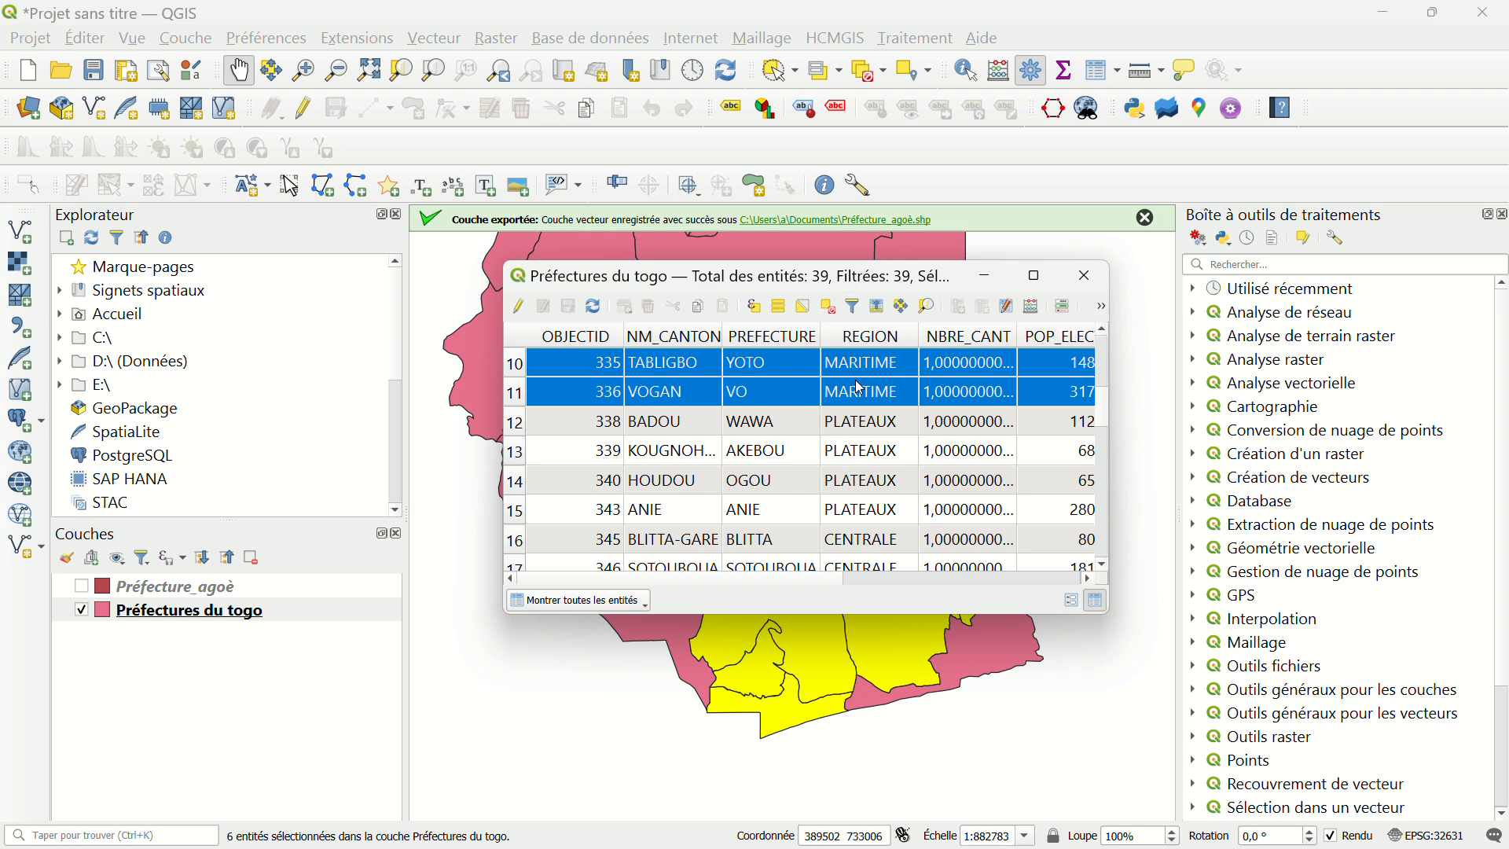
pyautogui.scroll(-1, 862, 387)
pyautogui.scroll(-1, 862, 387)
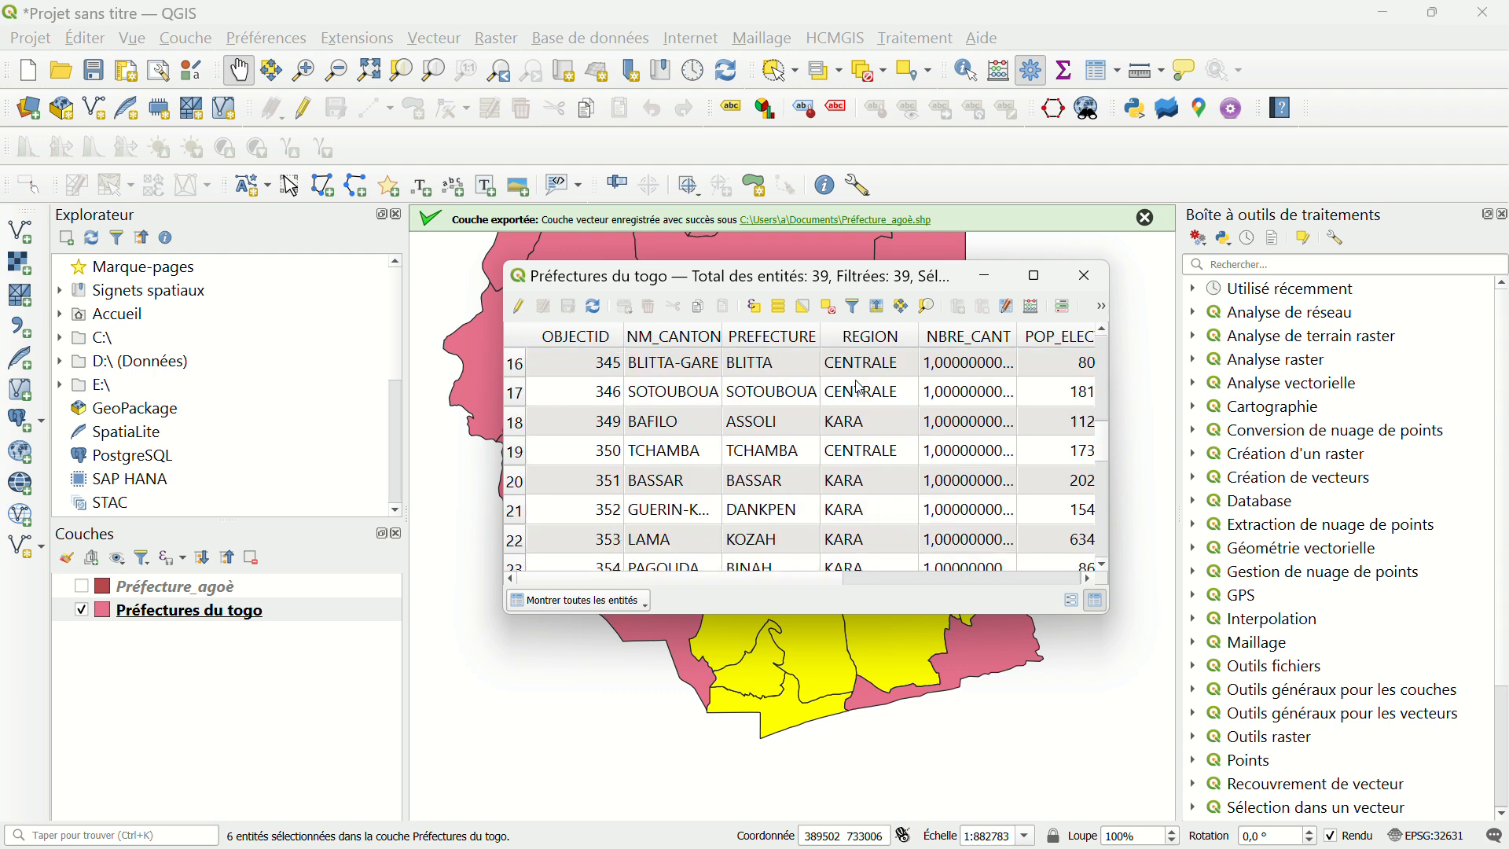
pyautogui.scroll(-5, 862, 387)
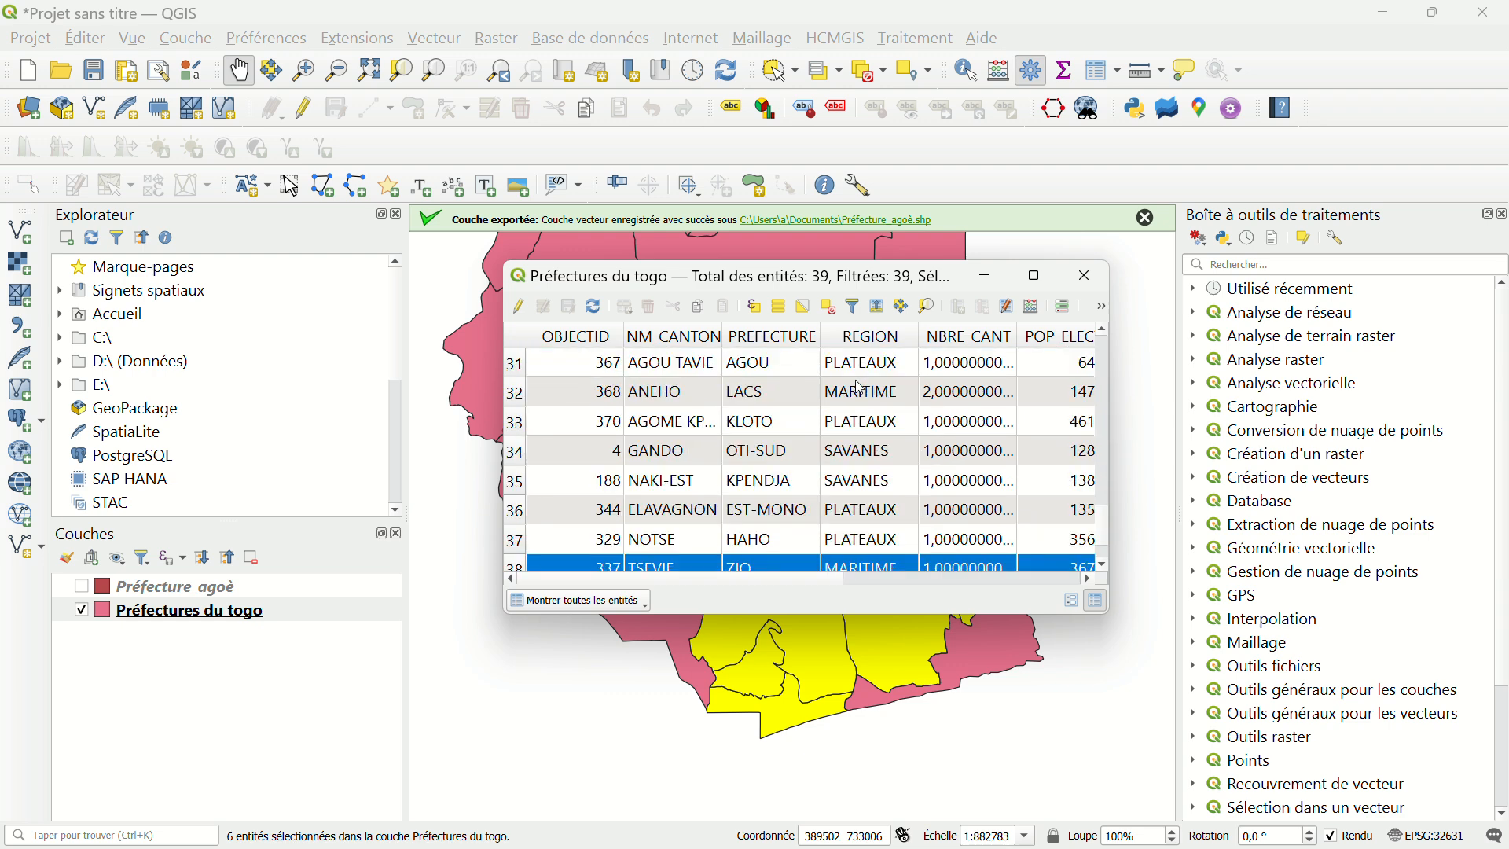
pyautogui.keyDown('ctrl'); pyautogui.click(524, 403); pyautogui.keyUp('ctrl')
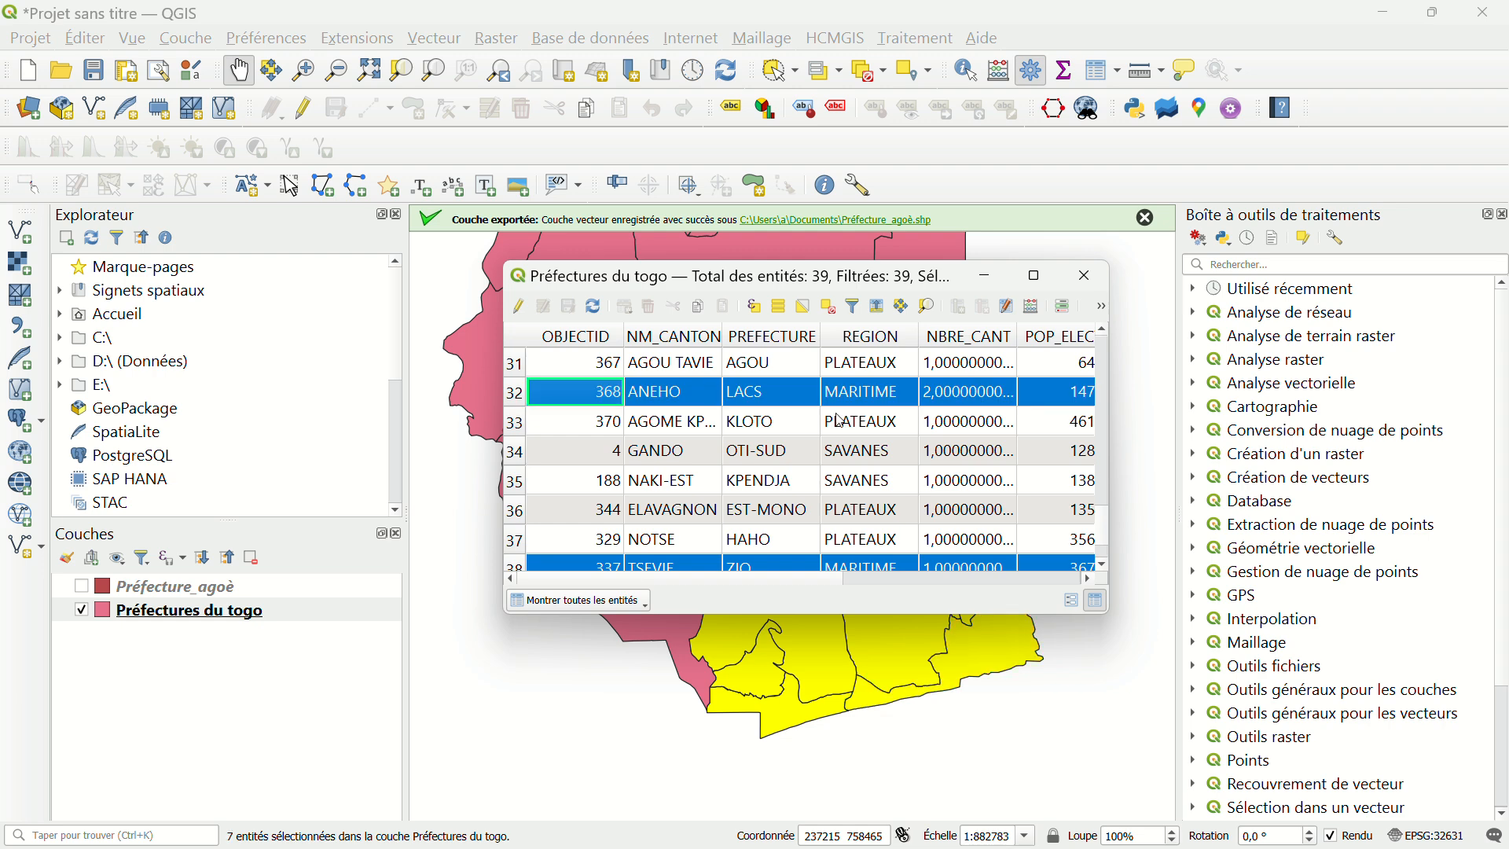
pyautogui.scroll(1, 841, 421)
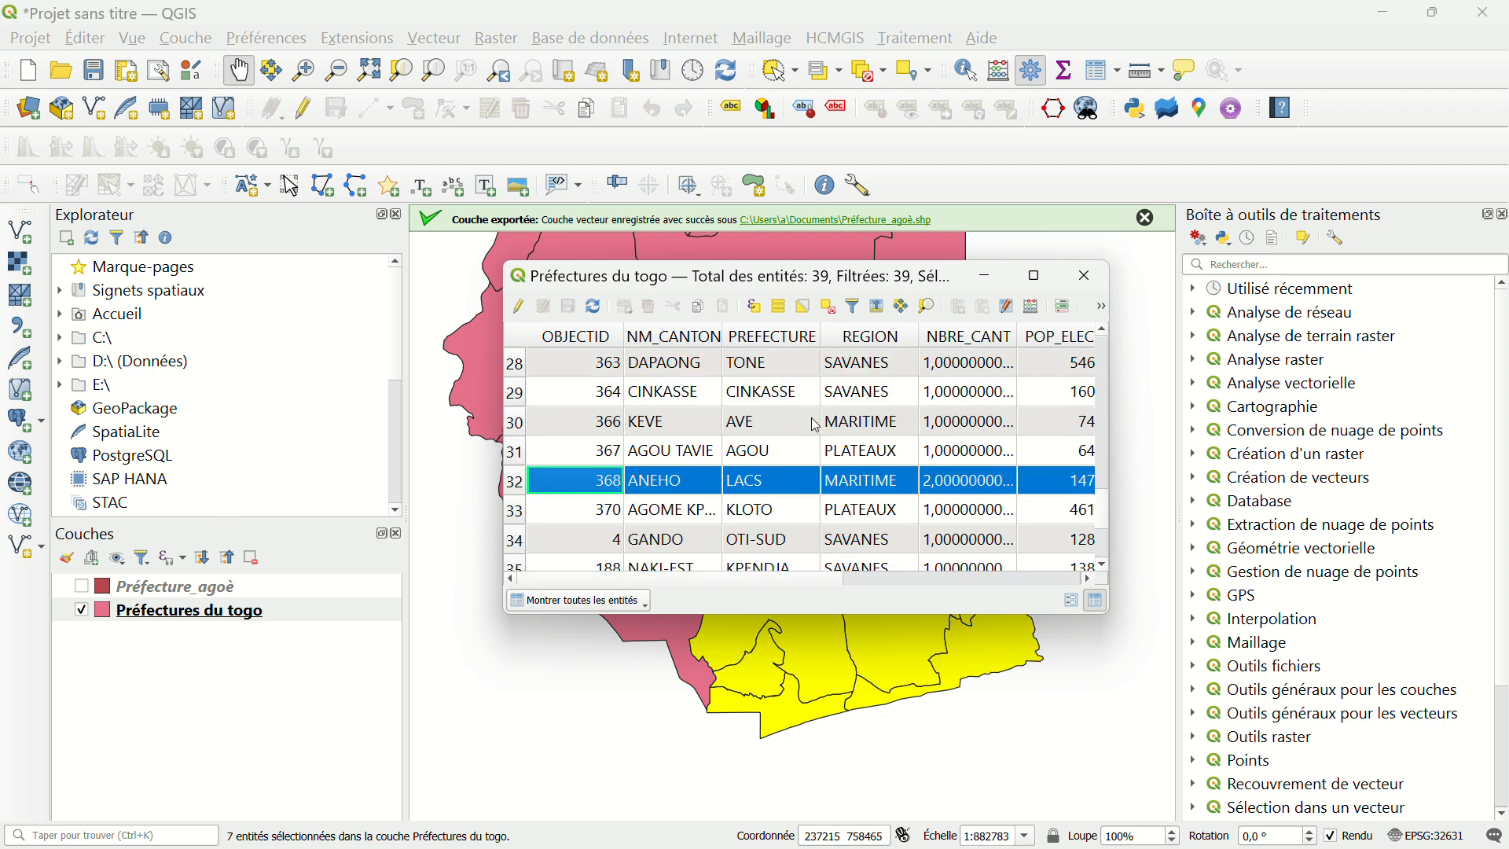
pyautogui.keyDown('ctrl'); pyautogui.click(801, 421); pyautogui.keyUp('ctrl')
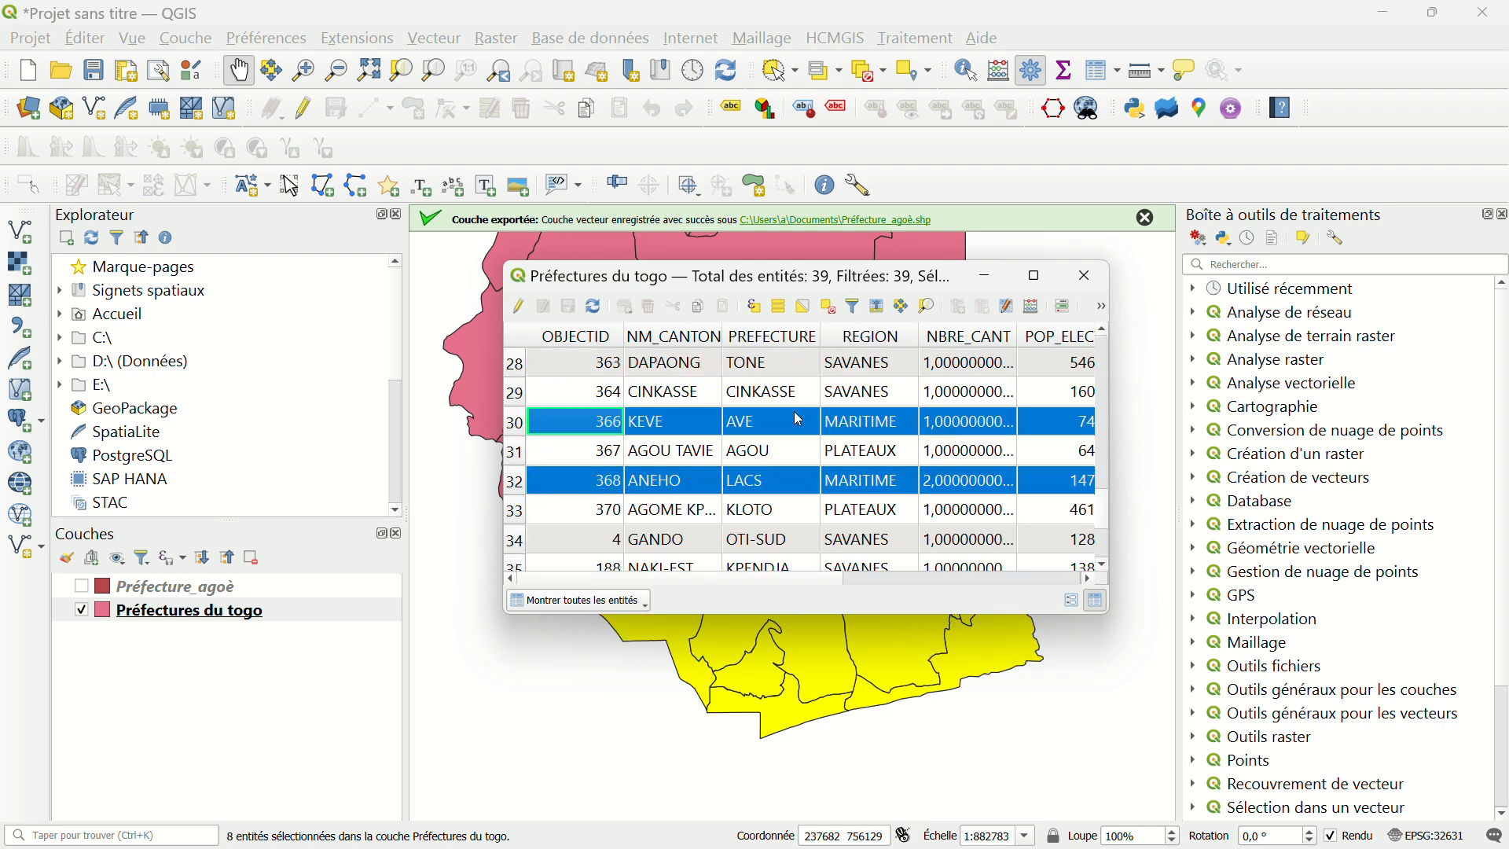
pyautogui.scroll(-1, 799, 419)
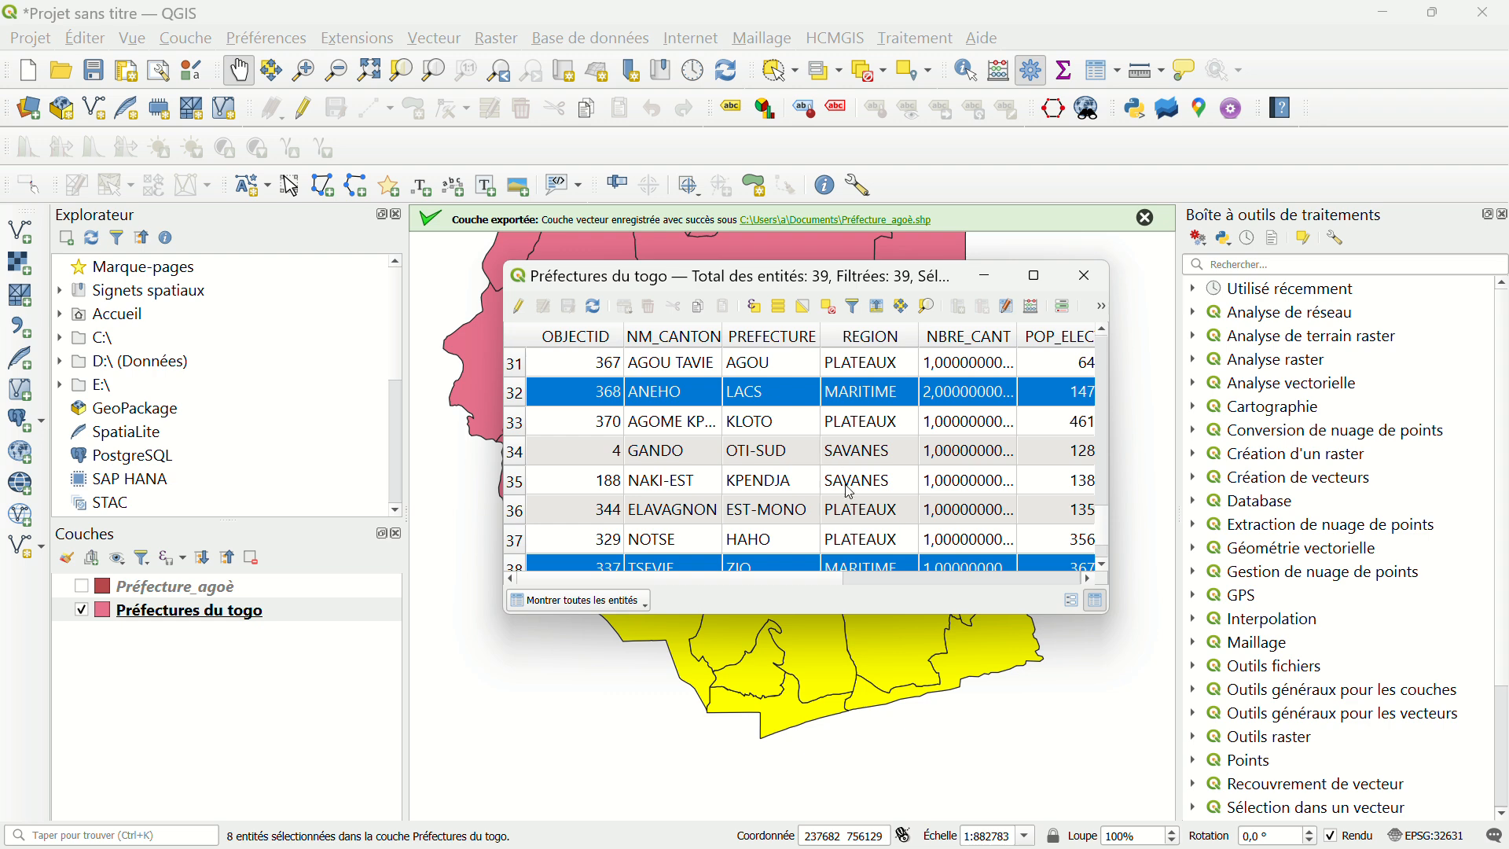
# Step: Check the last table rows, uncover the map to view the selected prefectures, and close the attribute table
pyautogui.scroll(-1, 856, 476)
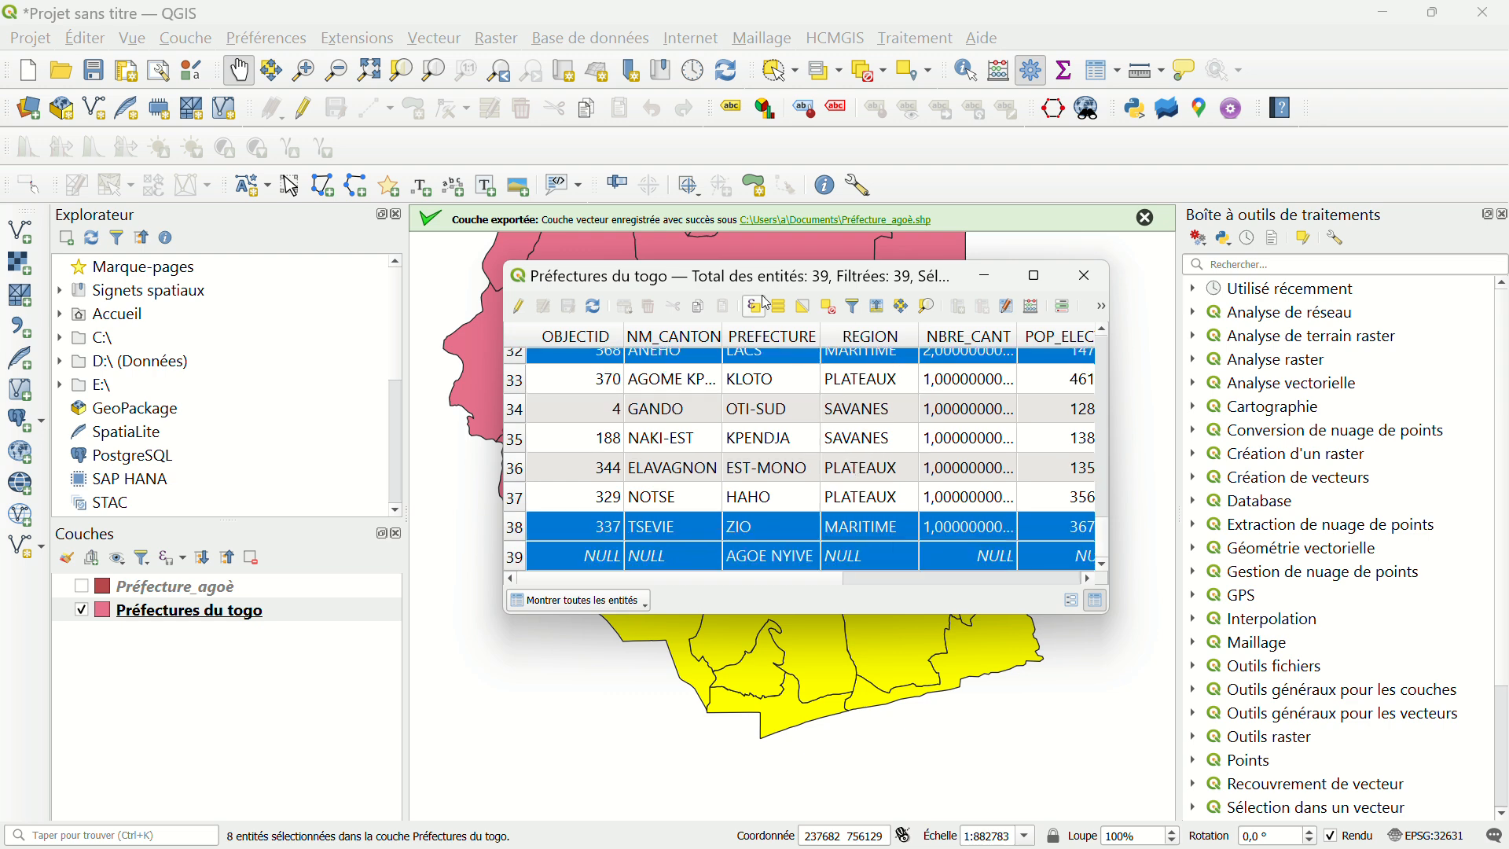
pyautogui.moveTo(737, 292); pyautogui.dragTo(1061, 114)
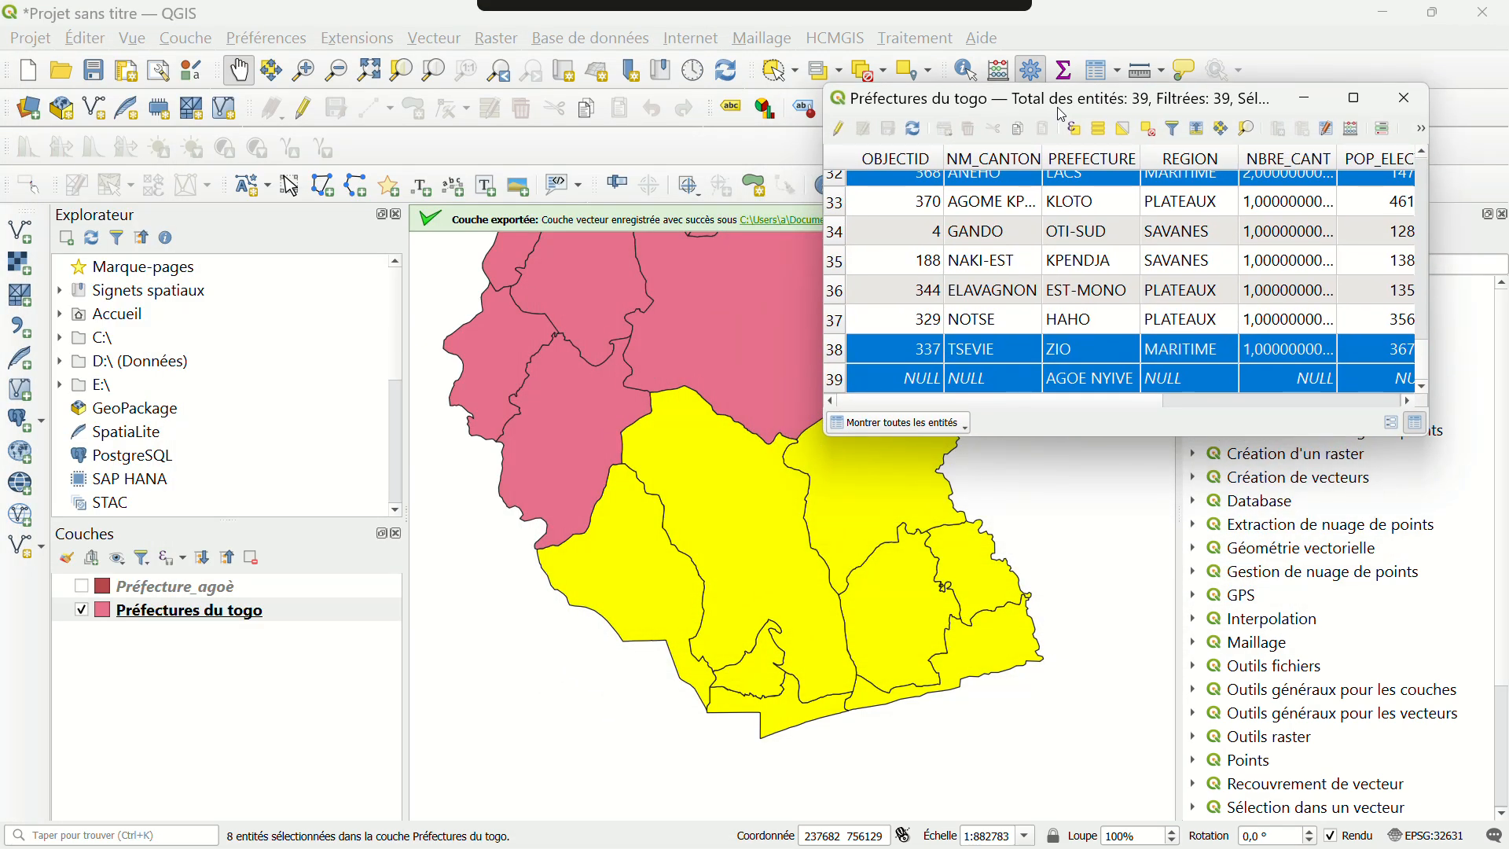
pyautogui.moveTo(1062, 113); pyautogui.dragTo(1089, 129)
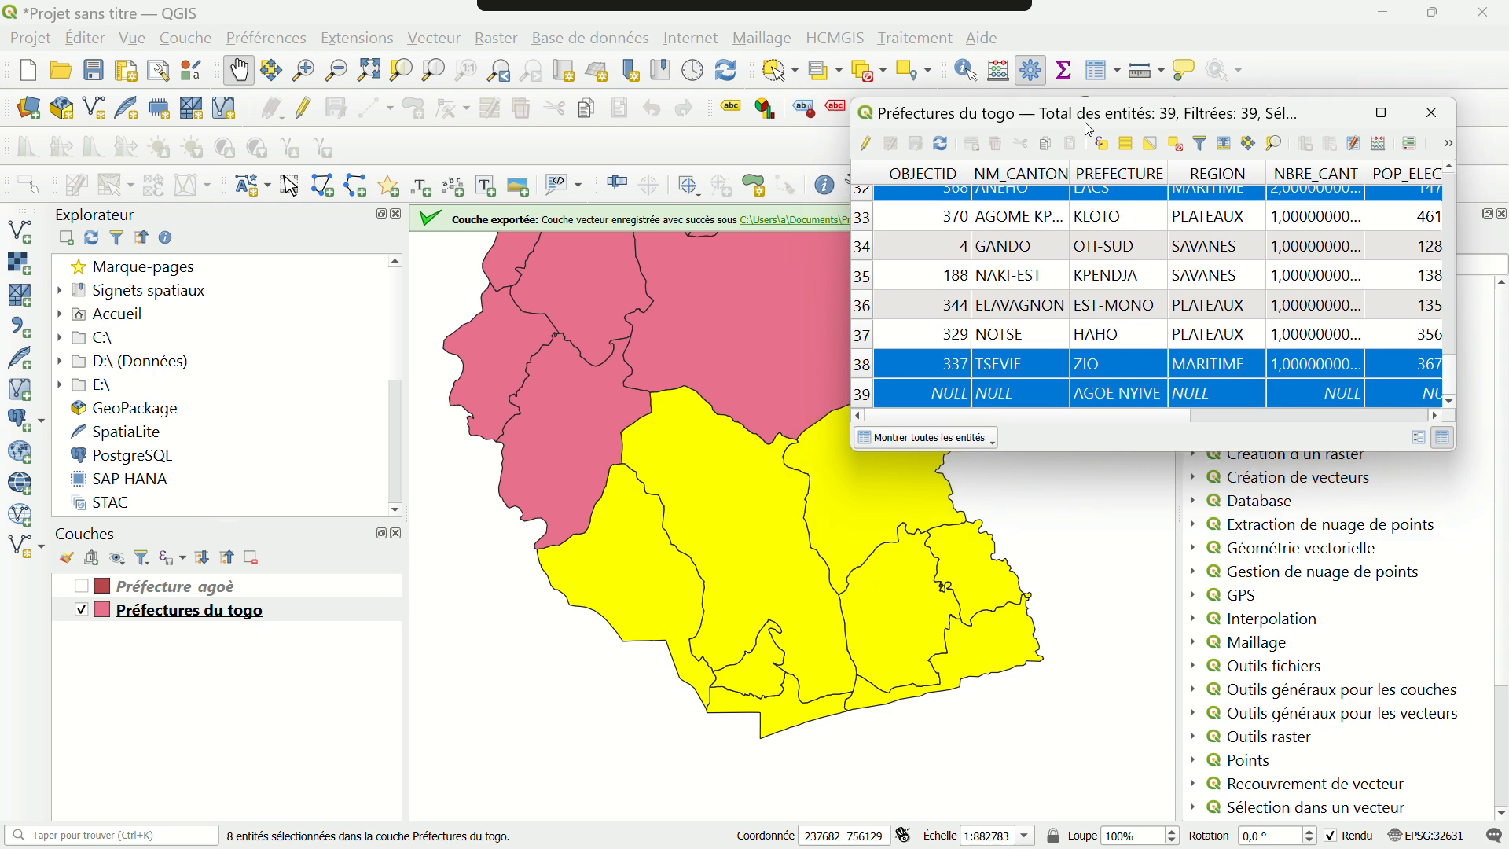
pyautogui.moveTo(1085, 123); pyautogui.dragTo(970, 204)
pyautogui.click(1216, 196)
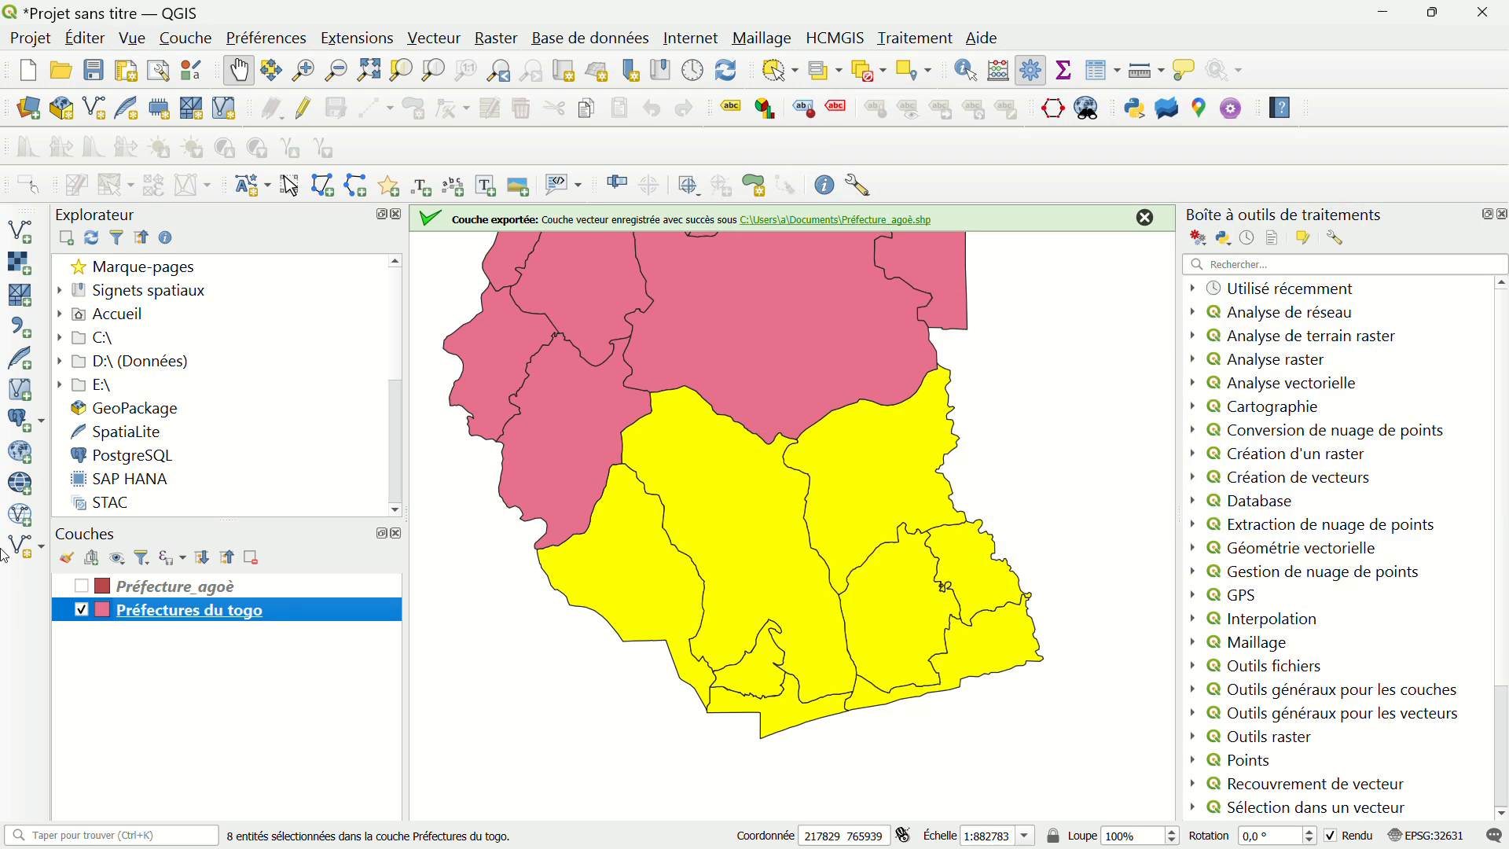
# Step: Set up an export of only the selected entities of Préfectures du togo with the file name préfectures_région_maritime
pyautogui.rightClick(174, 609)
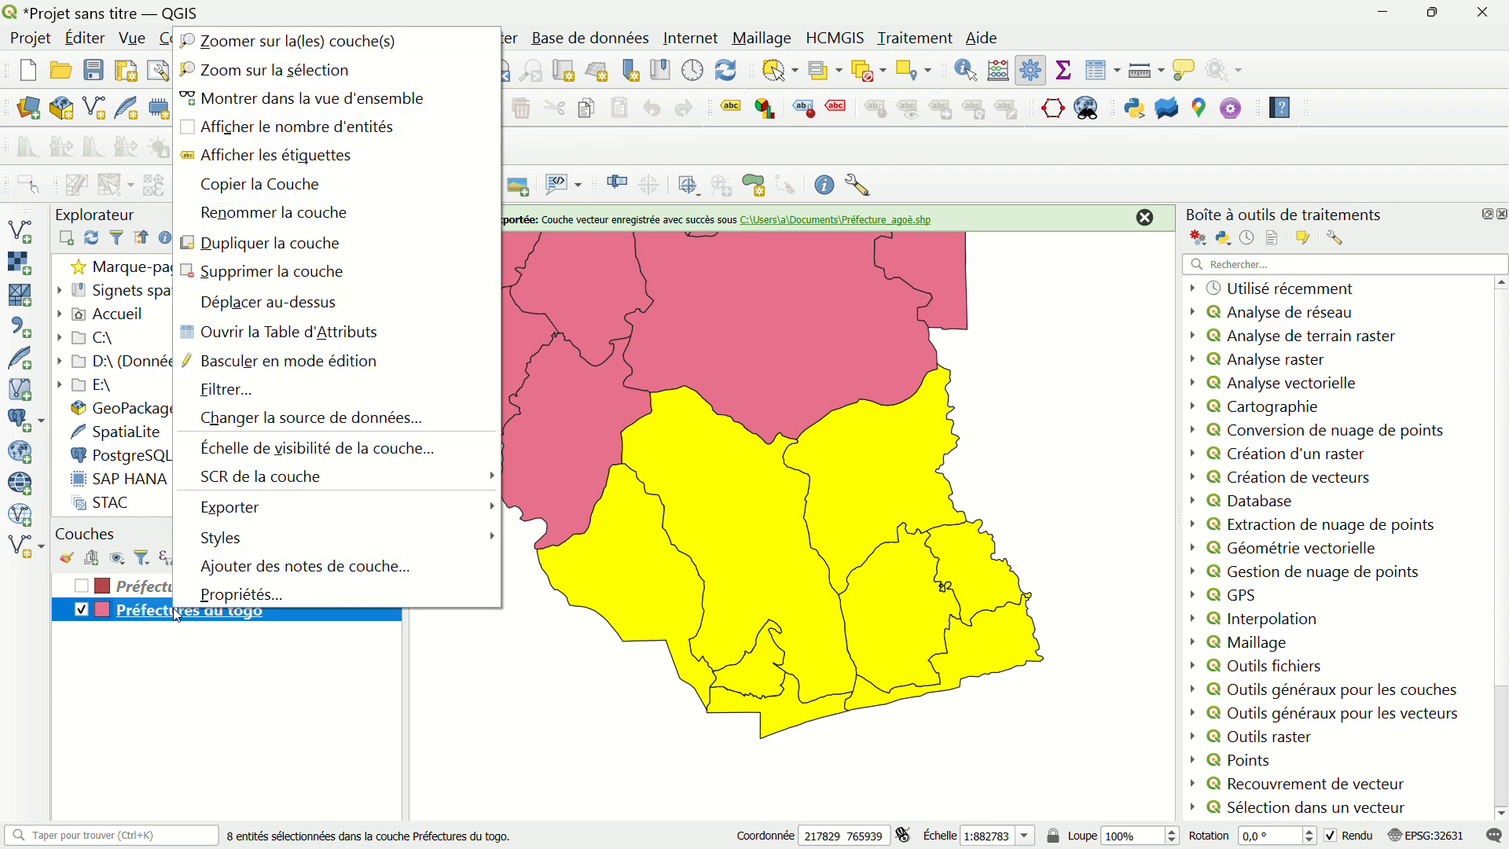
pyautogui.moveTo(272, 527)
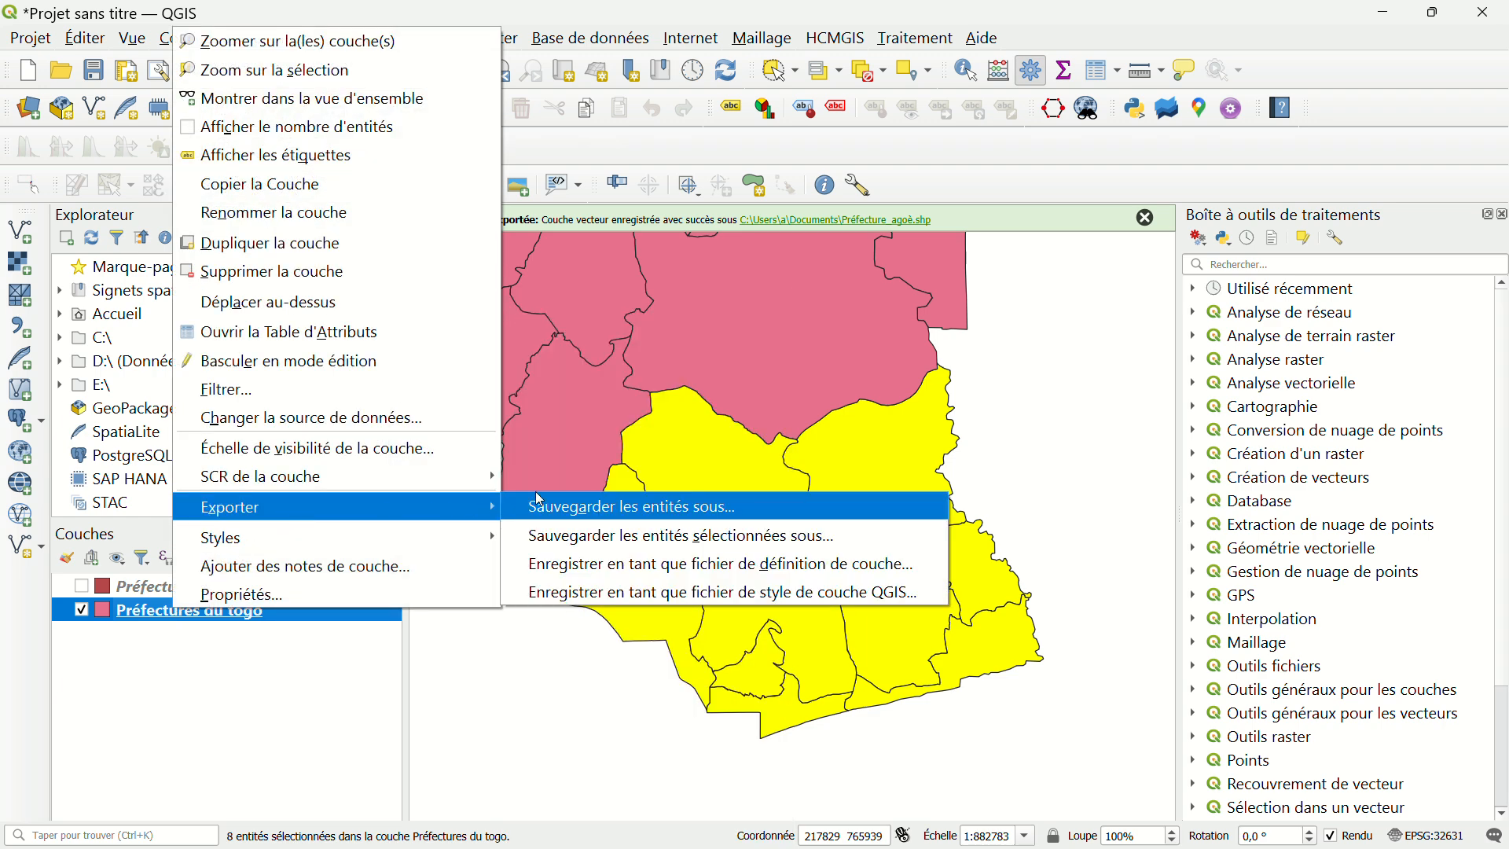
pyautogui.click(593, 539)
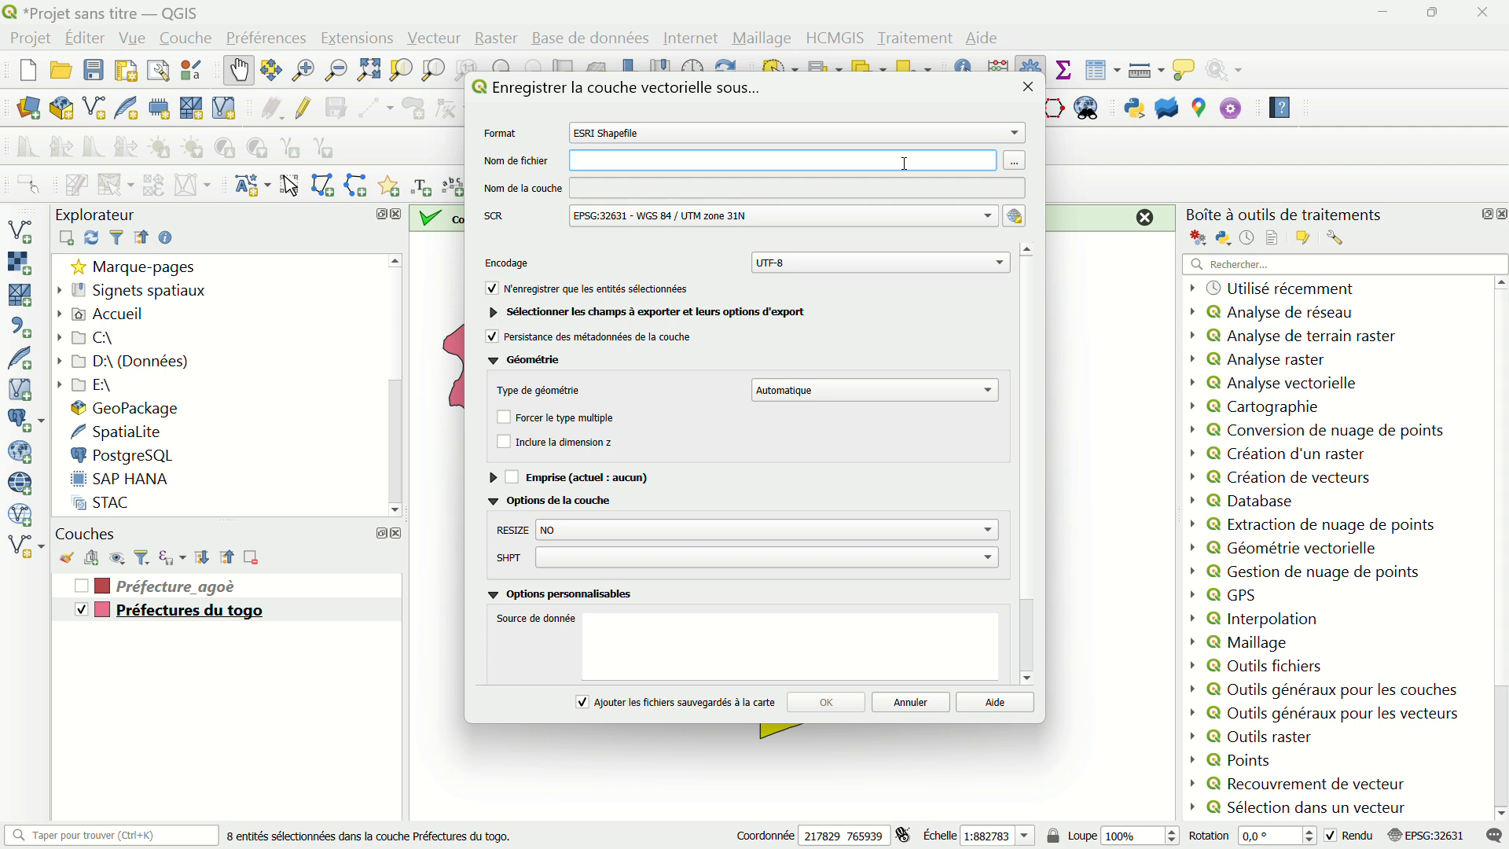
pyautogui.write('p')
pyautogui.write('re')
pyautogui.press('BackSpace')
pyautogui.press('BackSpace')
pyautogui.write('réfecture')
pyautogui.write('_ré')
pyautogui.press('BackSpace')
pyautogui.press('BackSpace')
pyautogui.press('BackSpace')
pyautogui.write('s_région')
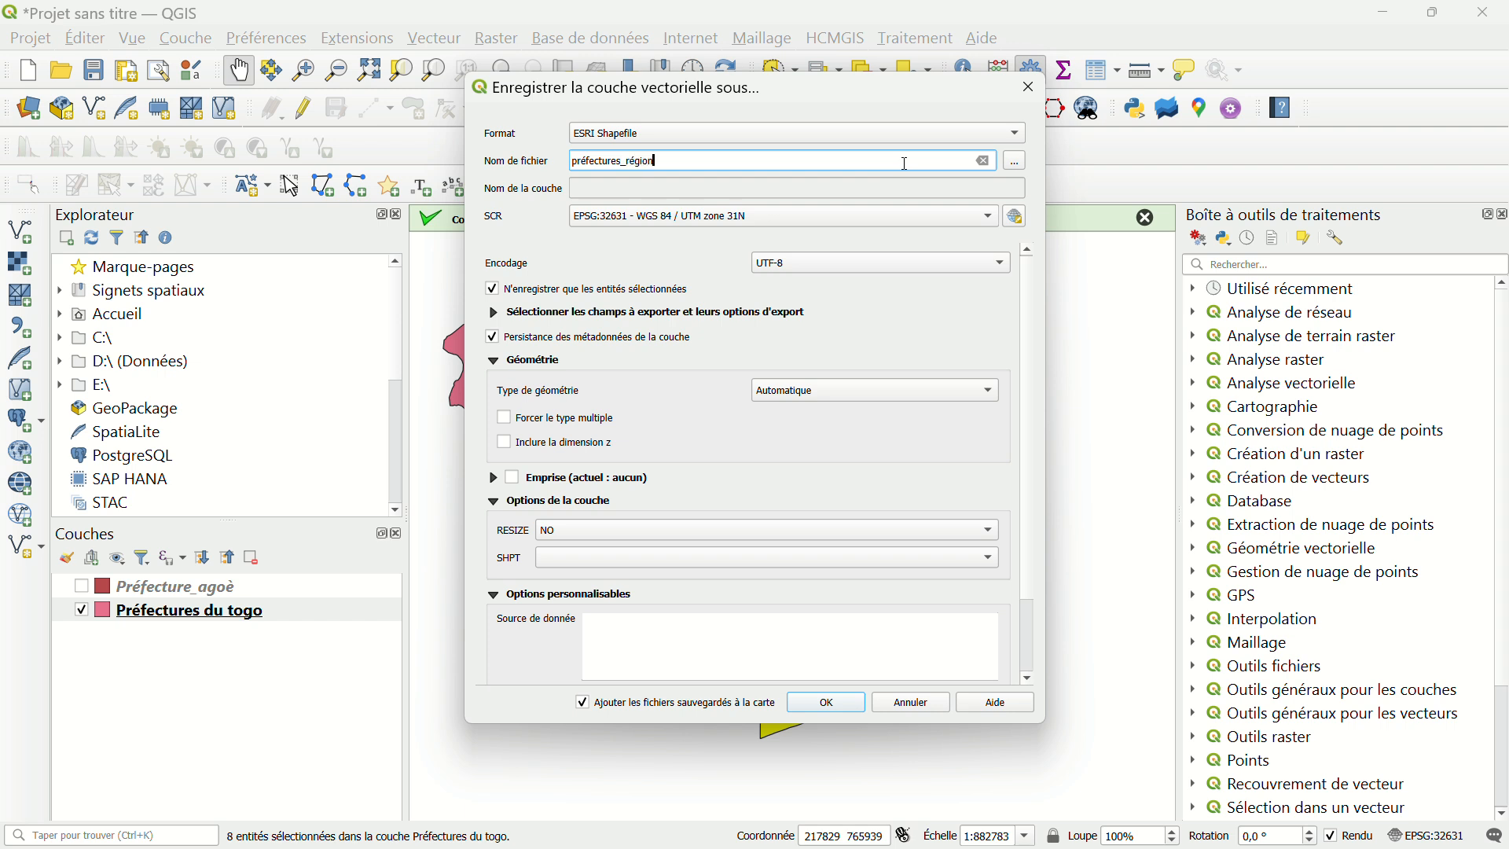
pyautogui.write('_maritime')
# Step: Save the shapefile in the Documents folder and run the export
pyautogui.click(1015, 160)
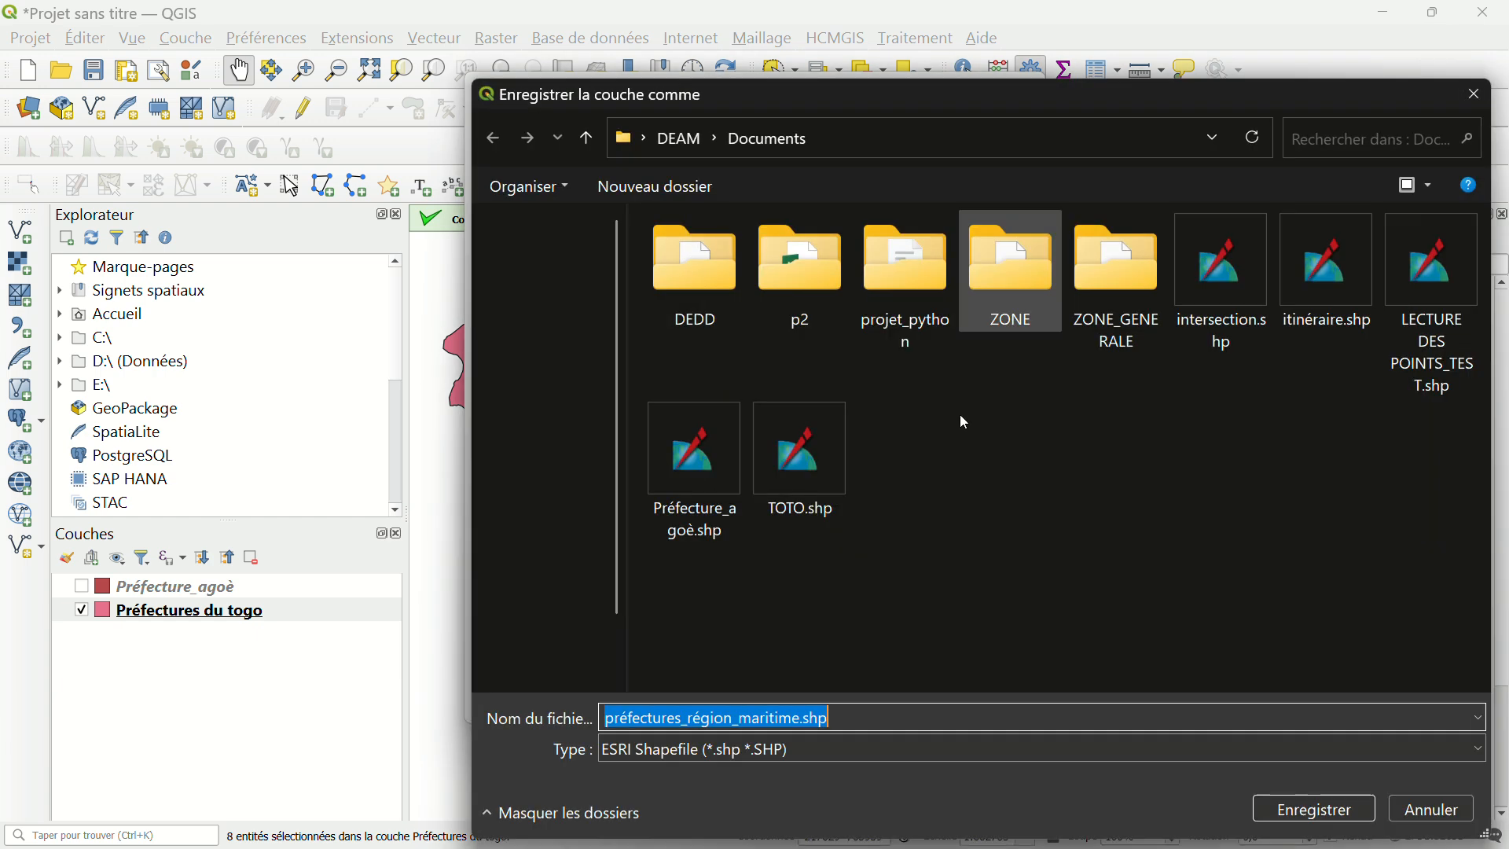
pyautogui.click(1308, 809)
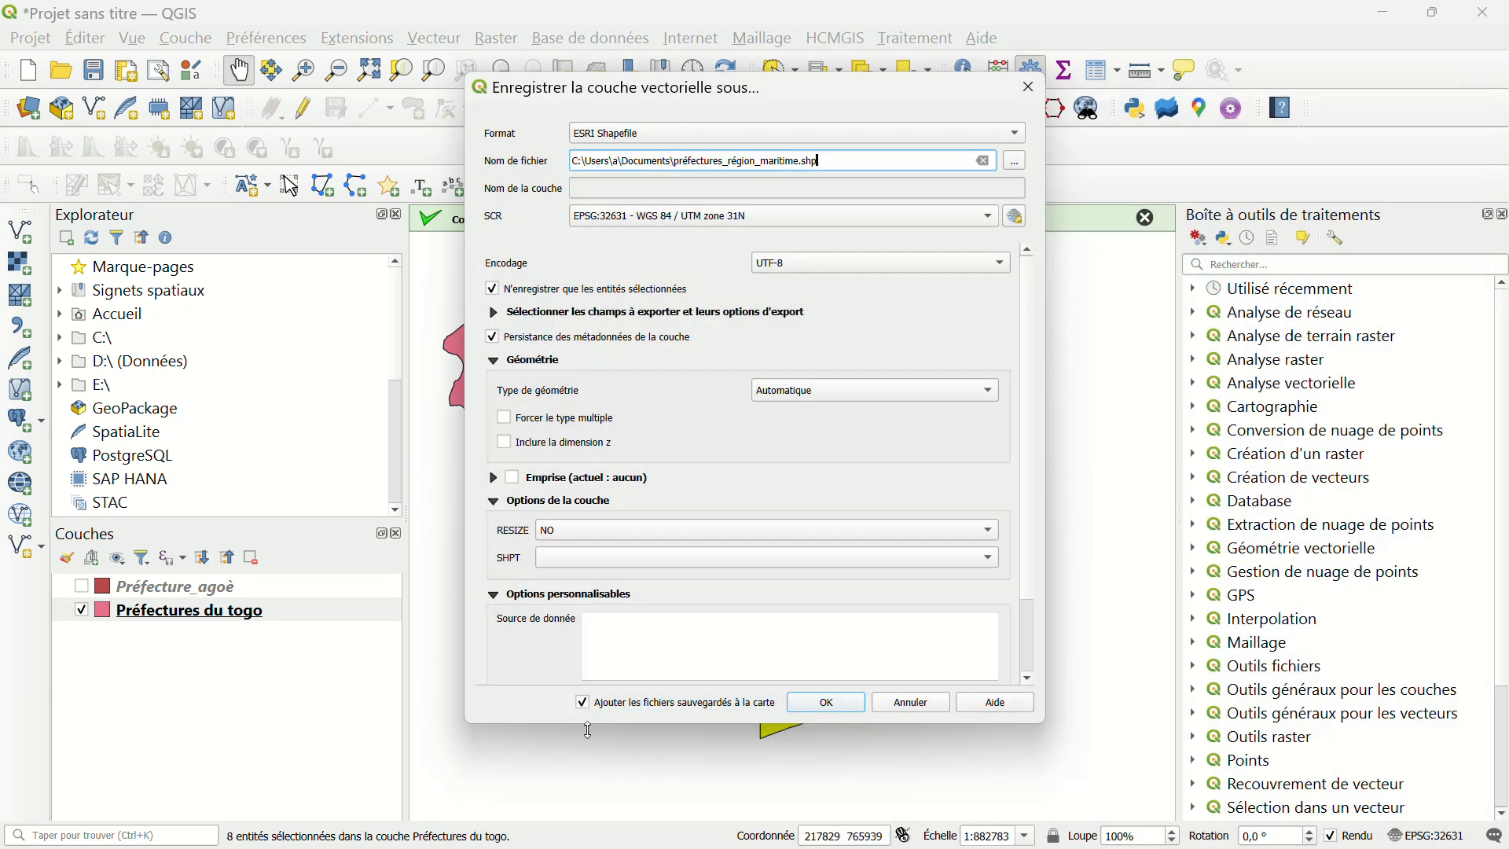
pyautogui.click(810, 707)
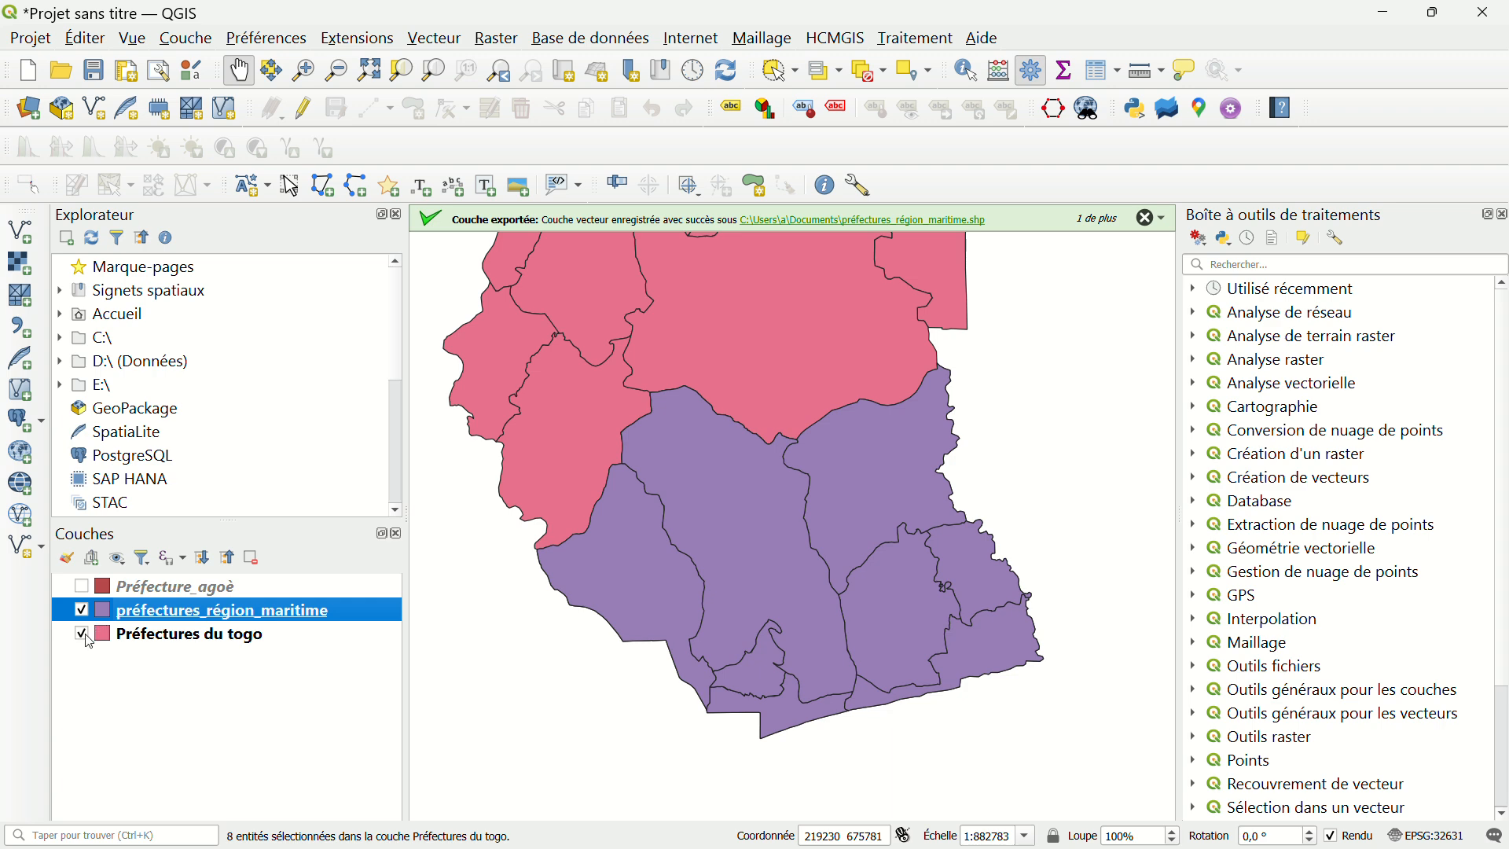
# Step: Hide the Préfectures du togo layer and inspect the exported préfectures_région_maritime layer on the map
pyautogui.click(82, 633)
pyautogui.scroll(1, 837, 614)
pyautogui.scroll(-1, 837, 614)
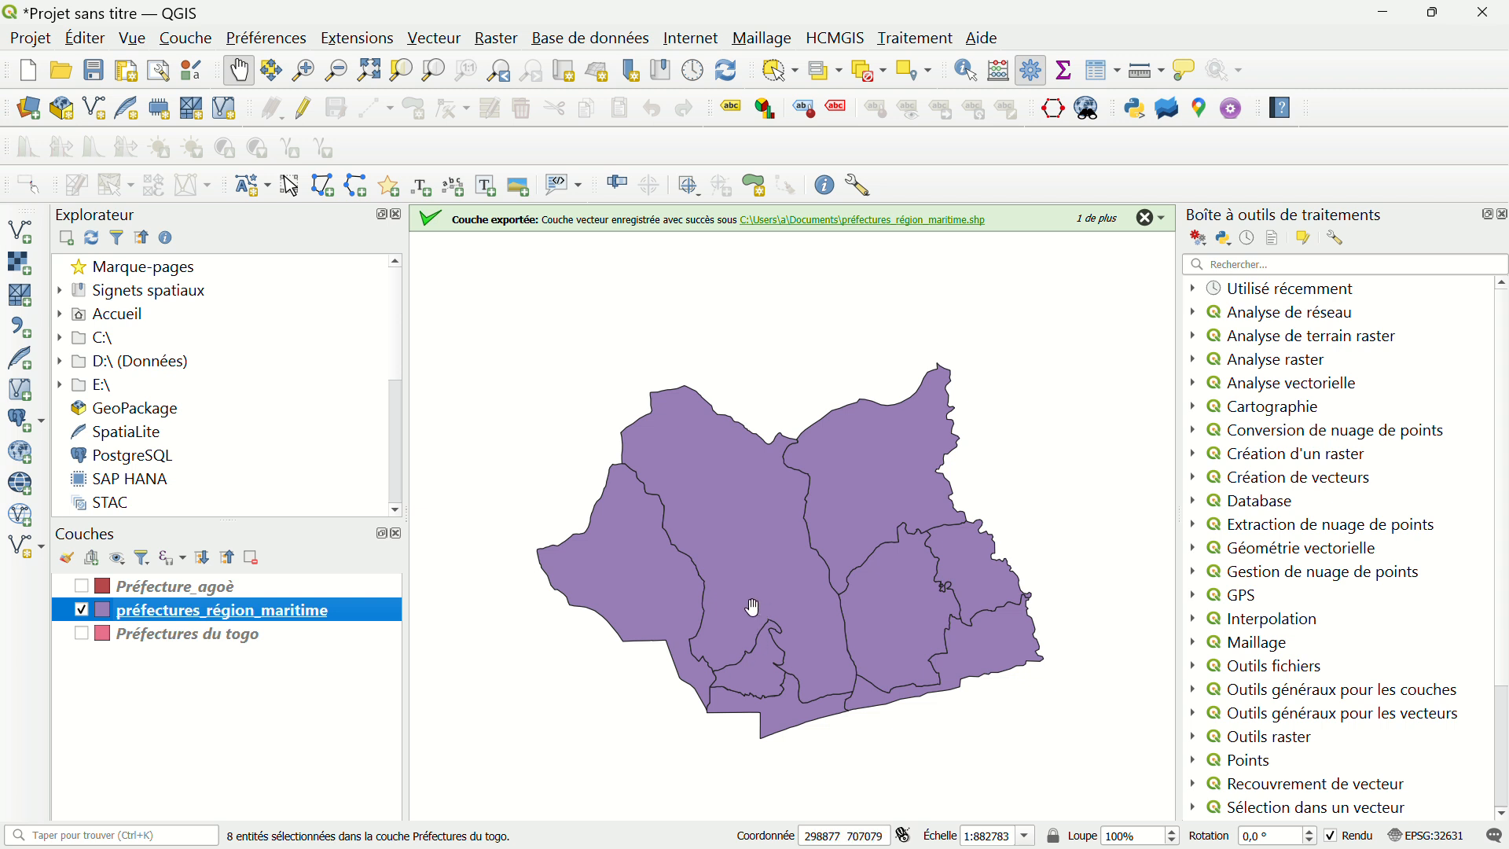
pyautogui.moveTo(723, 641); pyautogui.dragTo(728, 603)
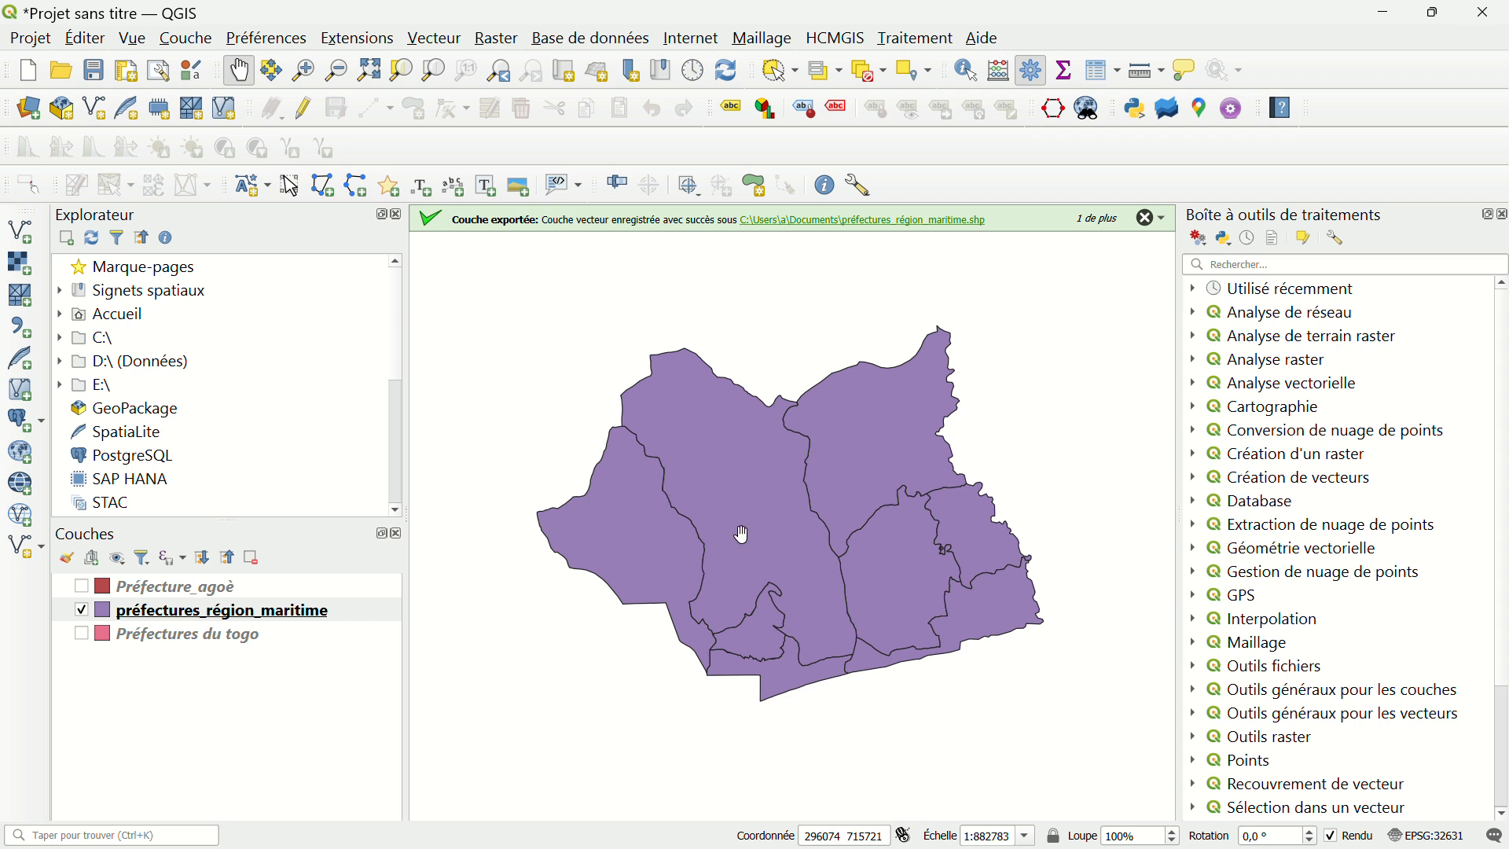
pyautogui.scroll(1, 745, 533)
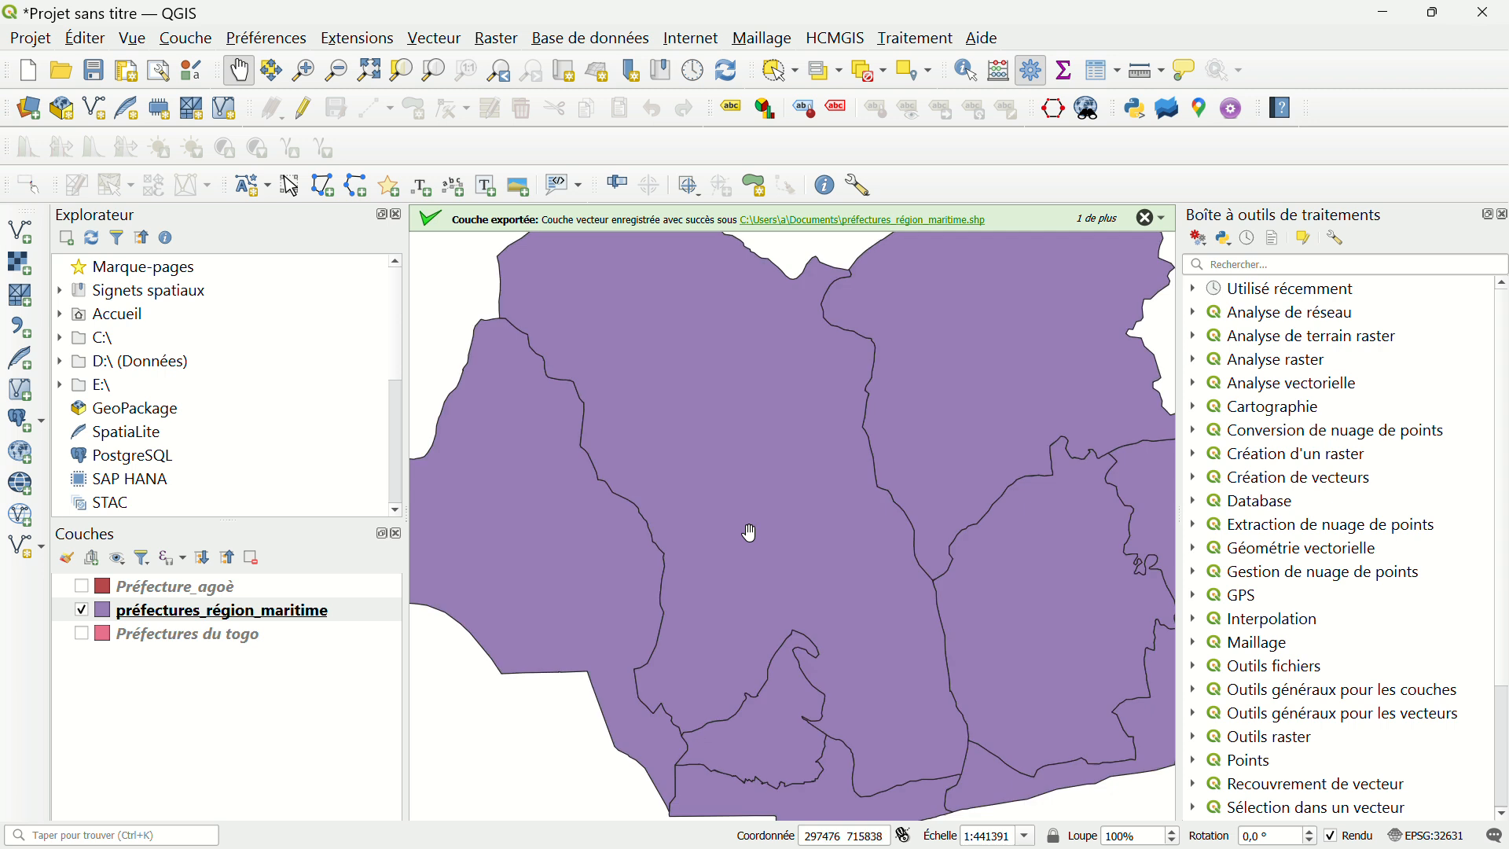
pyautogui.scroll(-1, 795, 536)
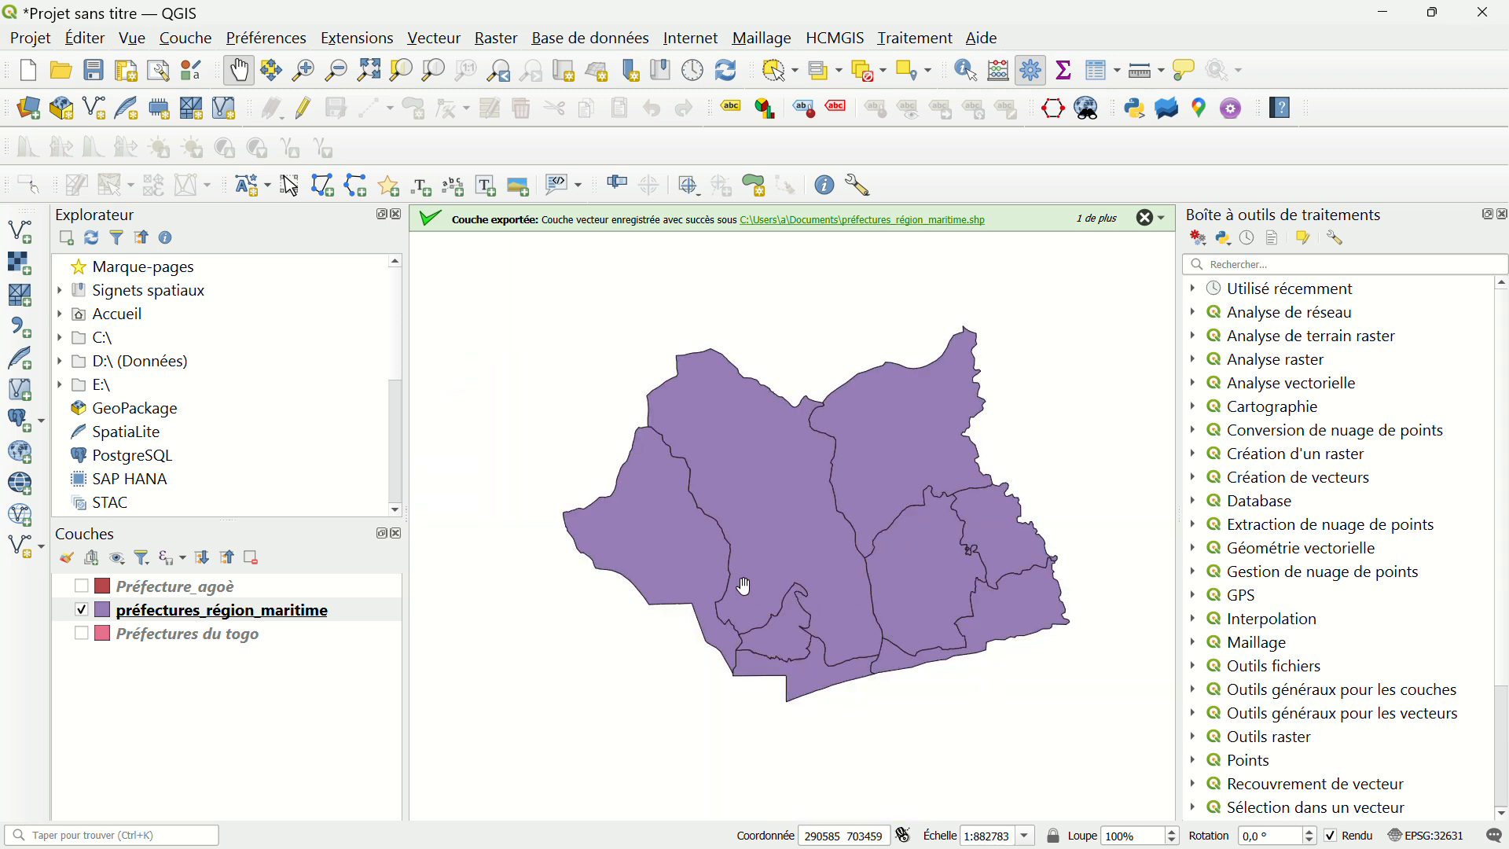